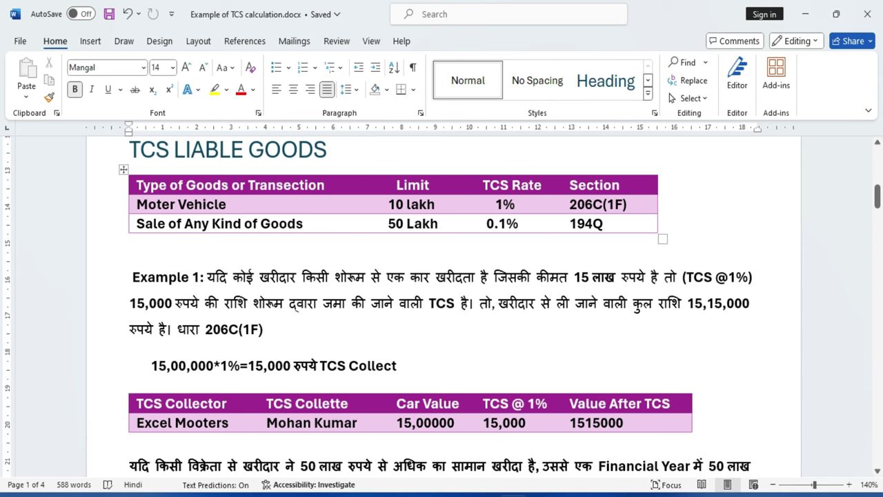
left_click(169, 204)
left_click_drag(135, 205, 226, 204)
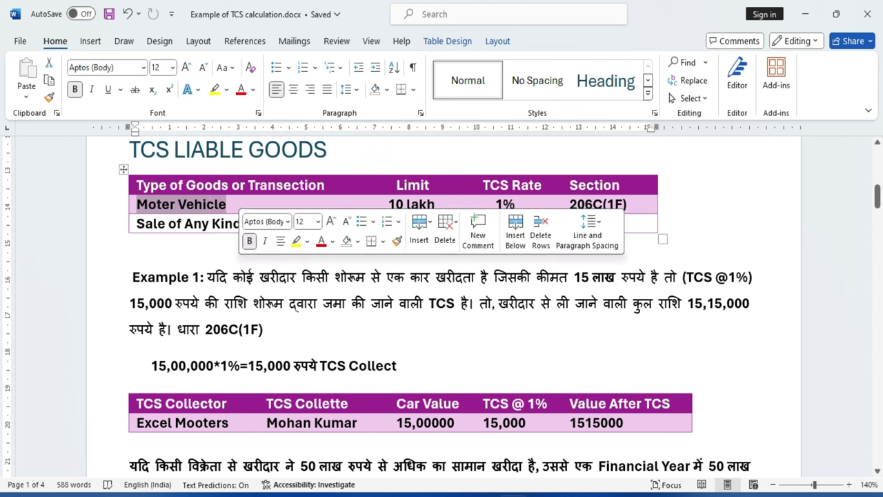
left_click(263, 329)
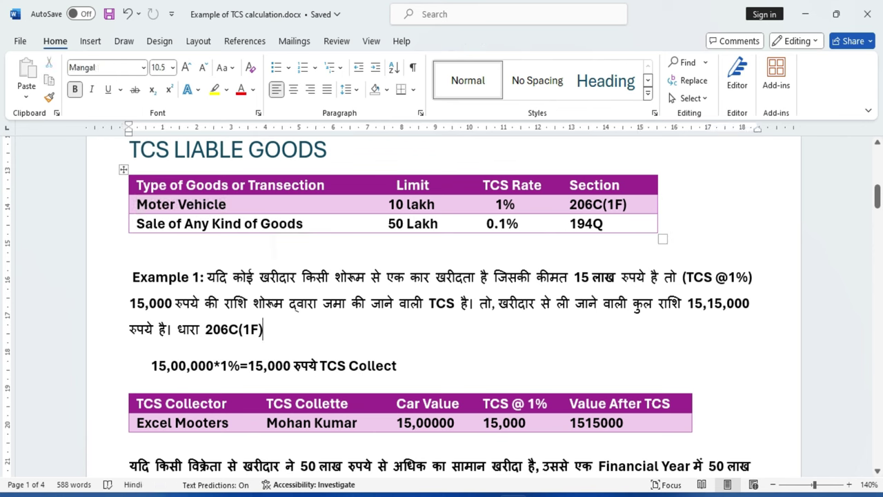
left_click_drag(387, 205, 494, 204)
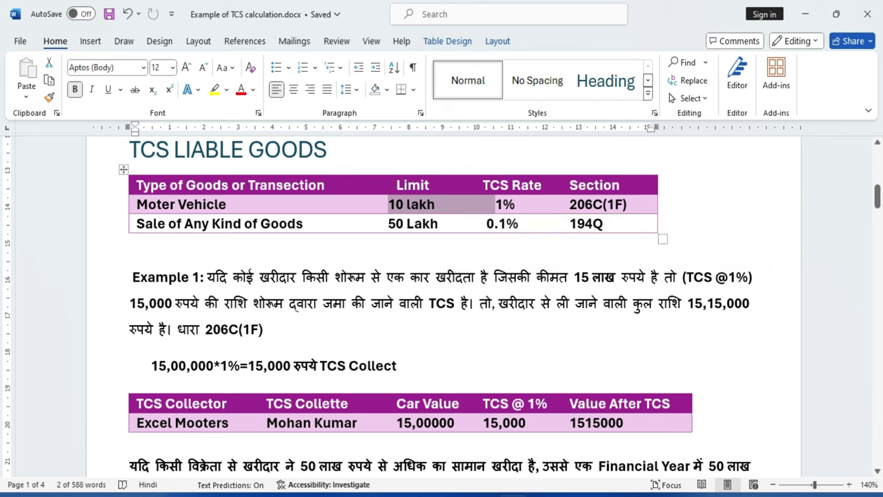
left_click(130, 243)
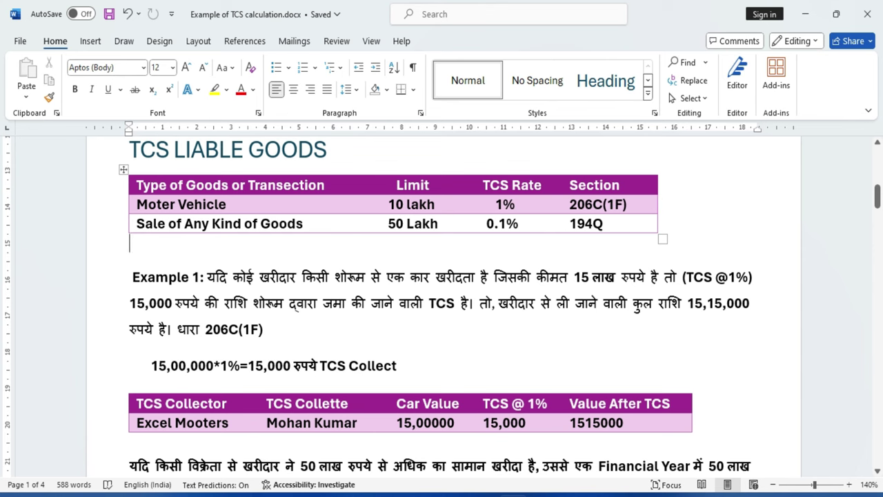
left_click_drag(516, 204, 495, 204)
left_click(475, 204)
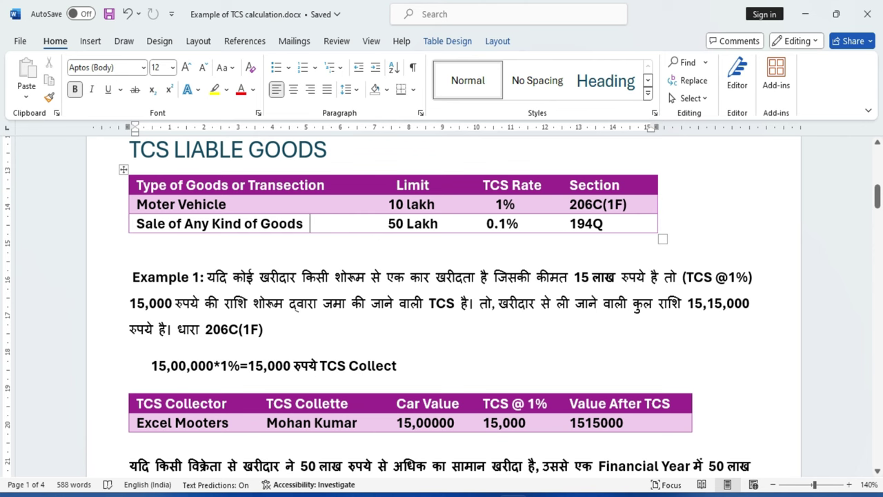
key("Tab")
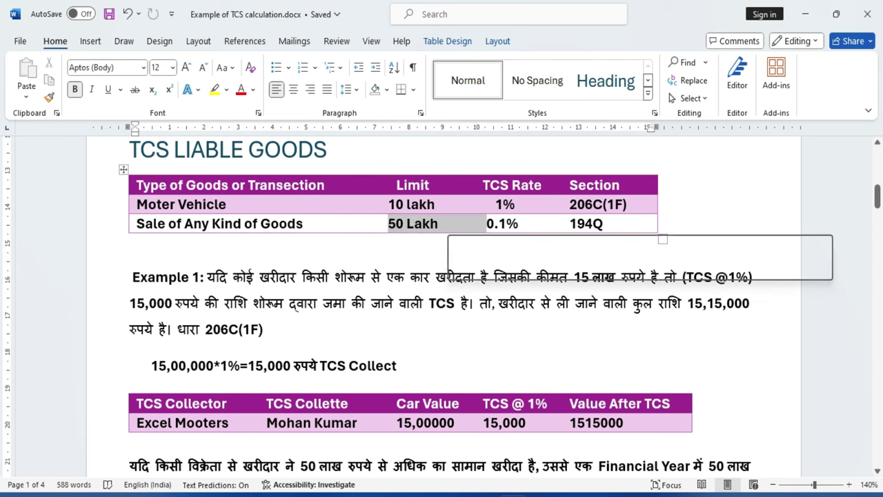
left_click(407, 223)
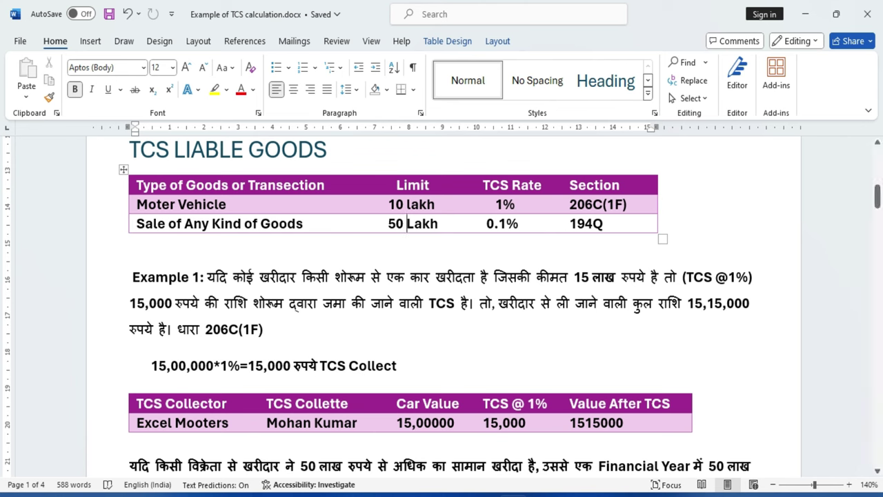
left_click_drag(486, 224, 518, 223)
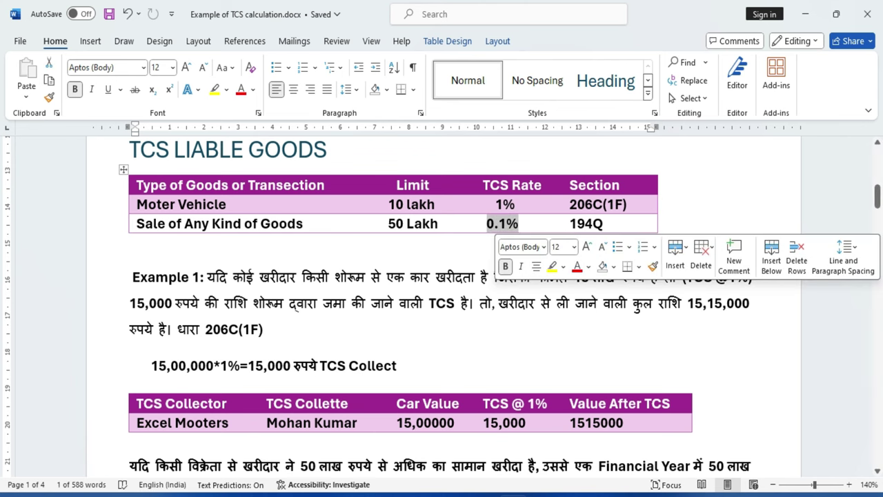
left_click(578, 224)
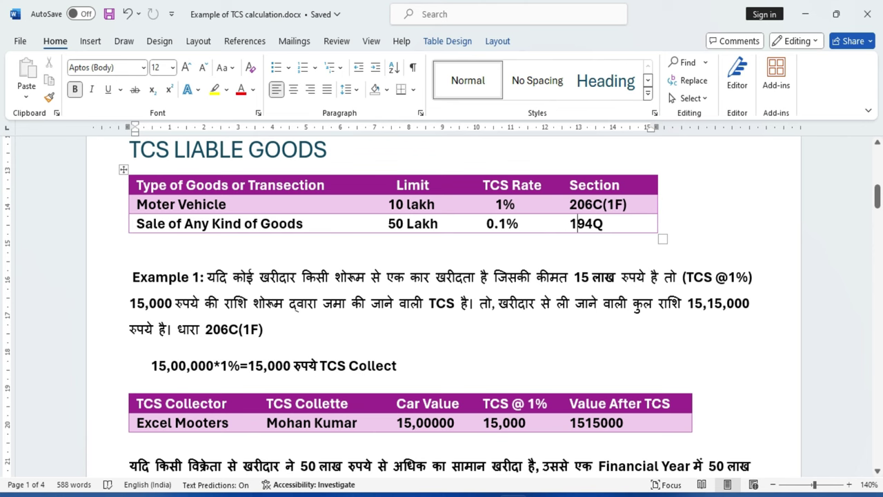
left_click_drag(131, 276, 201, 276)
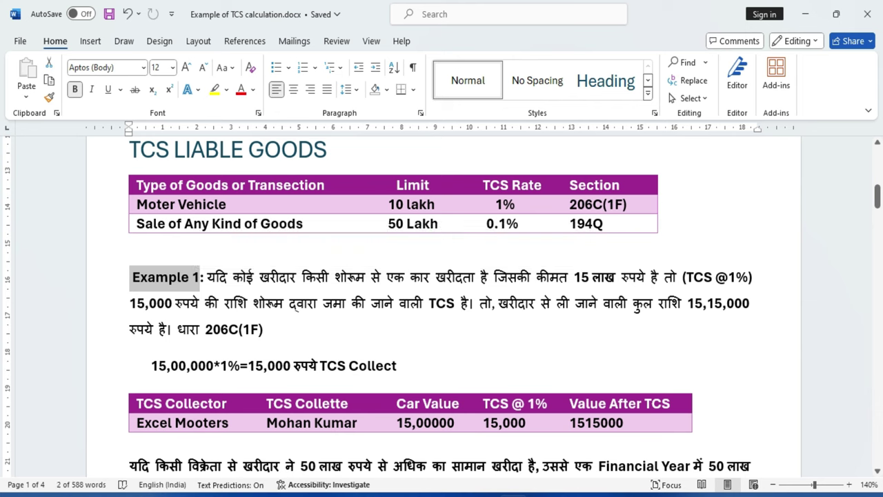
left_click(263, 329)
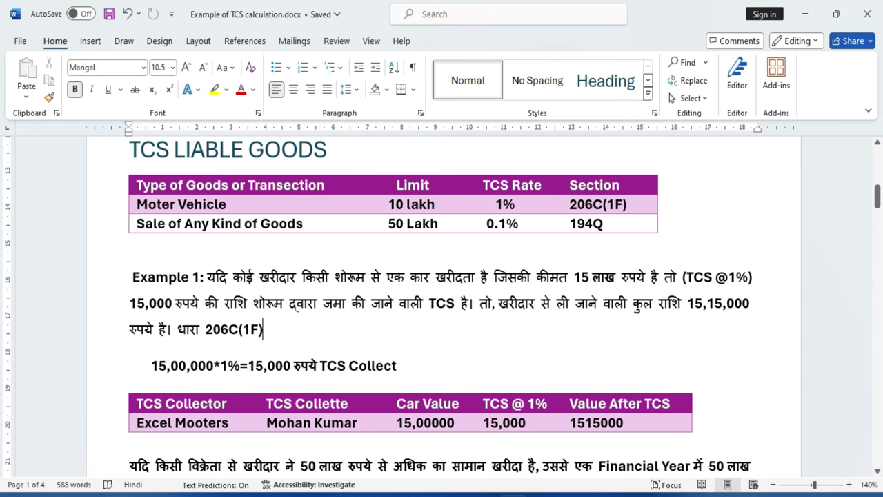
double_click(581, 277)
key("shift+Right")
key("shift+Right")
key("shift+Right")
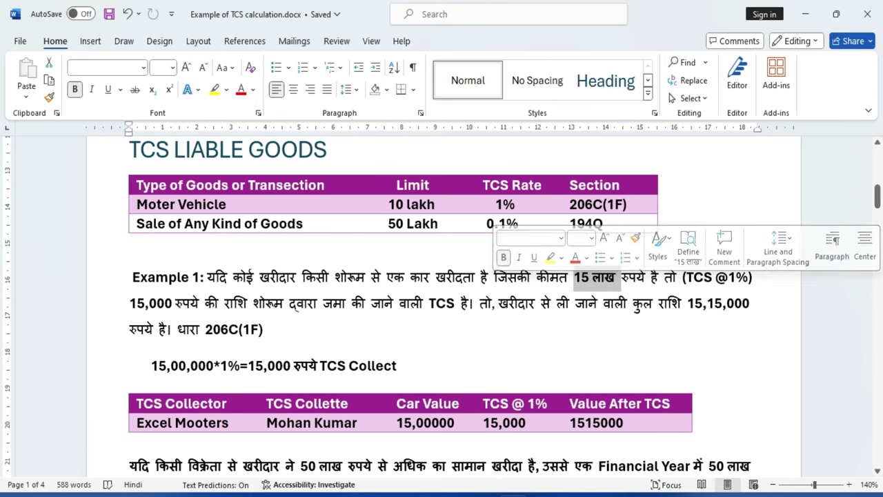
left_click(688, 277)
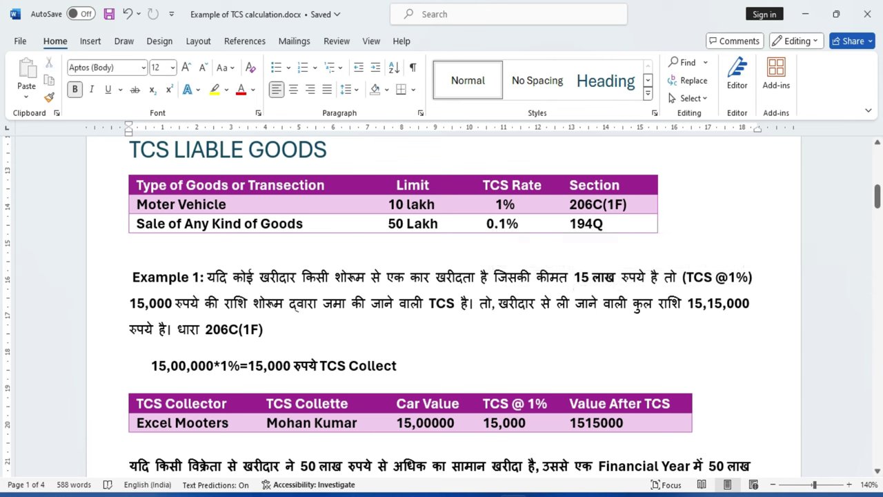
double_click(740, 277)
left_click(263, 329)
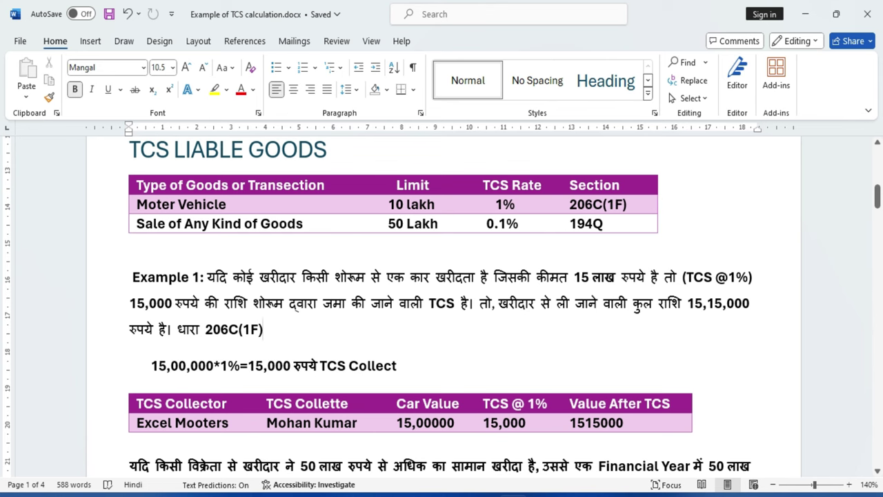
left_click_drag(130, 303, 172, 303)
left_click(263, 329)
left_click_drag(323, 303, 461, 303)
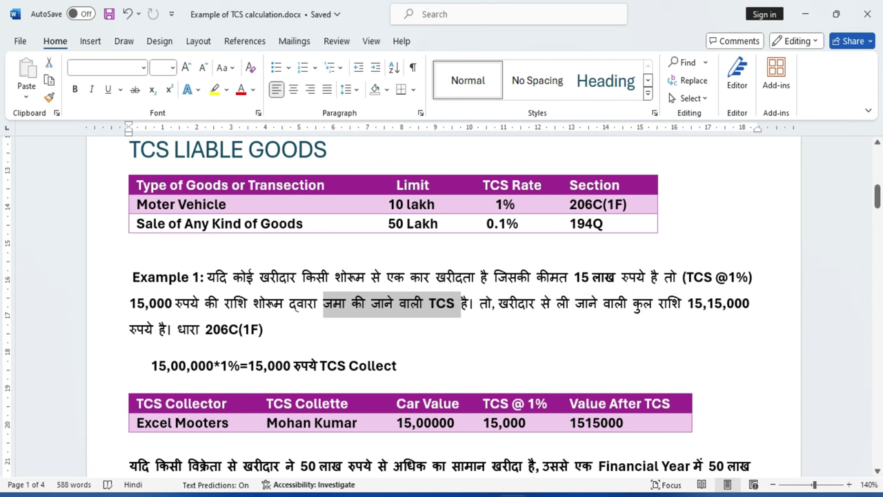
left_click(263, 329)
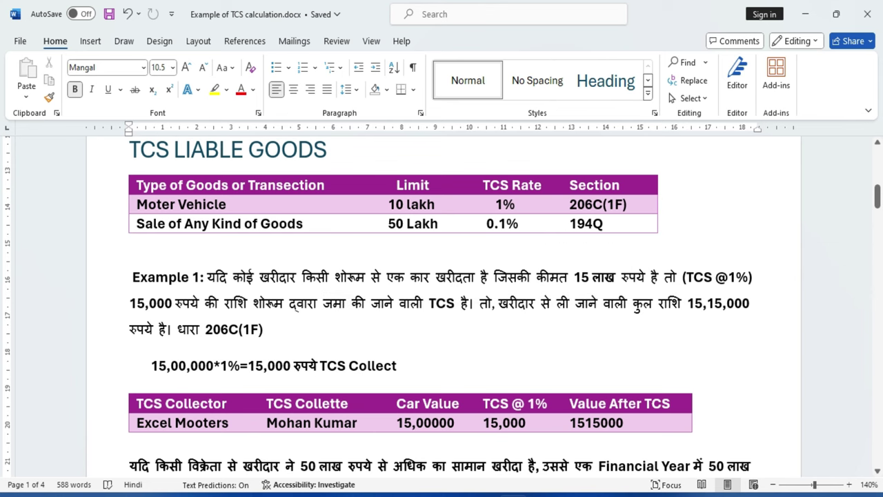
left_click_drag(151, 366, 398, 365)
left_click(397, 366)
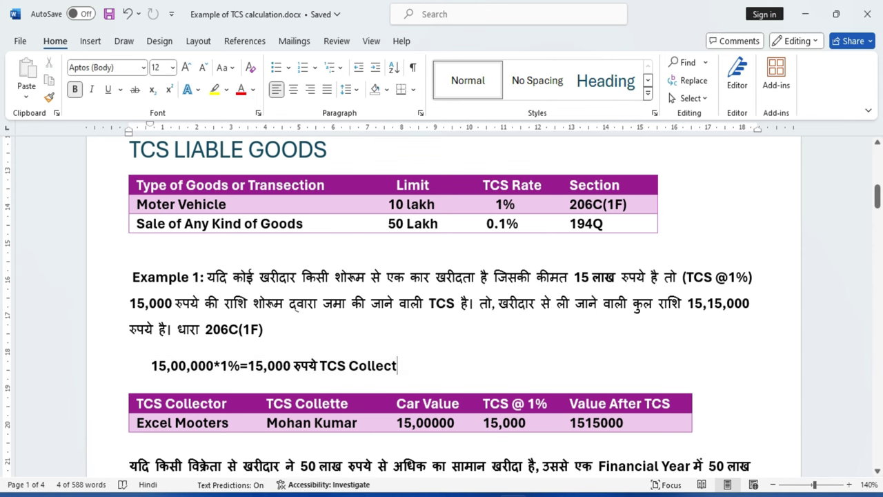
left_click_drag(152, 366, 397, 366)
left_click(228, 366)
left_click(289, 365)
left_click(322, 365)
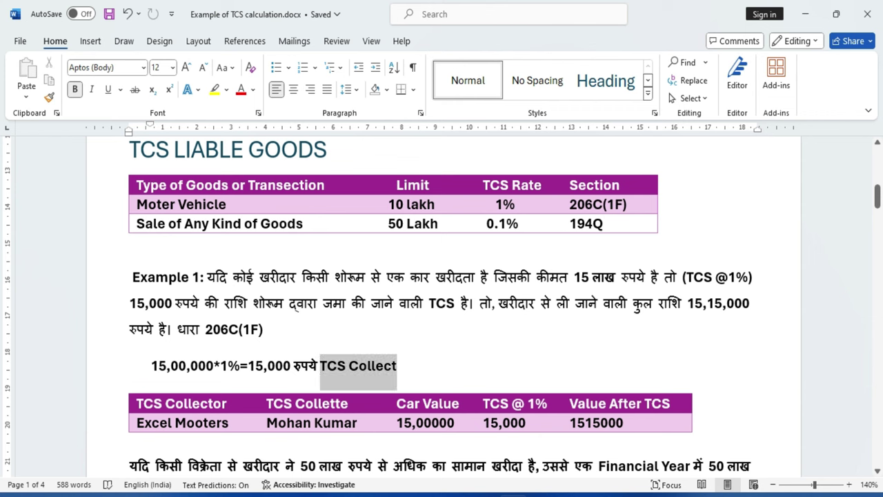
left_click(349, 366)
scroll(442, 303, "down", 3)
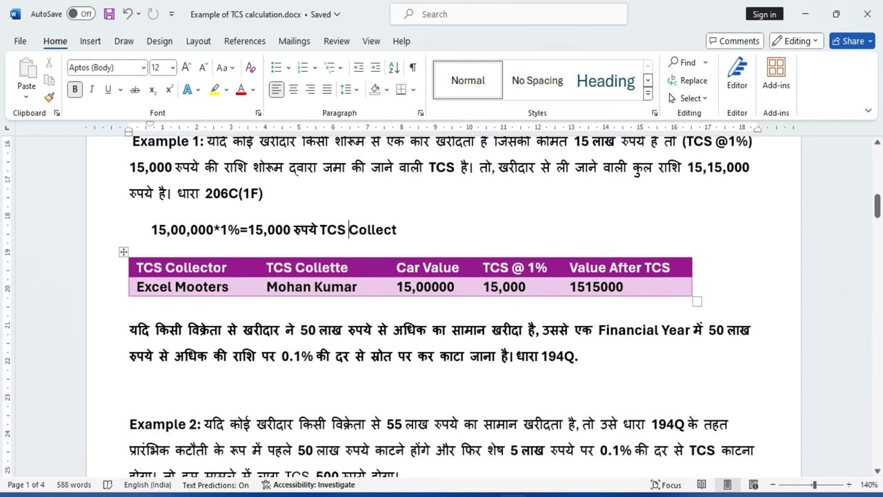
left_click_drag(136, 267, 227, 267)
left_click(714, 301)
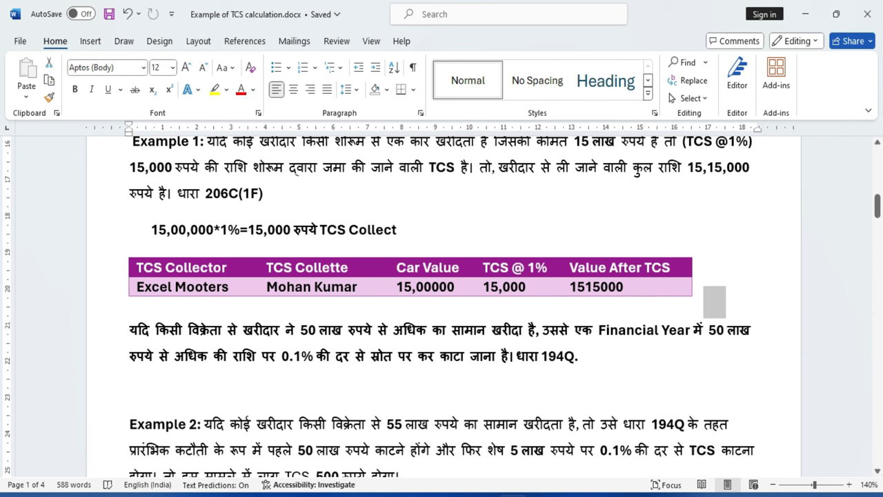
left_click_drag(268, 286, 358, 286)
left_click(713, 301)
double_click(422, 286)
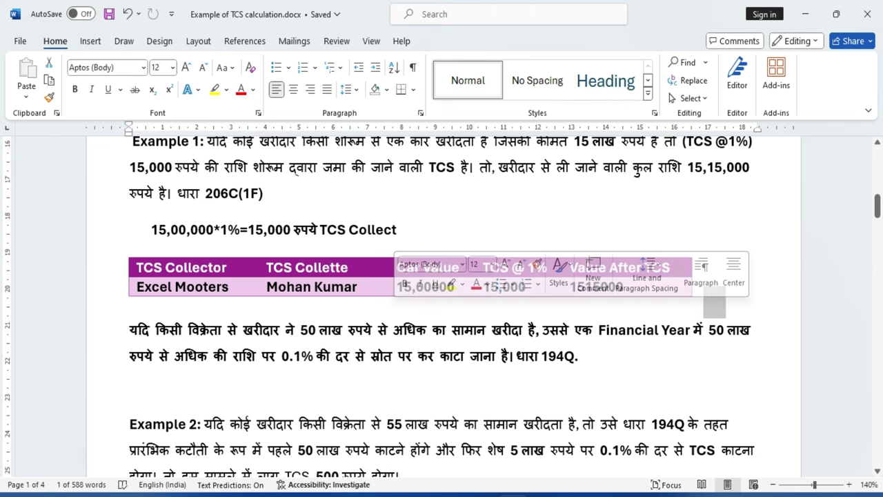
key("Right")
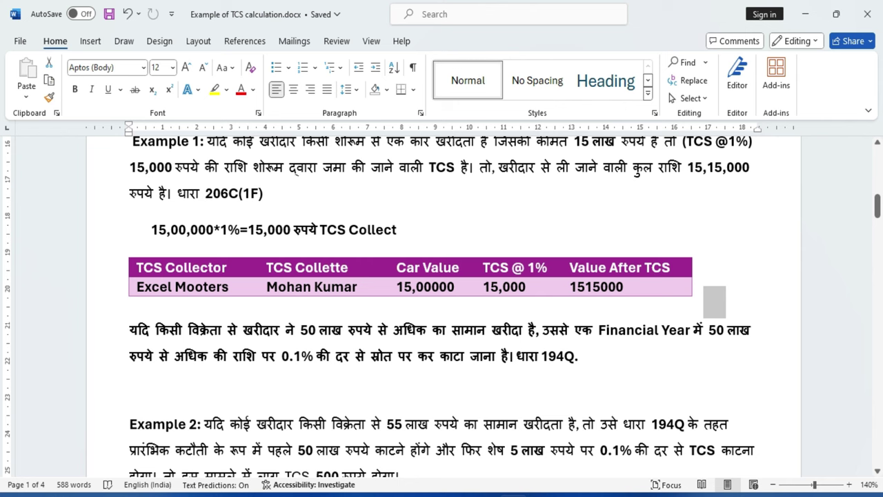
double_click(504, 287)
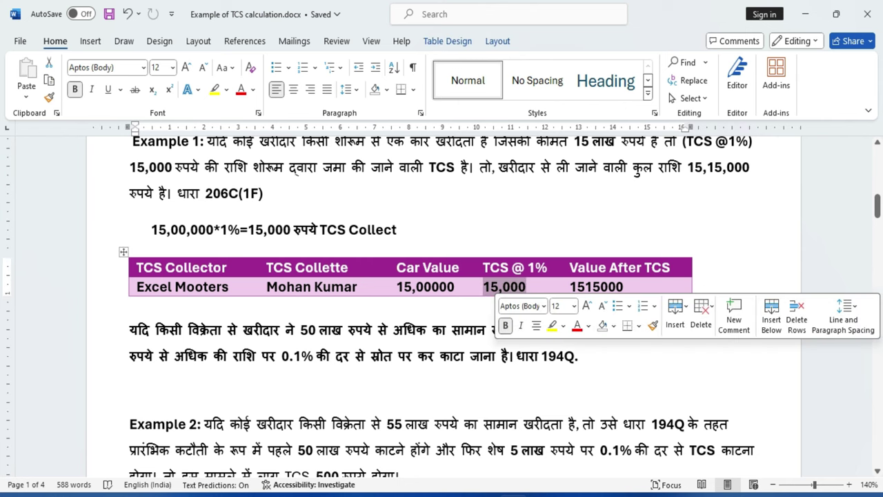
left_click(452, 330)
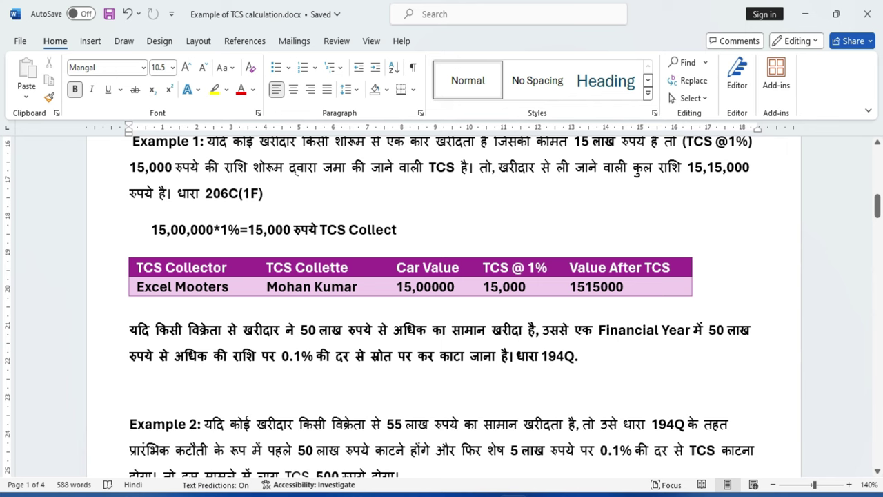
left_click_drag(625, 286, 577, 286)
scroll(578, 286, "up", 3)
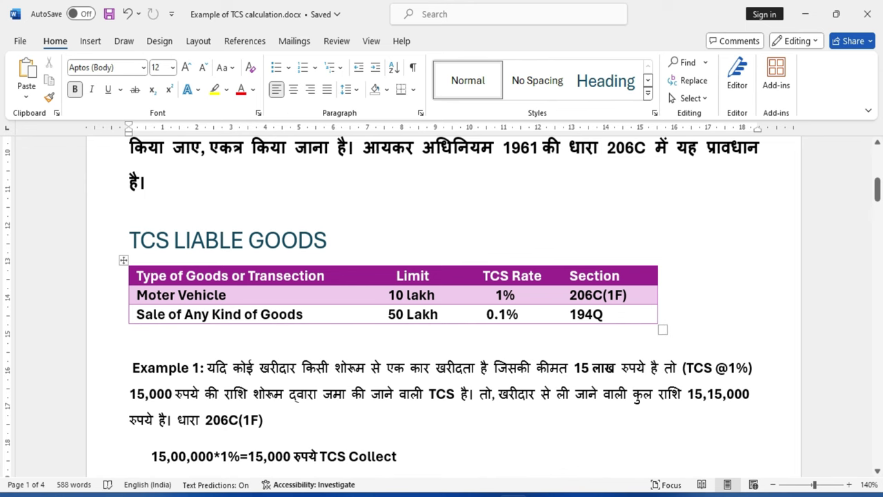
left_click(131, 314)
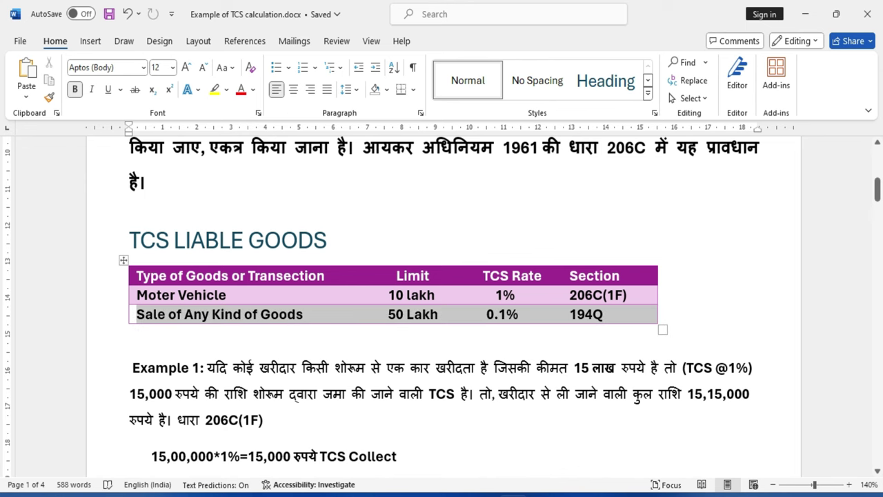
scroll(442, 304, "down", 5)
left_click_drag(131, 270, 434, 271)
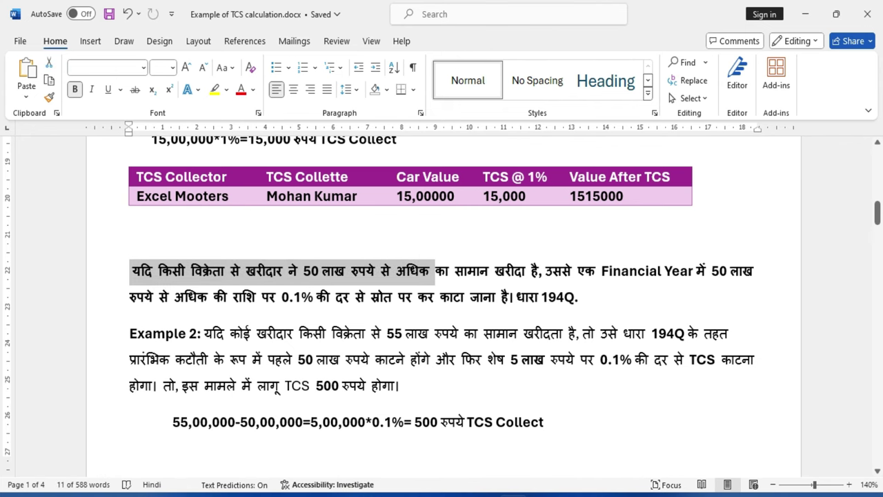
left_click(578, 297)
left_click_drag(601, 271, 710, 271)
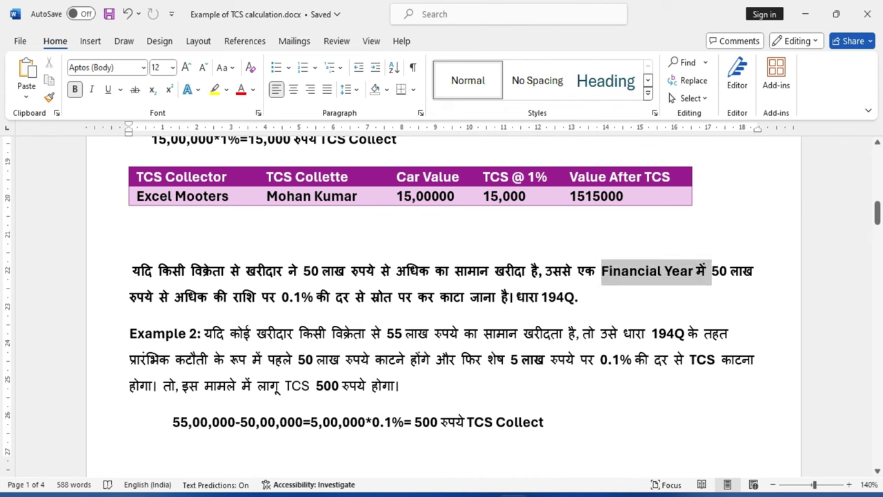
left_click(578, 297)
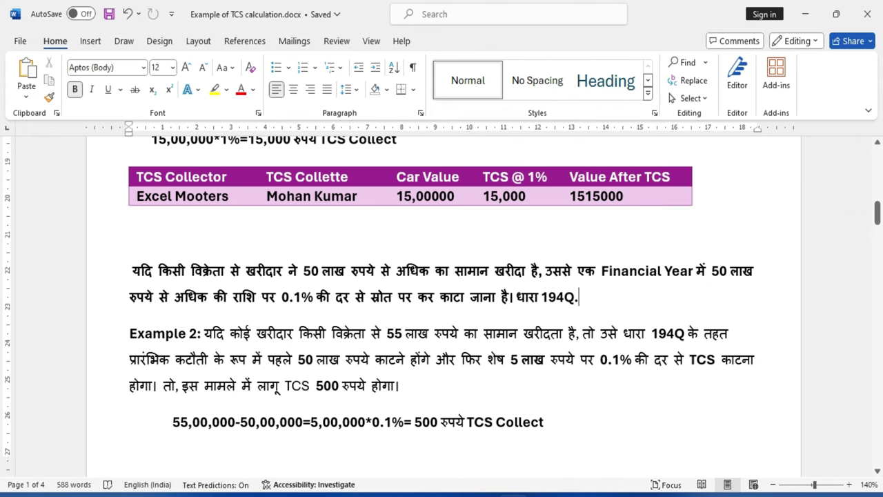
left_click_drag(129, 297, 294, 297)
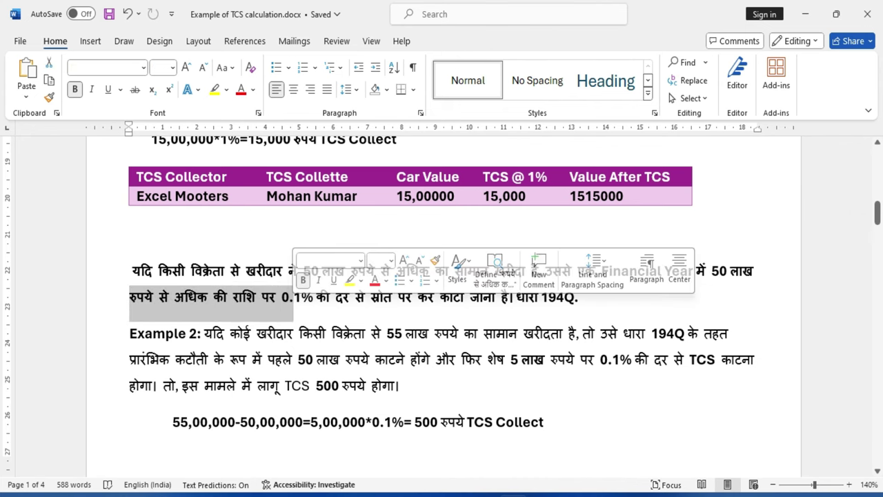
left_click(336, 297)
double_click(297, 297)
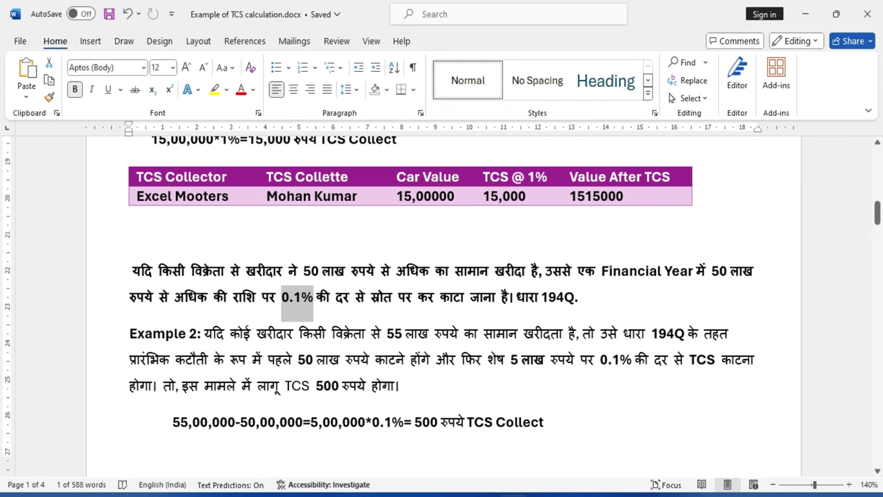
scroll(441, 297, "down", 1)
left_click(239, 313)
left_click_drag(129, 288, 197, 289)
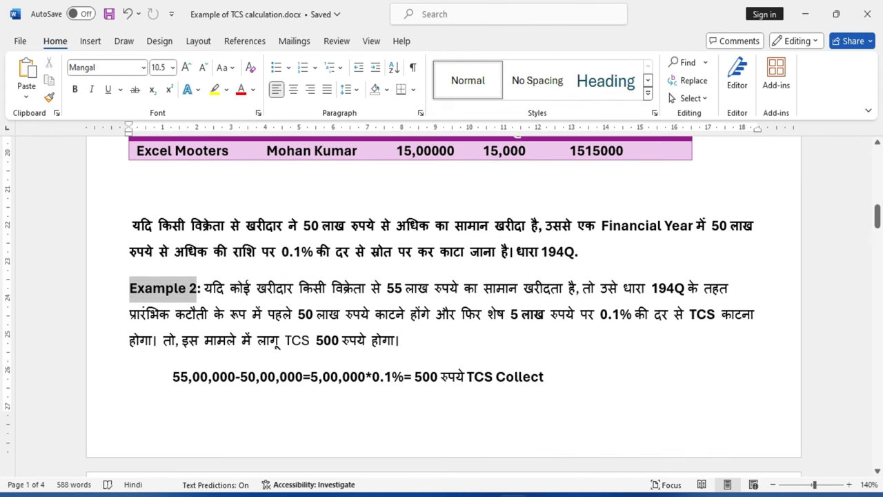
left_click(268, 316)
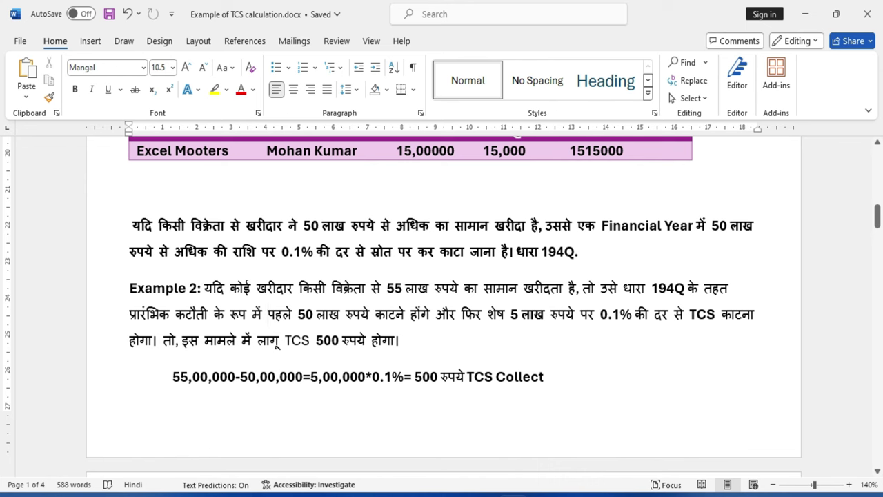
left_click_drag(204, 289, 730, 288)
left_click_drag(129, 314, 759, 314)
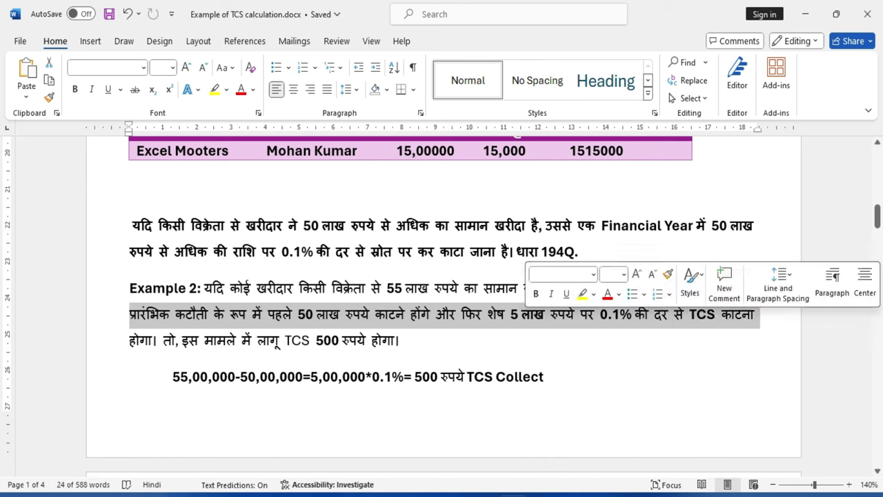
left_click_drag(284, 340, 409, 340)
double_click(204, 377)
left_click(256, 377)
double_click(228, 377)
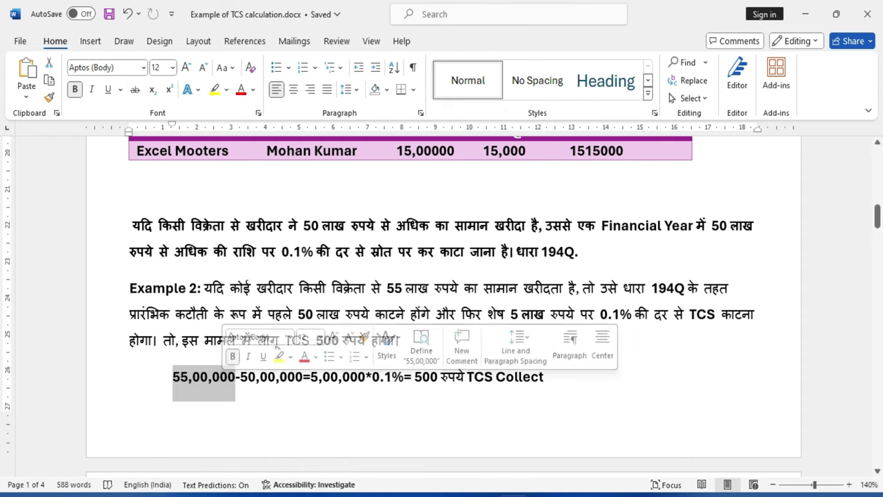
left_click(268, 376)
left_click_drag(240, 377, 302, 377)
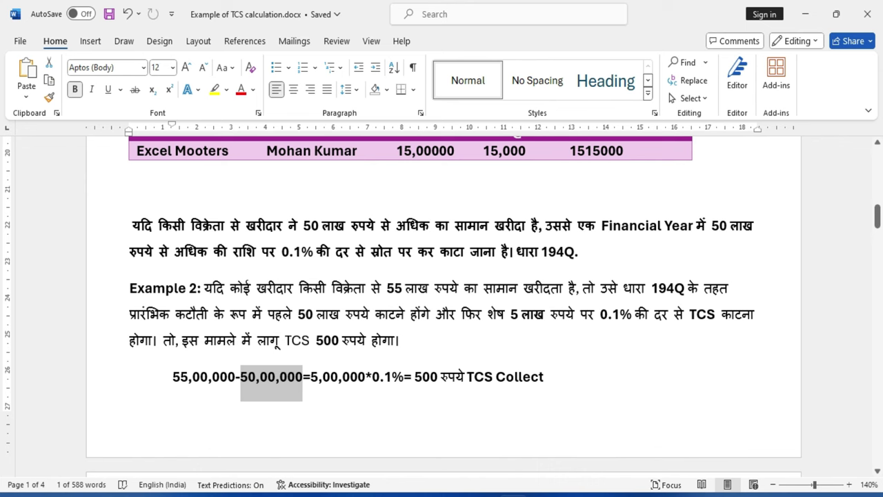
scroll(442, 303, "up", 8)
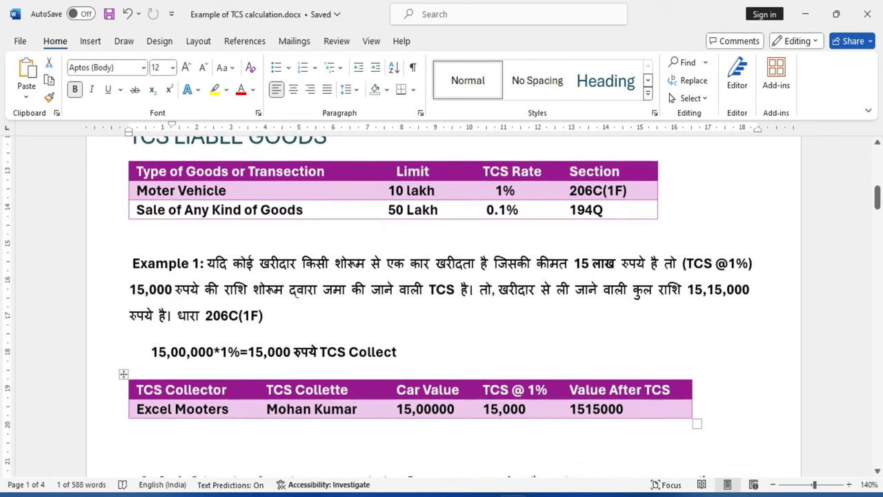
key("Right")
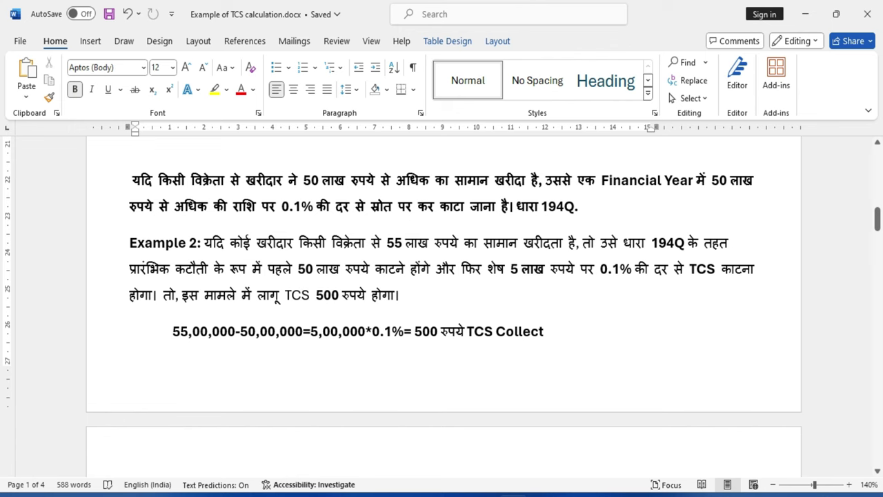
key("shift+Right")
key("shift+Right")
key("shift+Right")
key("shift+Right")
key("shift+Right")
key("shift+Right")
key("shift+Right")
key("shift+Right")
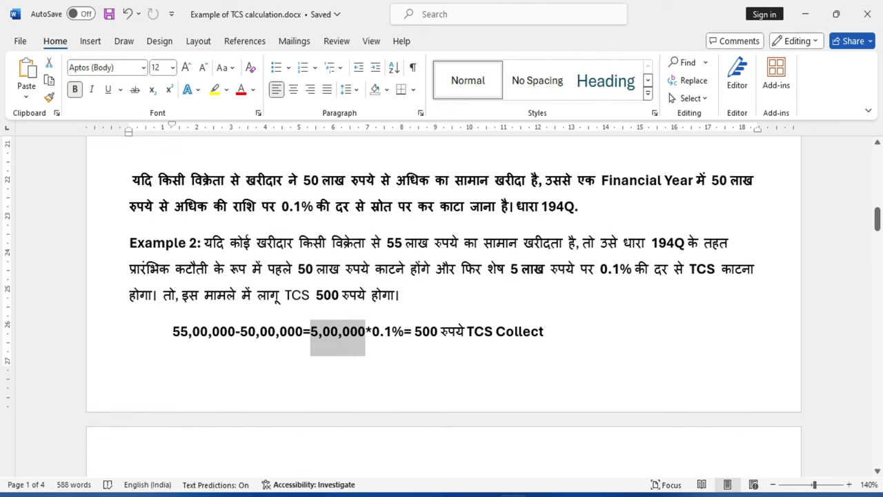
left_click(280, 331)
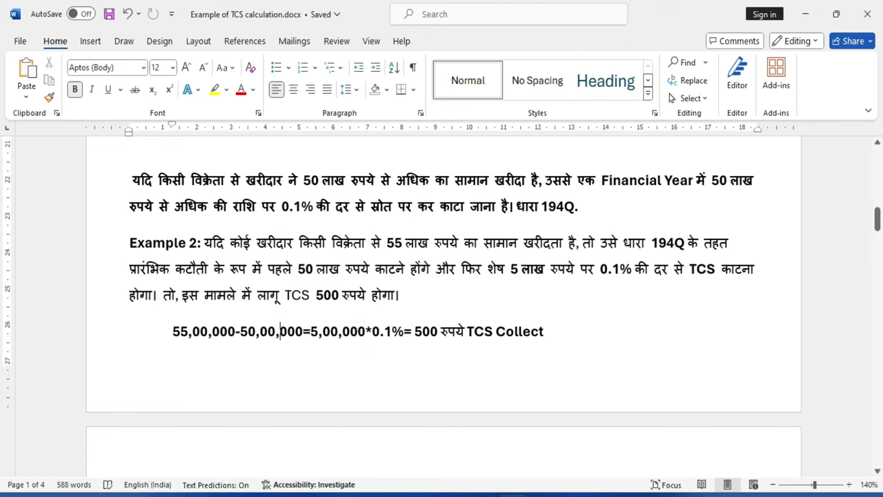
left_click_drag(310, 331, 372, 331)
left_click(404, 331)
left_click_drag(415, 331, 440, 331)
left_click(404, 331)
Scroll to page 2 and highlight the Wholesaler/Retailer header and Excel Enterprises as wholesaler.
scroll(441, 275, "down", 7)
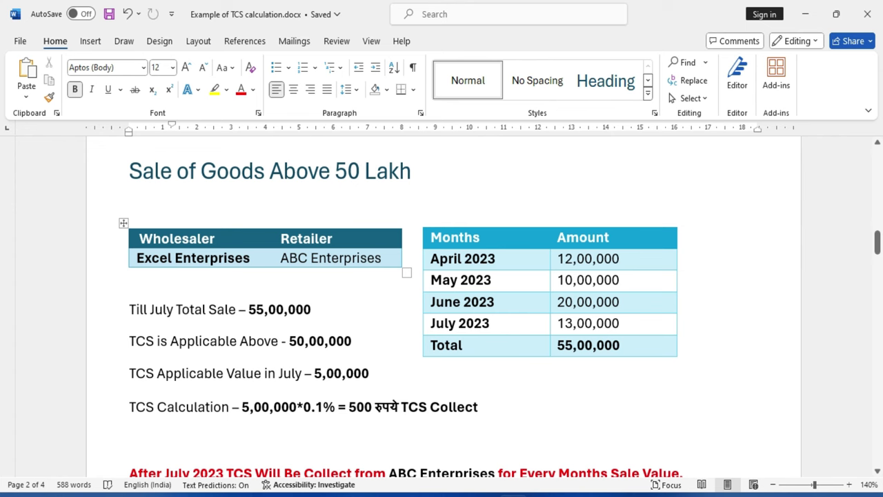
left_click(130, 275)
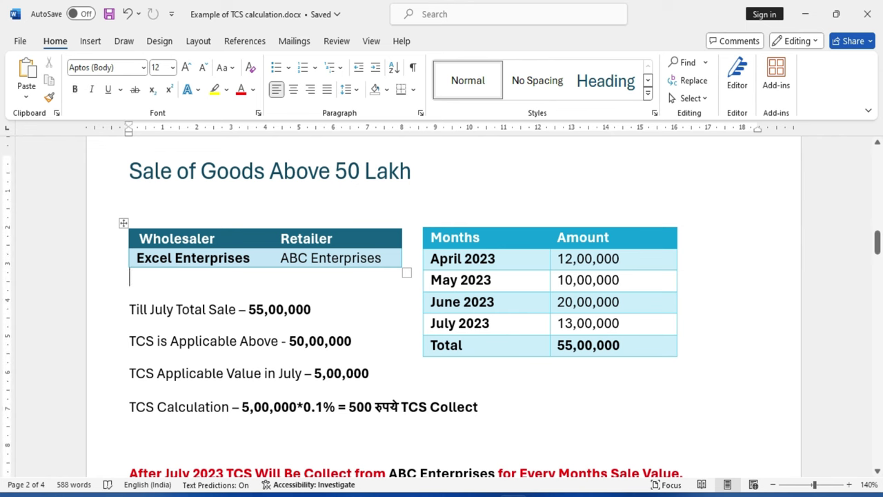
double_click(176, 238)
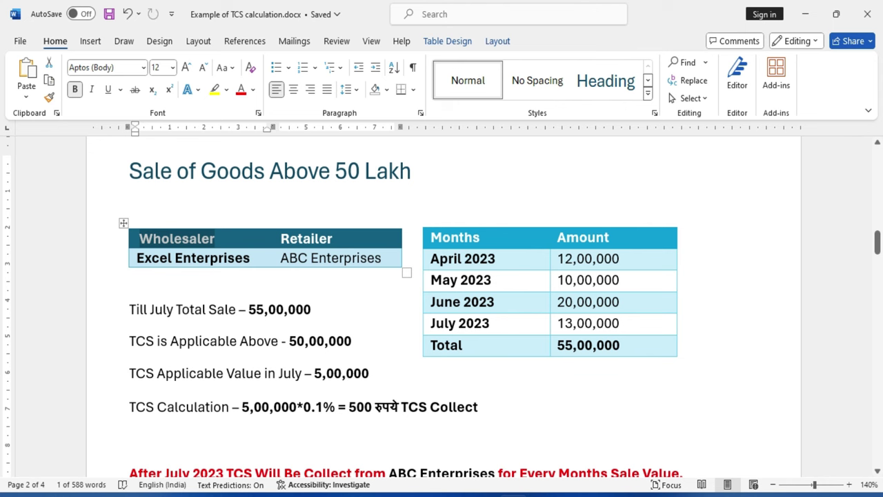
double_click(307, 238)
left_click(230, 341)
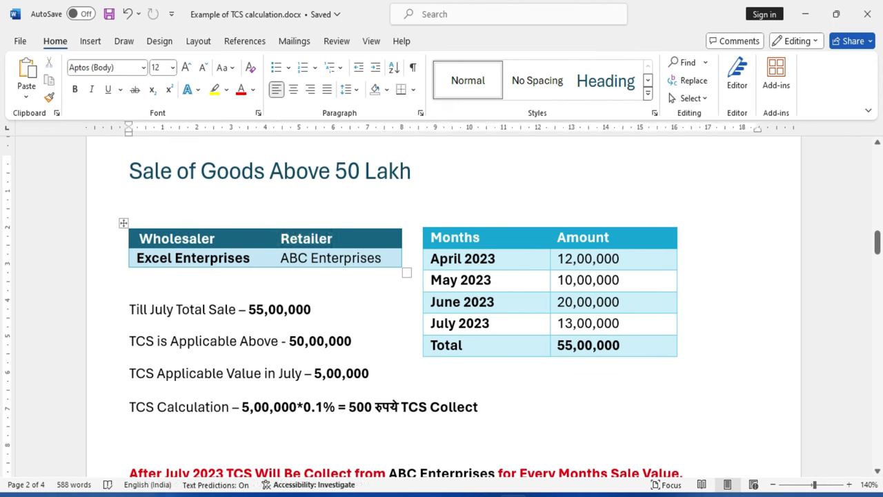
left_click_drag(135, 257, 382, 258)
left_click(237, 309)
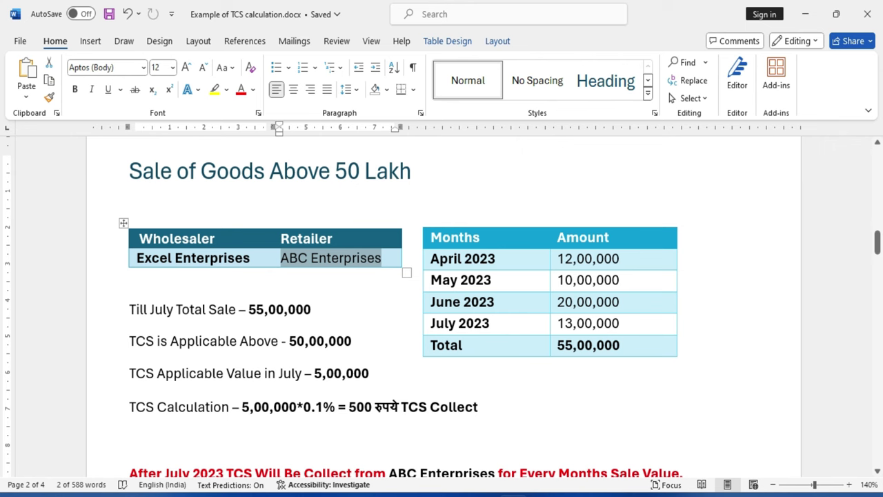
Point out the monthly sales: 10,00,000 May, 20,00,000 June, 13,00,000 July, 55,00,000 total, 5,00,000 TCS value.
left_click_drag(472, 258, 495, 258)
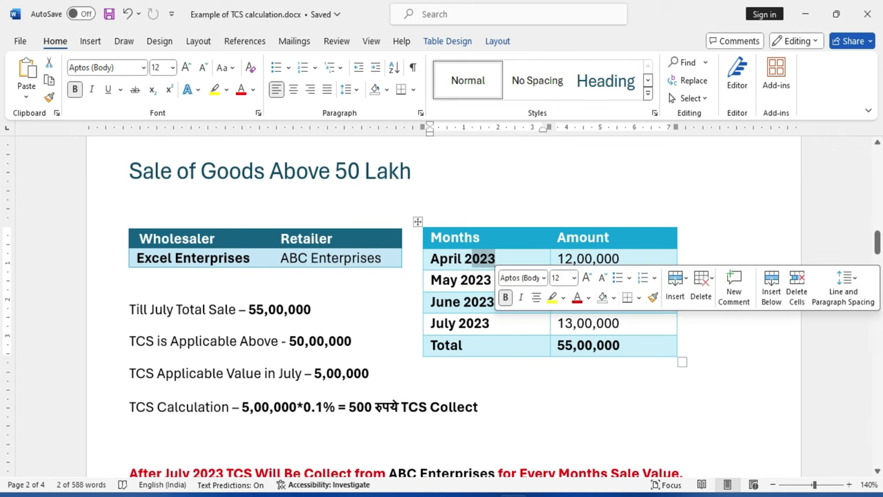
left_click(620, 258)
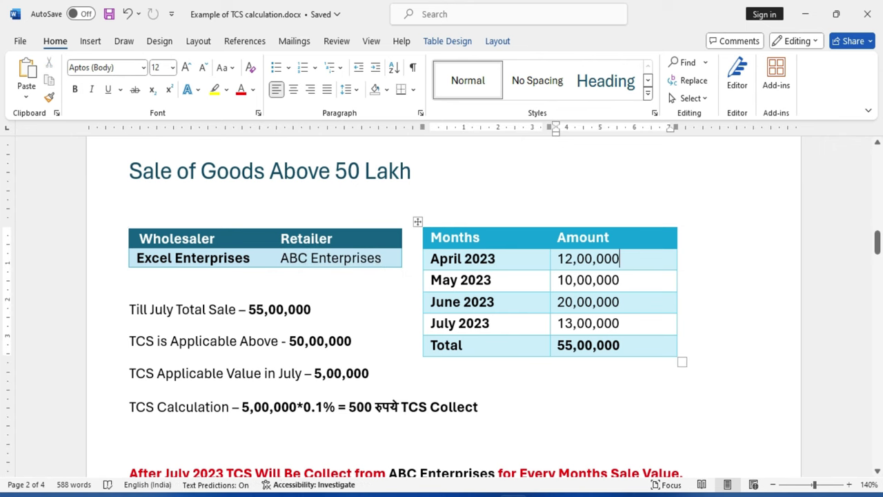
left_click(495, 258)
left_click(577, 280)
left_click(573, 301)
double_click(561, 323)
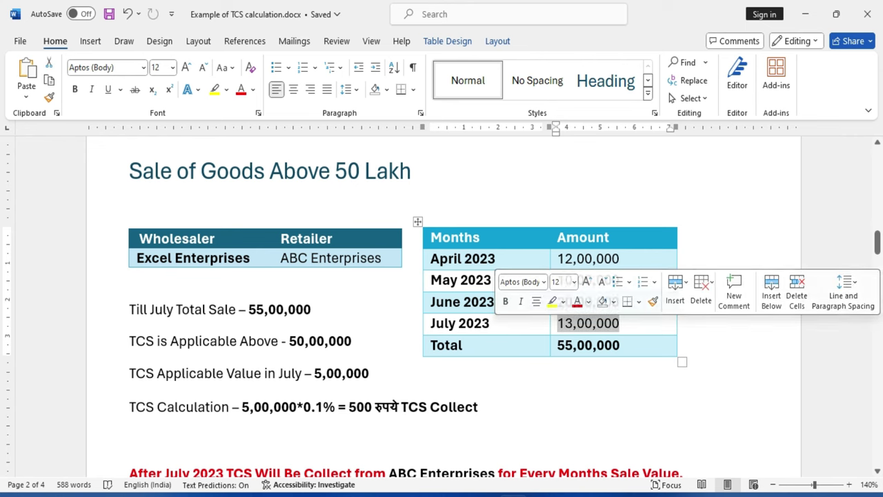
left_click(577, 258)
left_click(370, 373)
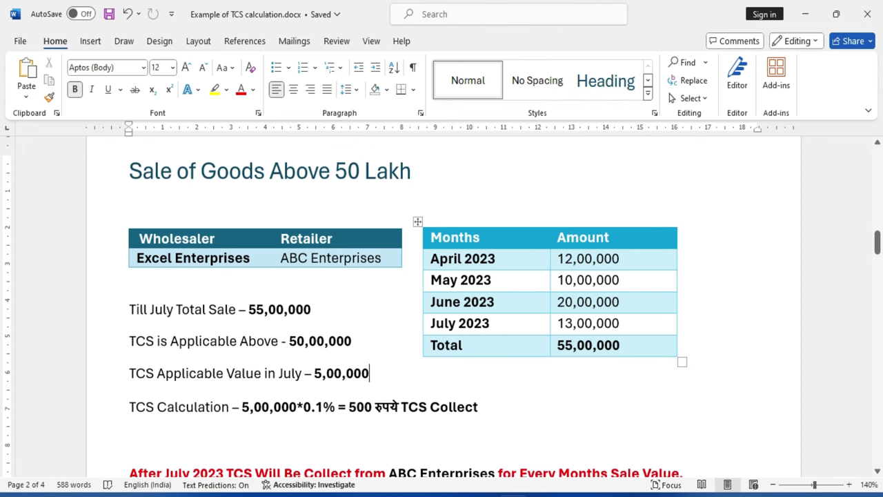
double_click(587, 345)
left_click(478, 406)
double_click(280, 309)
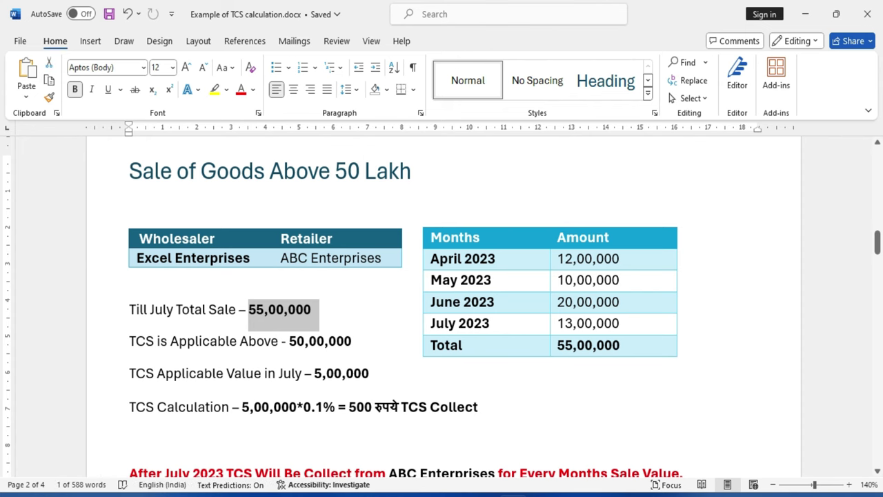
double_click(320, 341)
left_click(296, 372)
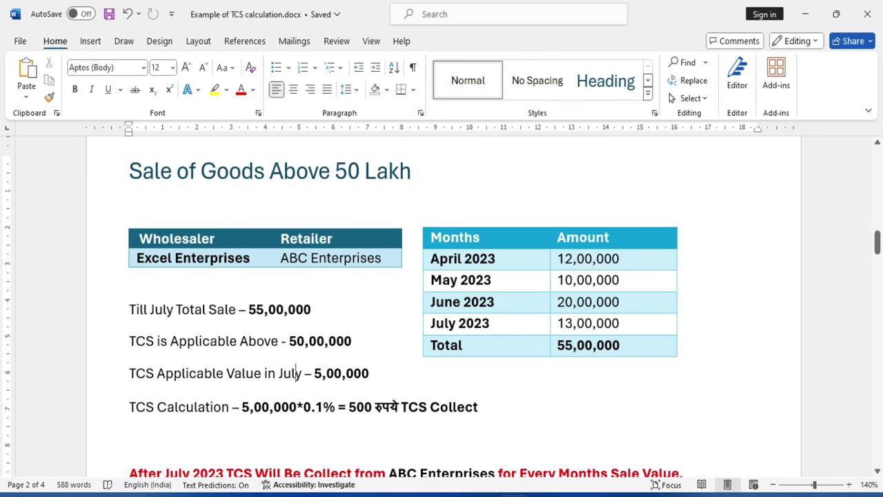
left_click_drag(305, 374, 369, 375)
left_click(335, 373)
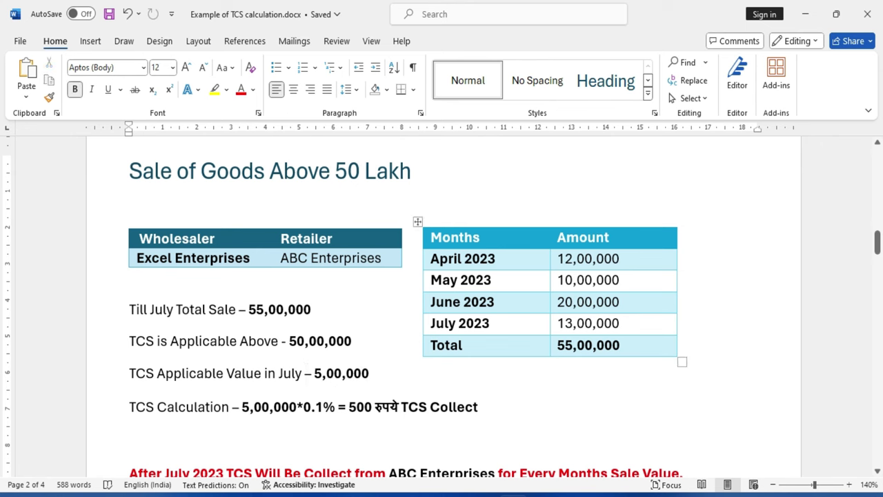
double_click(587, 323)
left_click(573, 323)
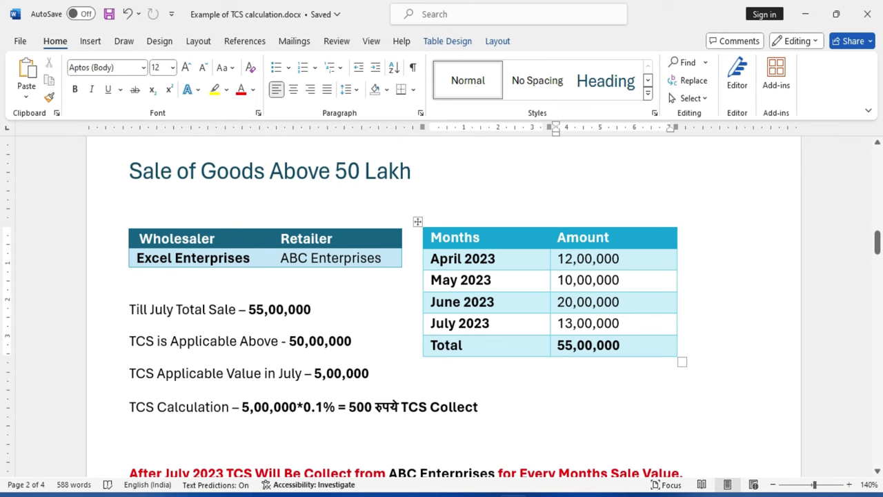
double_click(342, 373)
left_click(312, 406)
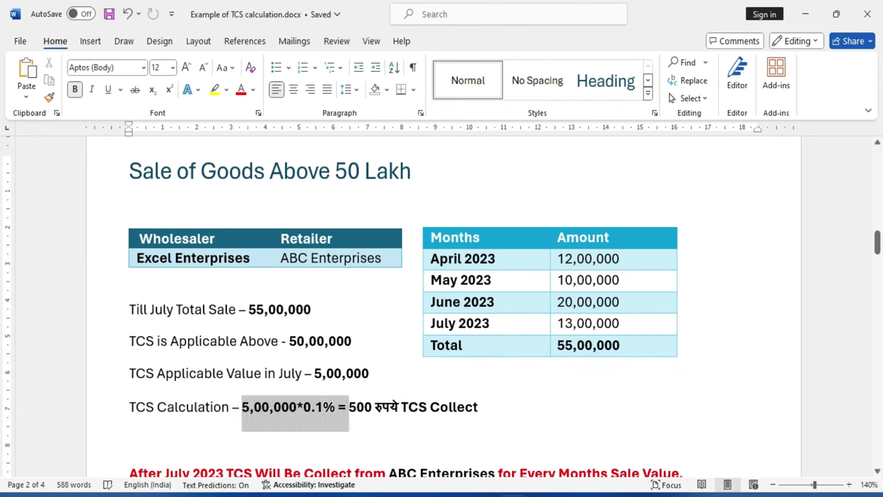
left_click_drag(349, 406, 478, 406)
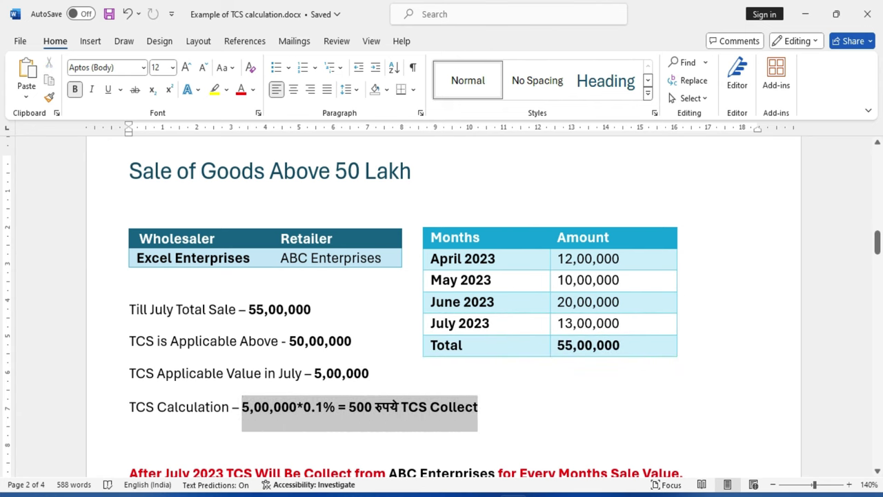
left_click(350, 407)
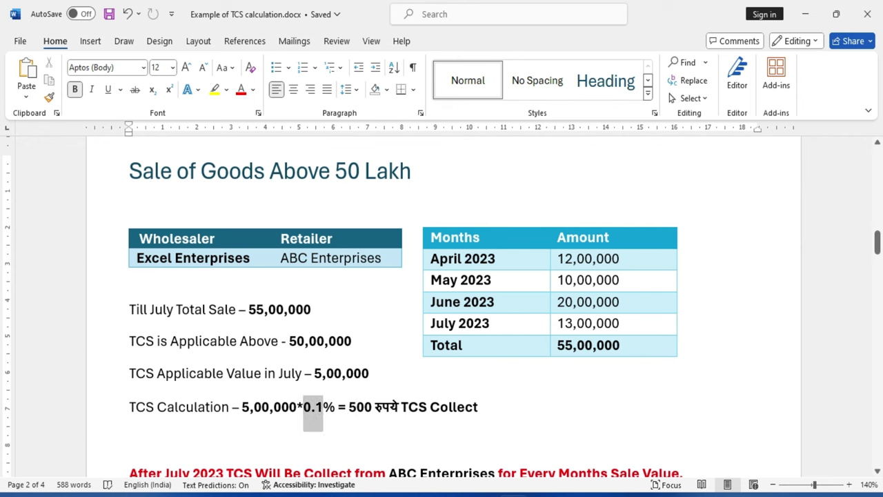
key("Down")
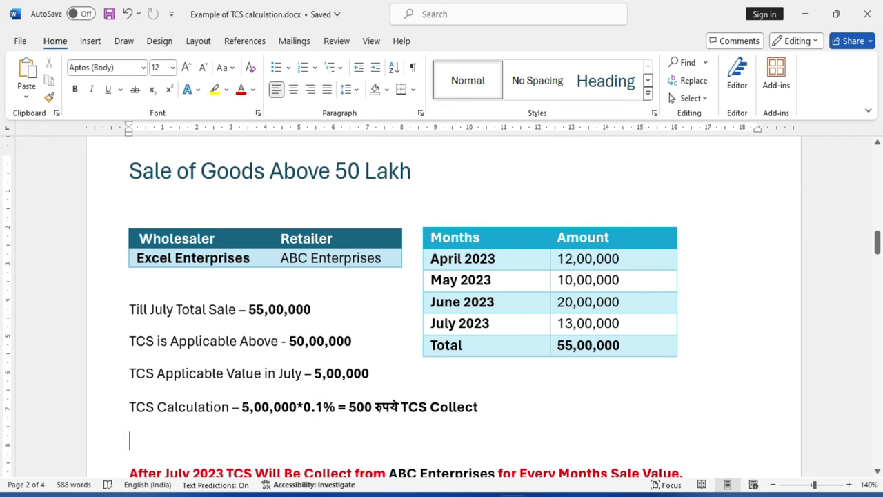
scroll(441, 303, "down", 1)
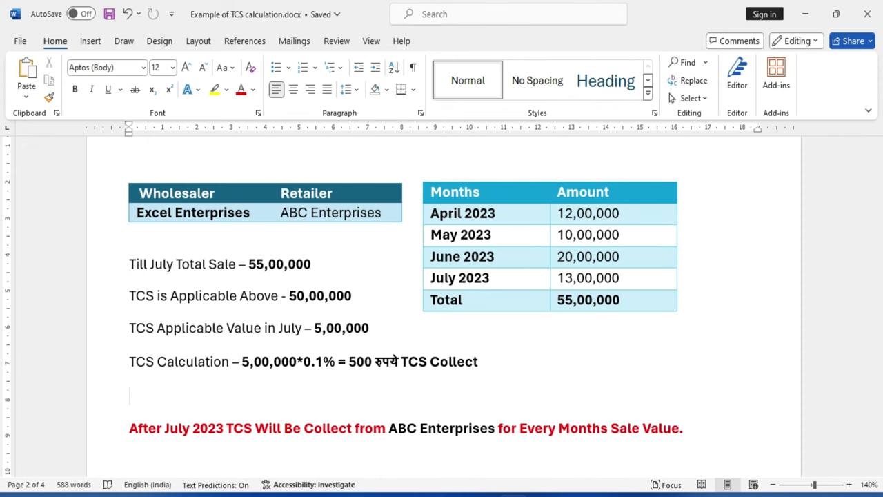
scroll(442, 303, "down", 5)
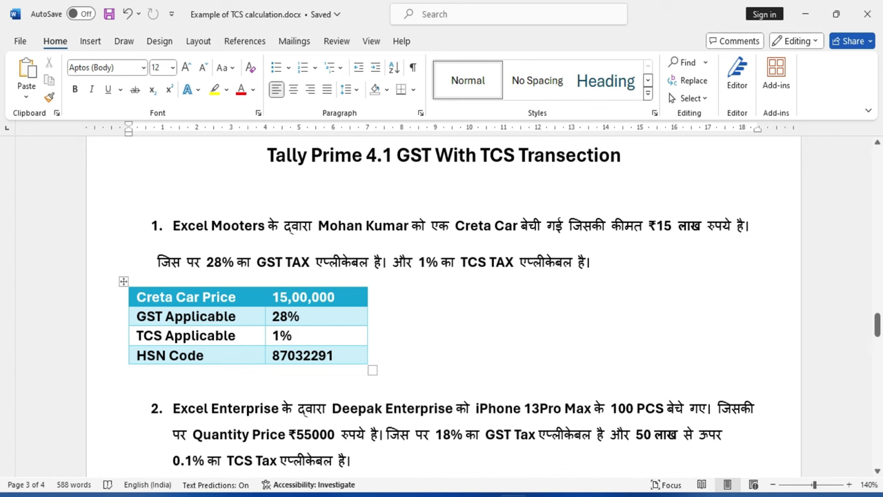
key("ctrl+shift+Right")
key("ctrl+shift+Right")
key("ctrl+shift+Right")
key("ctrl+shift+Right")
key("ctrl+shift+Right")
key("ctrl+shift+Right")
key("ctrl+shift+Right")
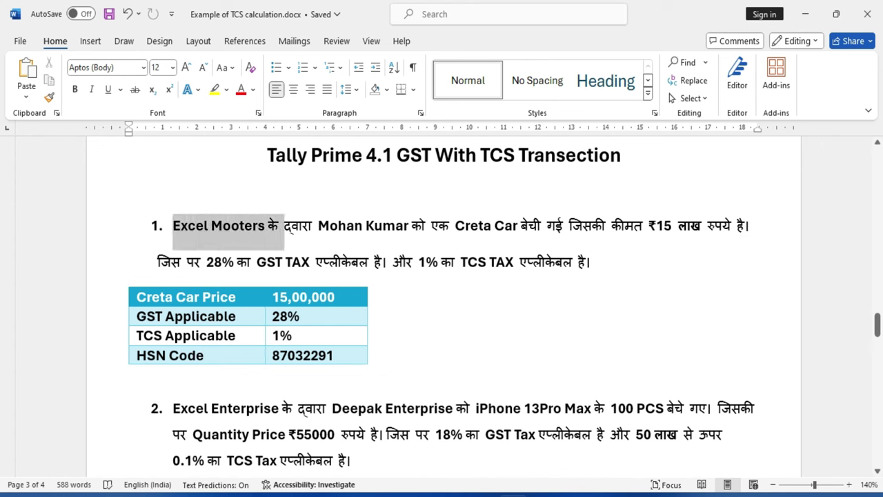
key("ctrl+shift+Right")
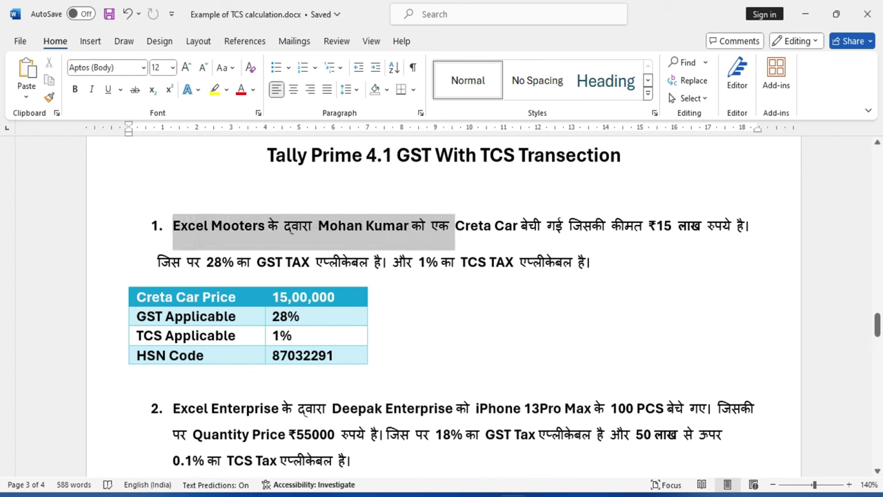
key("ctrl+shift+Right")
key("ctrl+shift+Right")
key("ctrl+shift+Right")
key("ctrl+shift+Right")
key("ctrl+shift+Right")
key("ctrl+shift+Right")
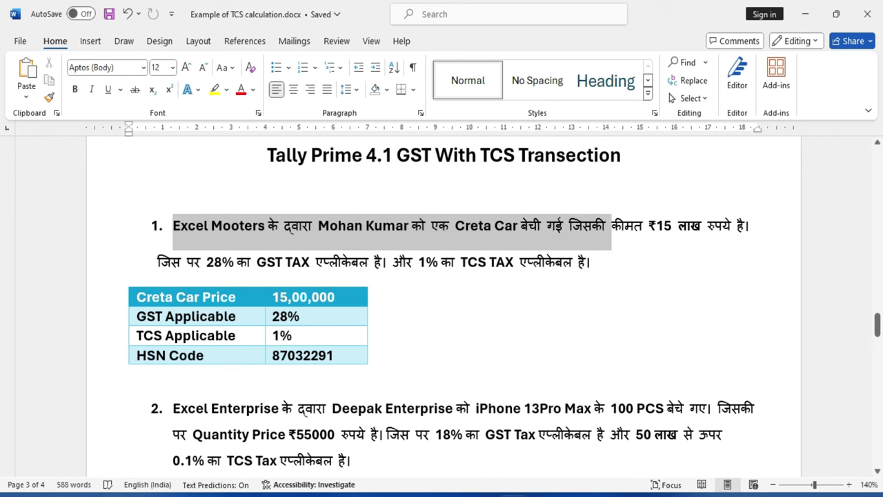
key("ctrl+shift+Right")
key("ctrl+shift+Right")
key("ctrl+shift+Right")
key("ctrl+shift+Right")
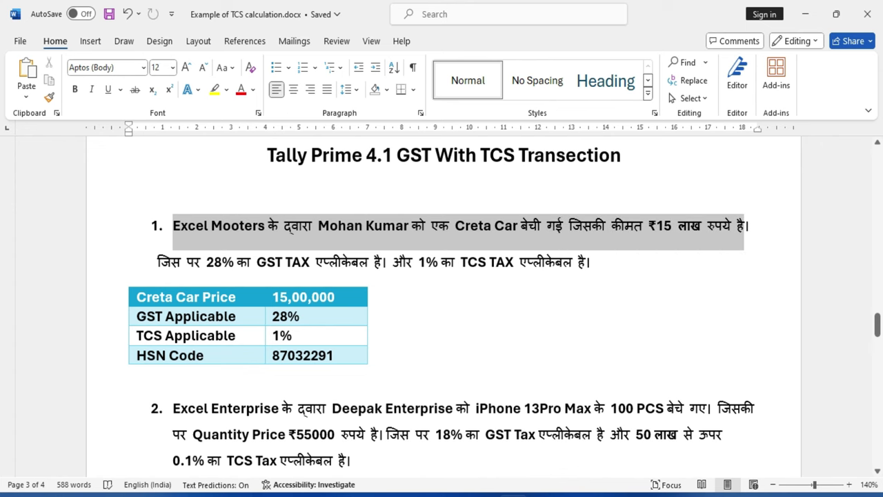
key("Right")
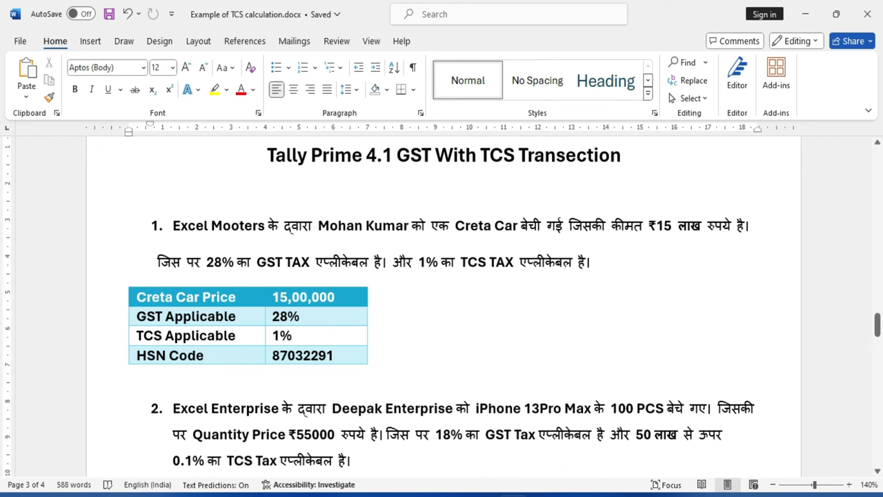
key("ctrl+shift+Right")
key("ctrl+shift+Right")
key("ctrl+shift+Right")
key("ctrl+shift+Right")
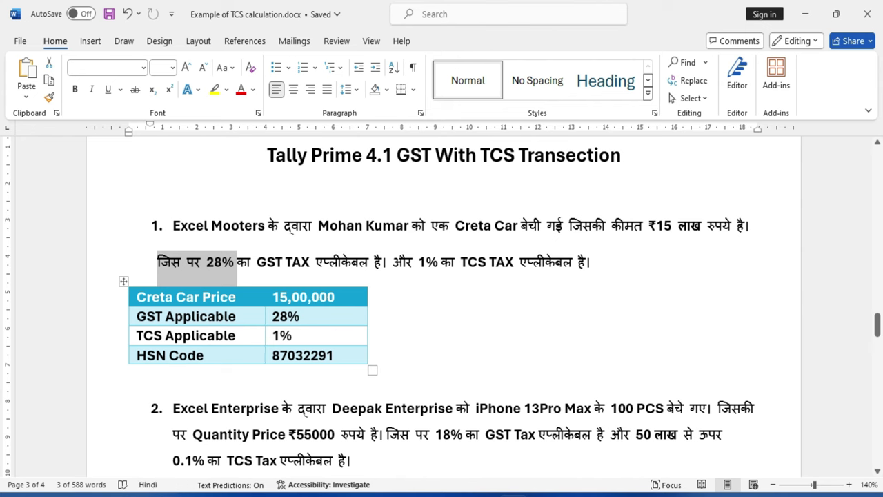
key("Down")
key("Up")
key("ctrl+shift+Right")
key("ctrl+shift+Right")
key("ctrl+shift+Right")
key("ctrl+shift+Right")
key("ctrl+shift+Right")
key("ctrl+shift+Right")
key("ctrl+shift+Right")
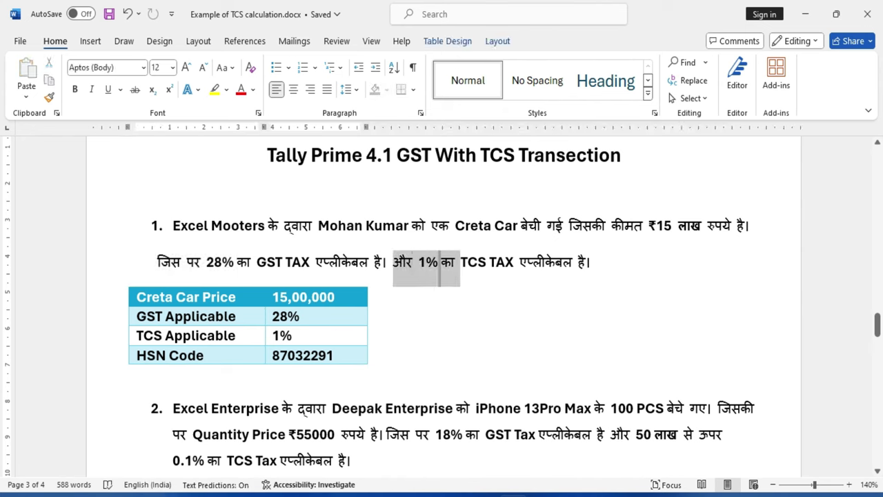
key("Down")
key("Up")
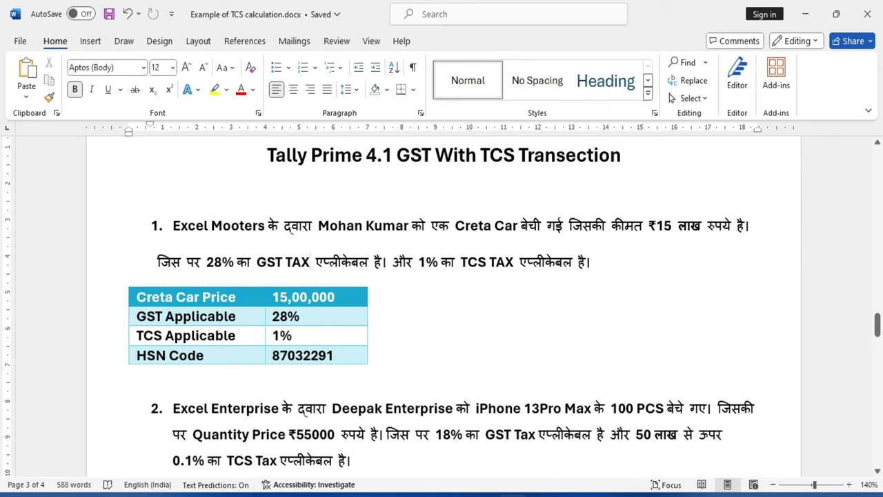
left_click_drag(431, 225, 529, 225)
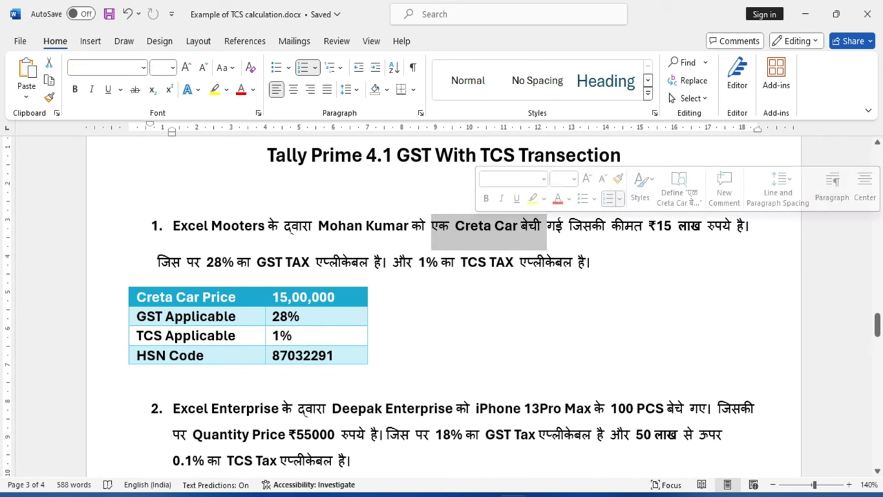
left_click(371, 326)
left_click_drag(648, 225, 733, 226)
left_click(368, 316)
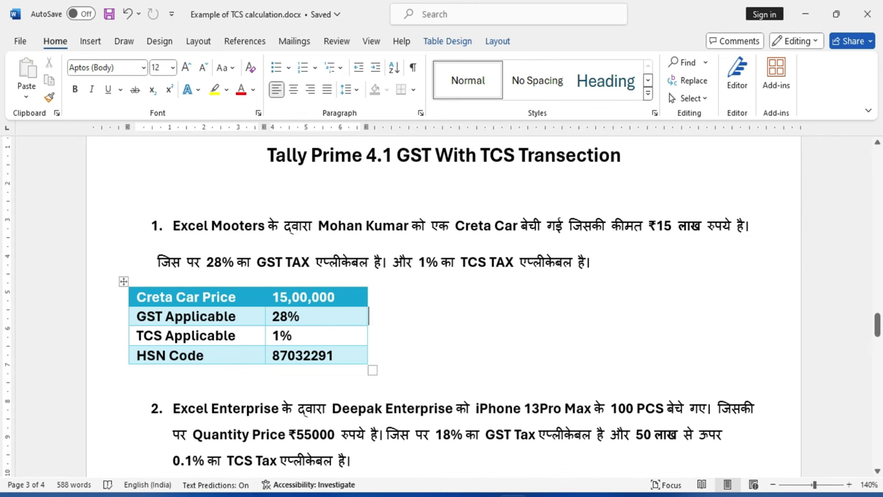
left_click_drag(206, 261, 315, 262)
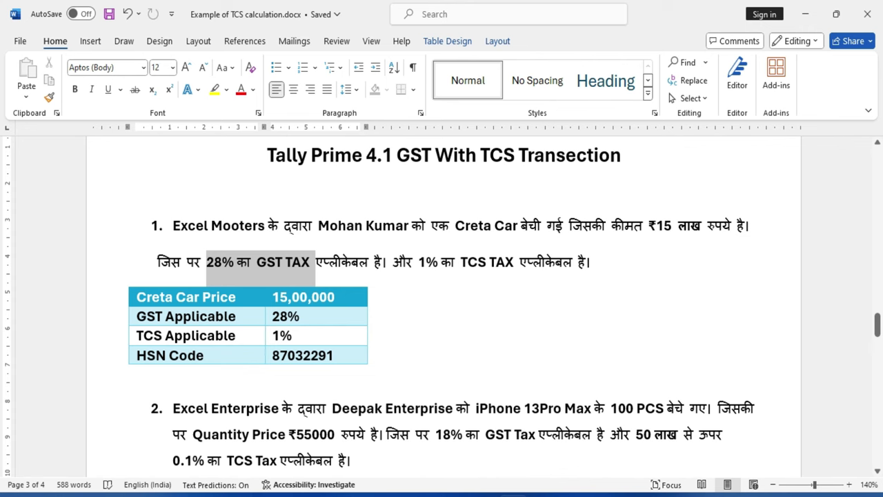
left_click(369, 335)
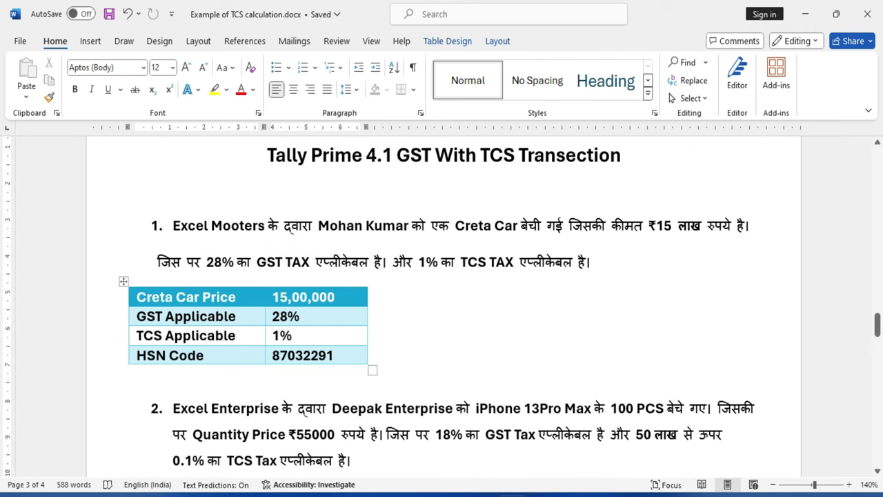
left_click_drag(418, 262, 578, 261)
left_click(369, 316)
key("shift+Up")
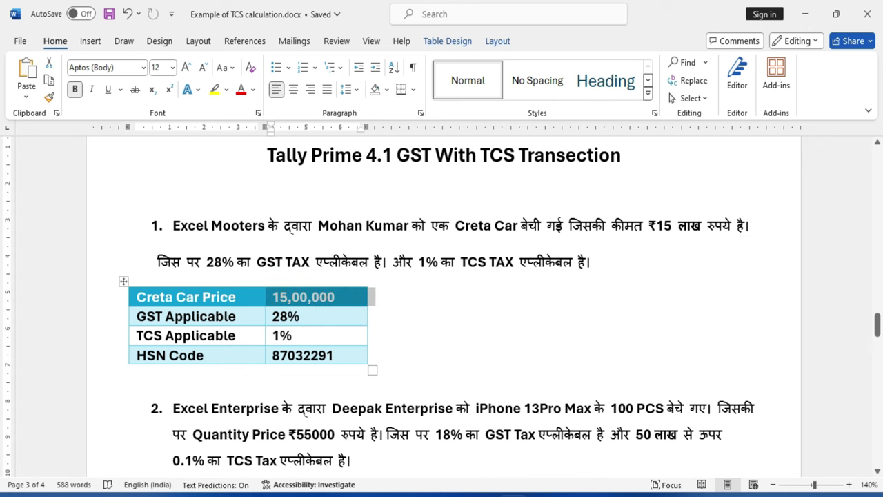
key("shift+Down")
key("shift+Left")
key("Down")
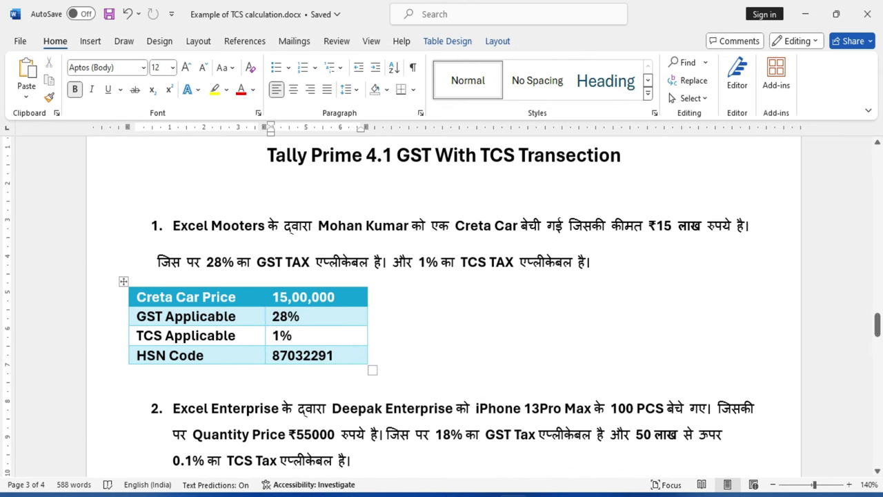
double_click(302, 355)
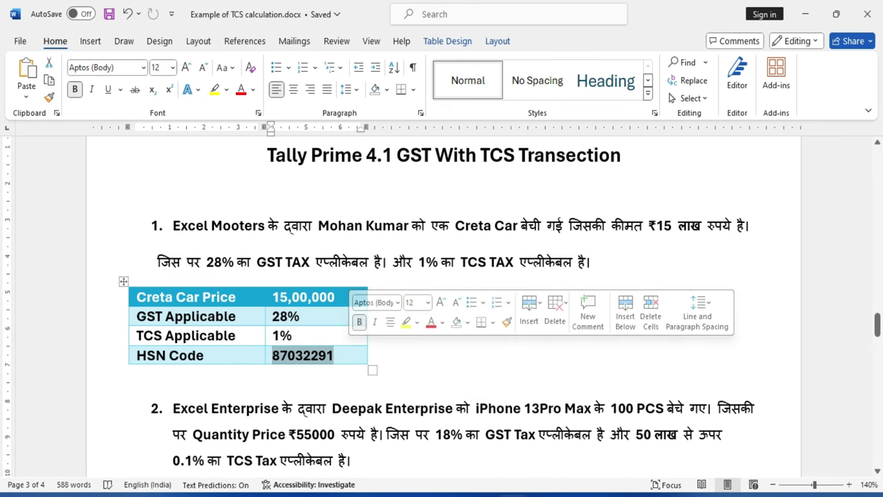
left_click(130, 374)
scroll(192, 343, "down", 2)
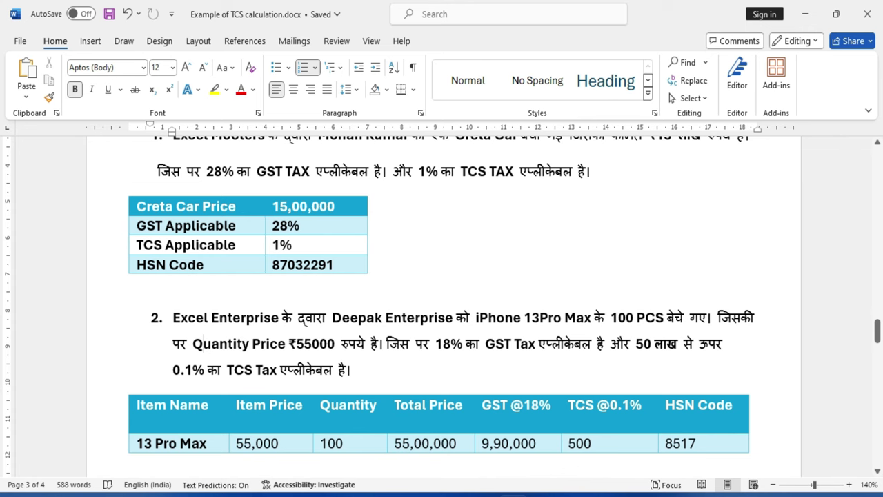
left_click_drag(173, 317, 332, 317)
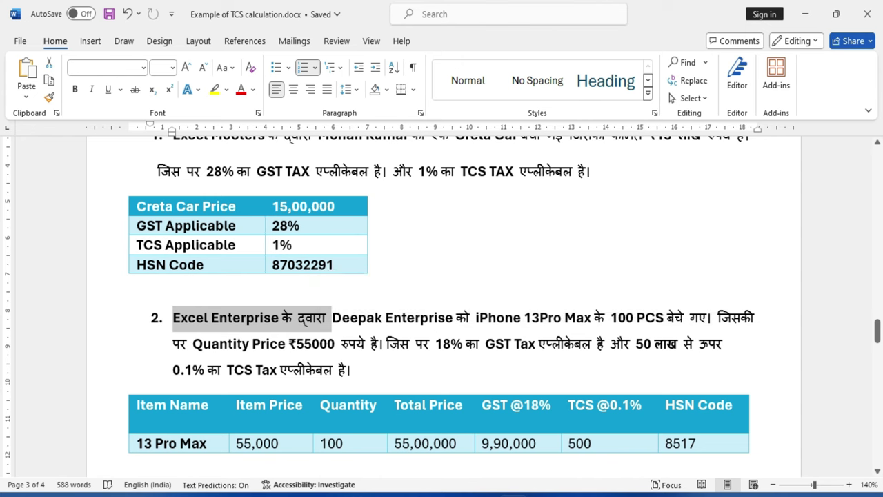
left_click(436, 343)
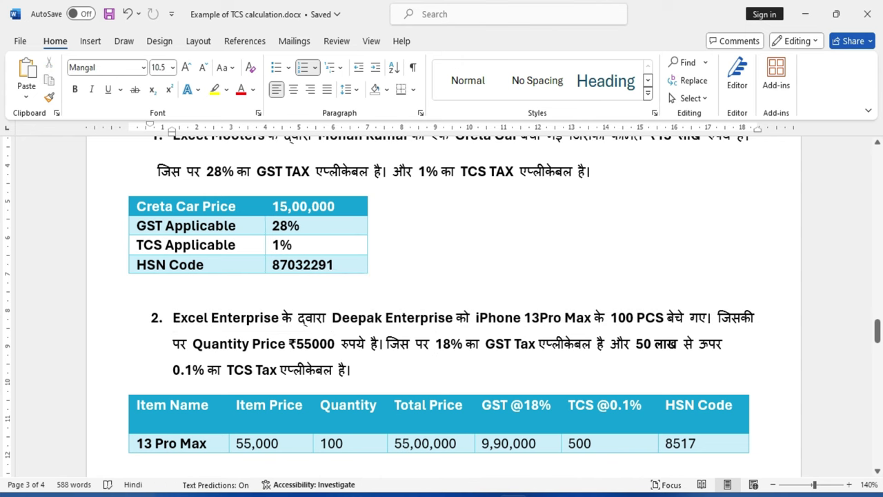
left_click_drag(610, 318, 718, 317)
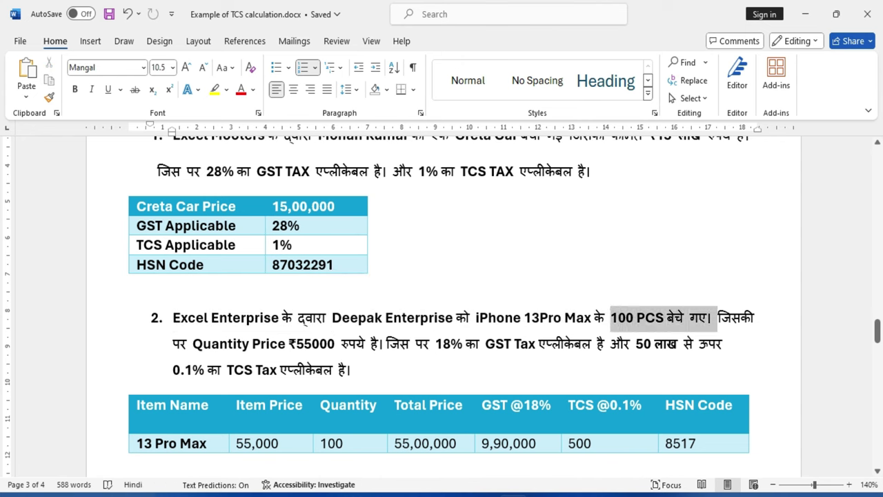
left_click(238, 342)
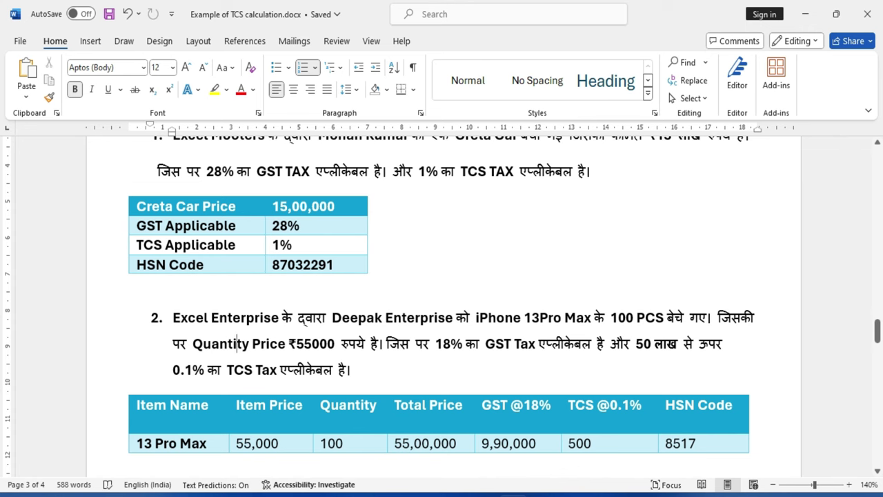
left_click_drag(295, 343, 337, 343)
left_click(351, 370)
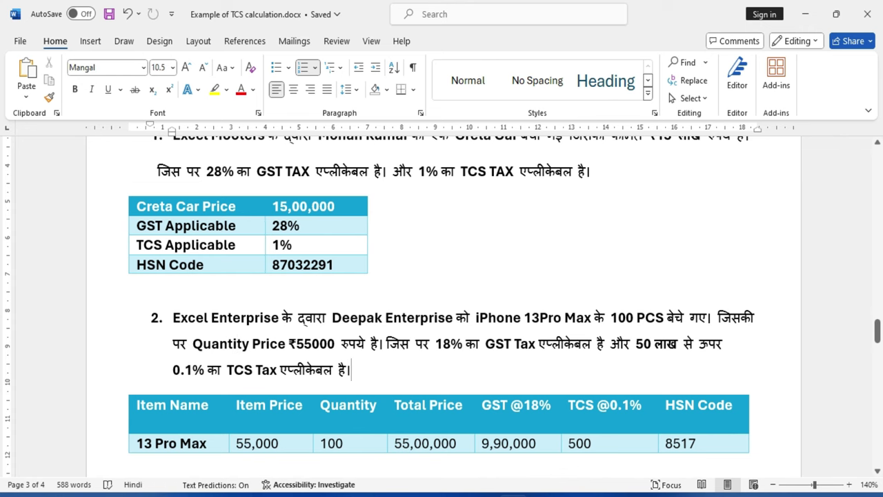
left_click_drag(436, 344, 537, 344)
left_click(351, 370)
left_click_drag(636, 344, 725, 344)
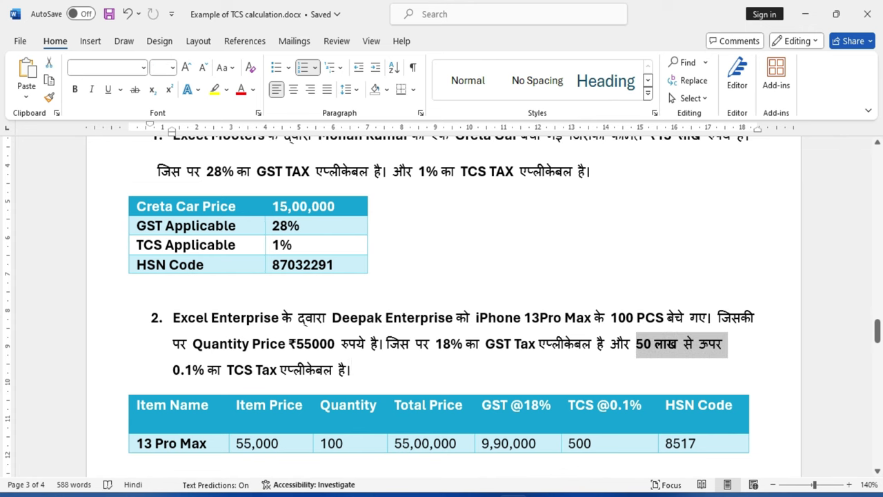
left_click_drag(172, 370, 352, 370)
left_click(180, 343)
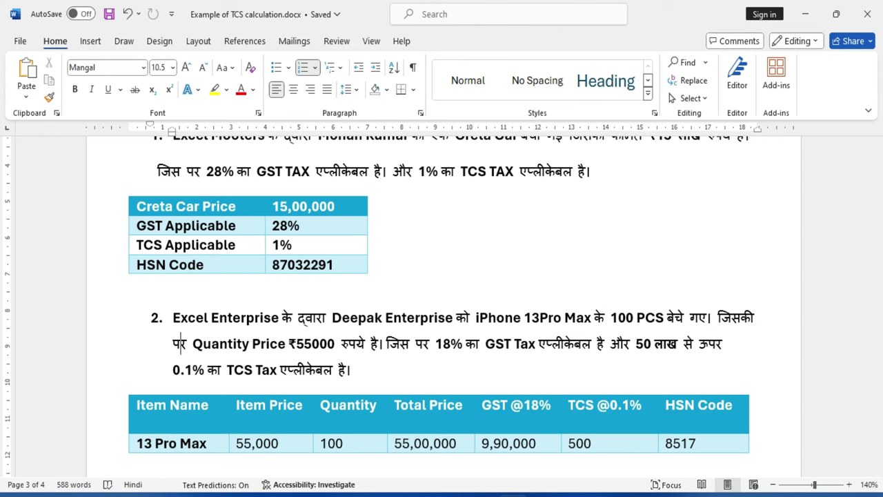
key("Down")
key("Down")
key("Down")
key("Down")
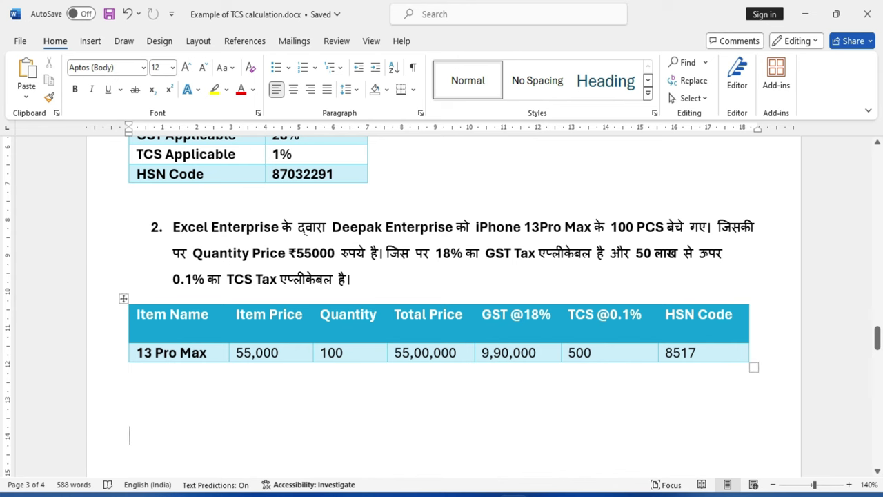
key("shift+Up")
key("shift+Up")
key("shift+Down")
key("shift+Down")
scroll(442, 304, "down", 2)
Enter company name Excel Enterprise, choose Delhi as the state, and fill in the pincode.
scroll(442, 304, "down", 5)
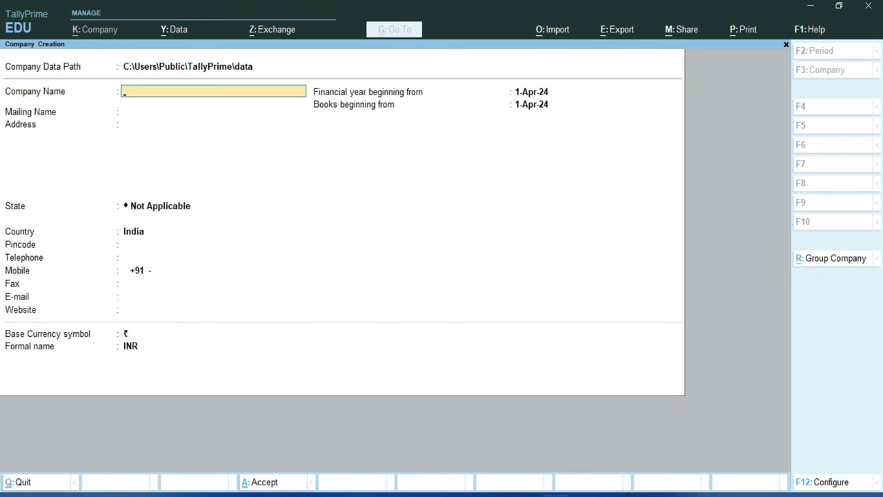
type("Excel Enterprise")
key("Return")
key("Return")
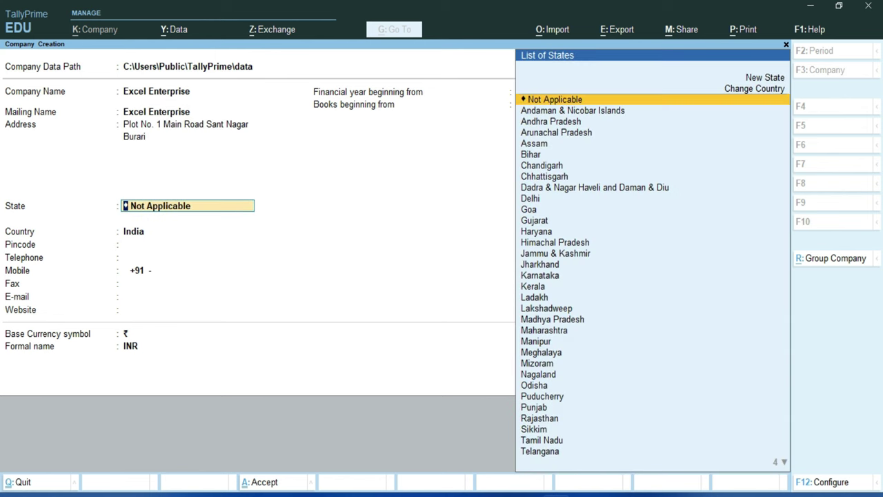
type("d")
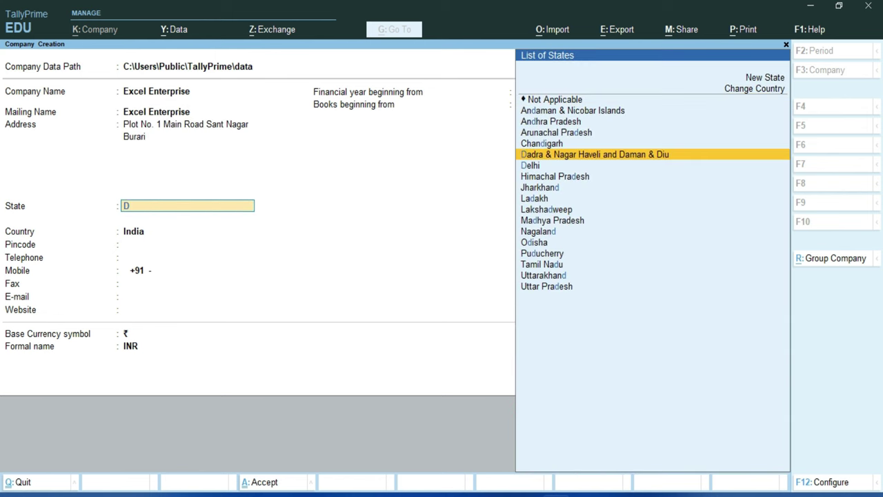
type("e")
key("Return")
type("110009")
key("Return")
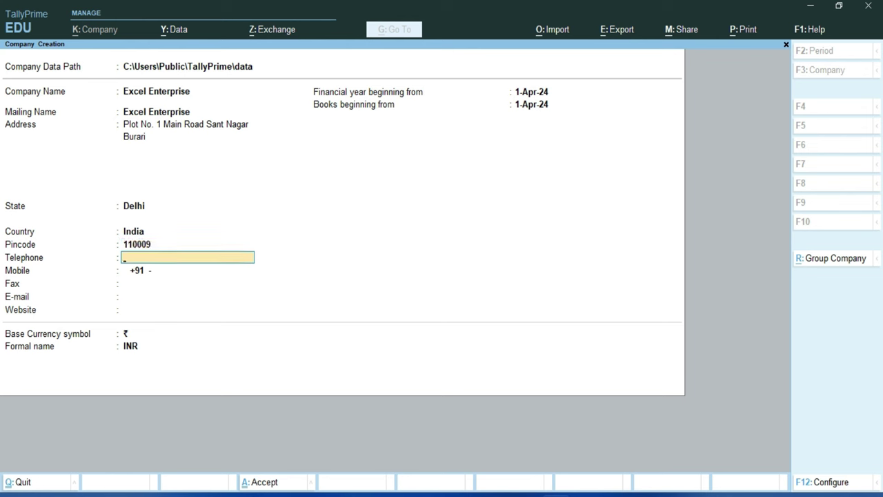
Fill in the company's telephone, mobile and fax numbers.
type("0")
key("BackSpace")
key("Return")
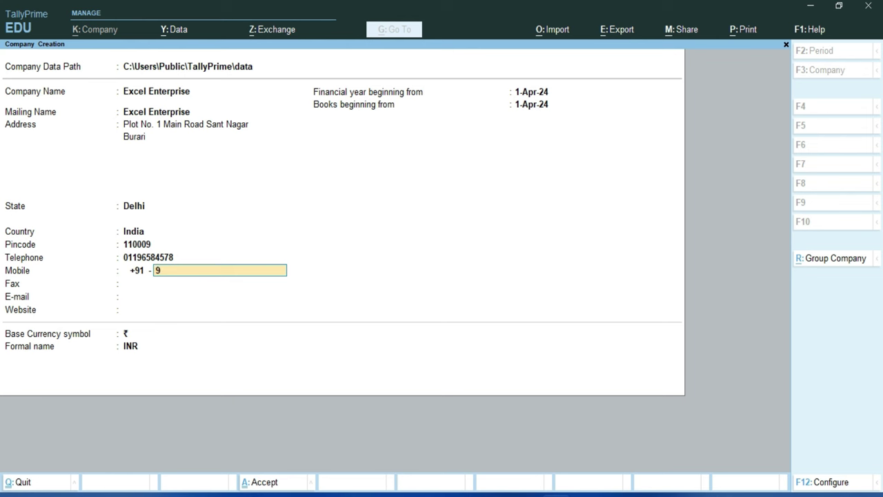
key("Return")
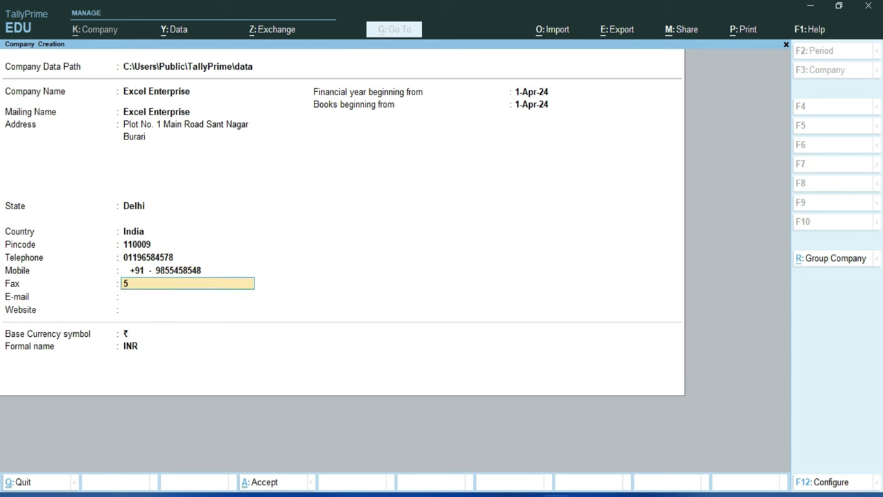
key("Return")
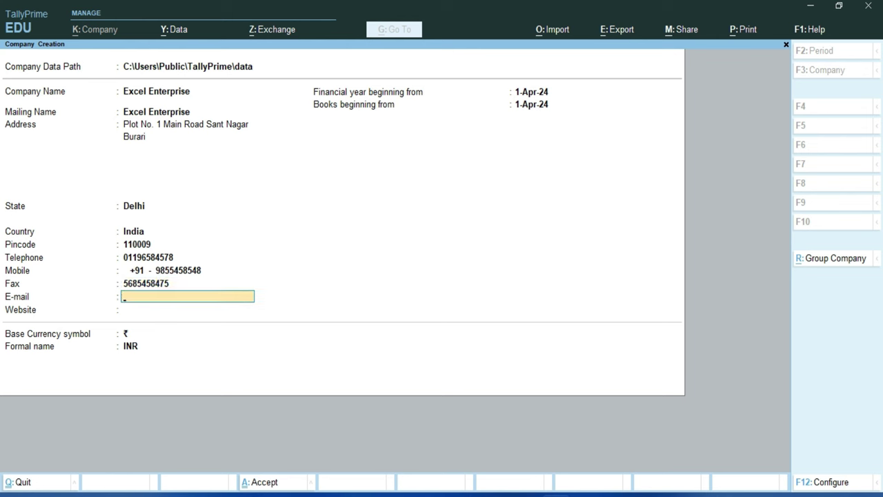
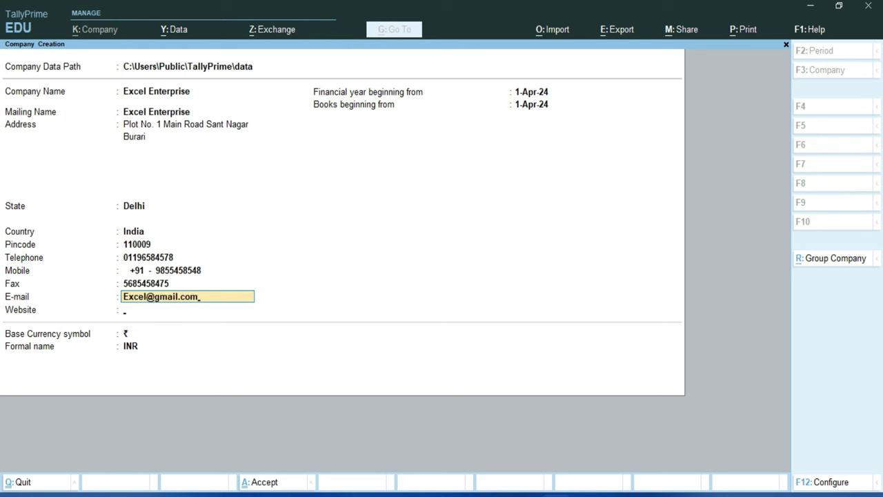
key("Return")
type("www")
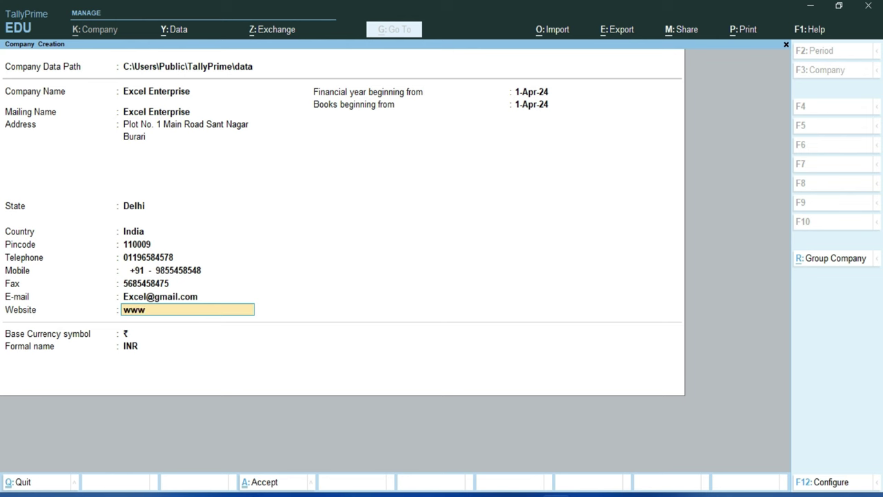
type(".excel-infotech.com")
key("Return")
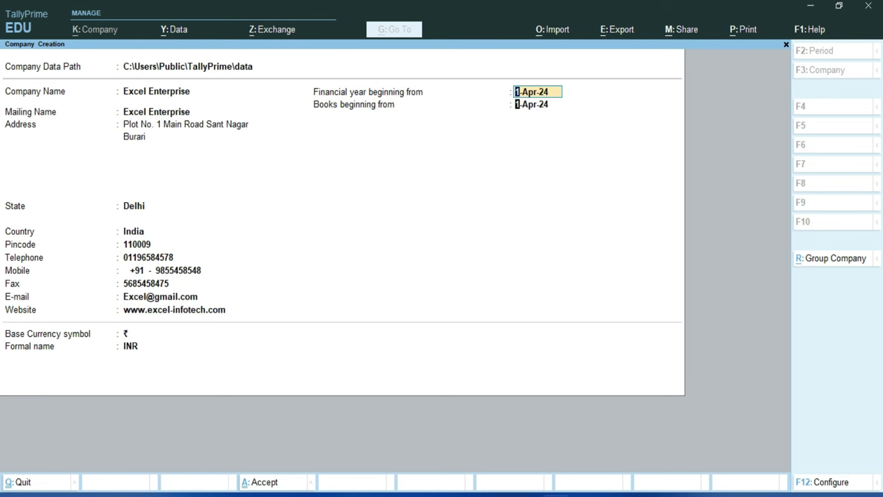
key("Return")
key("Return")
key("Return")
key("Return")
key("Return")
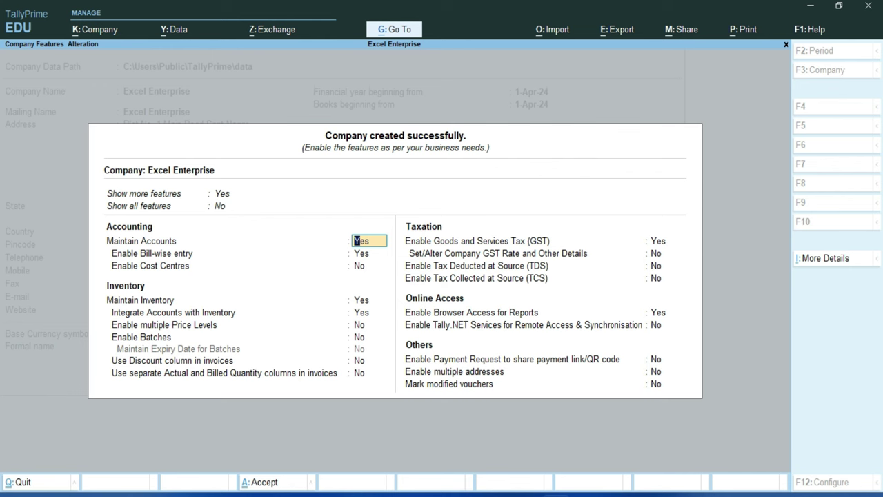
Open the GST registration details, keeping Delhi as the state and Regular as the registration type.
key("Return")
key("Return")
key("Return")
key("Return")
key("Return")
key("Return")
key("Return")
key("Return")
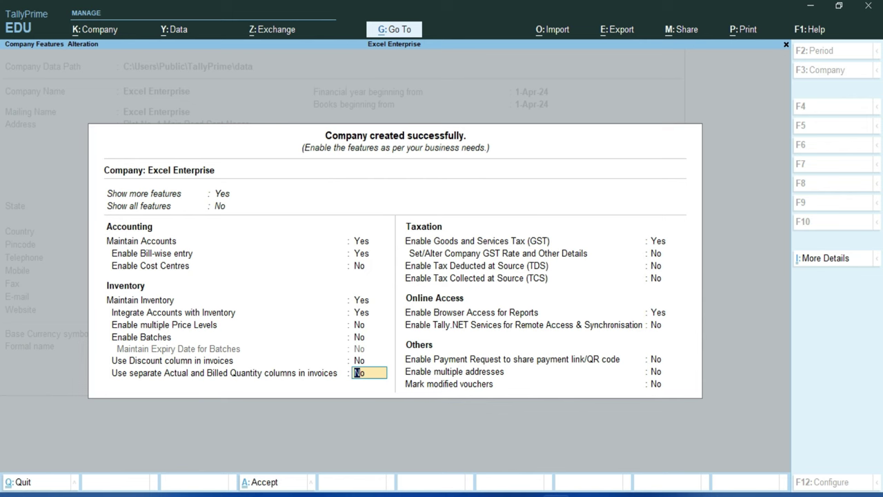
key("Return")
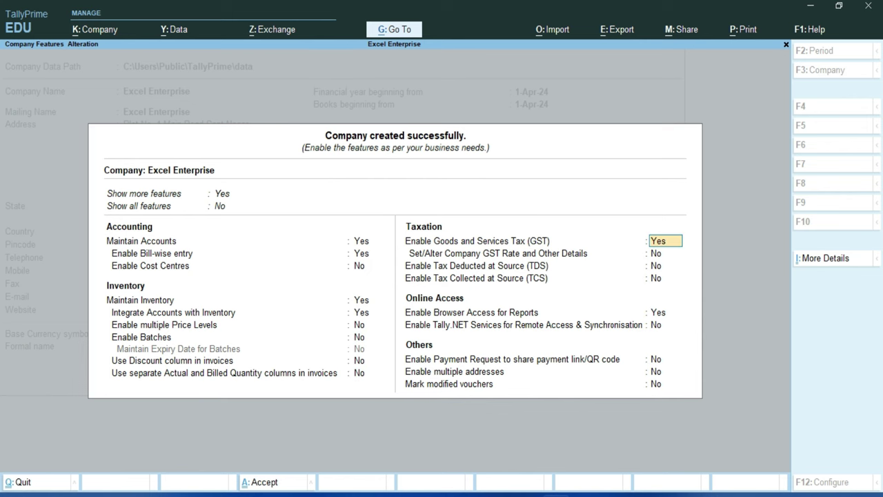
key("Return")
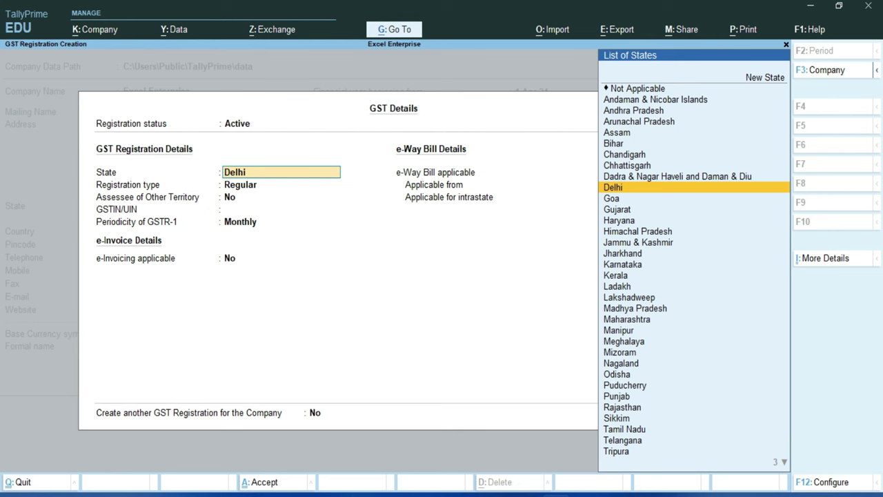
key("Return")
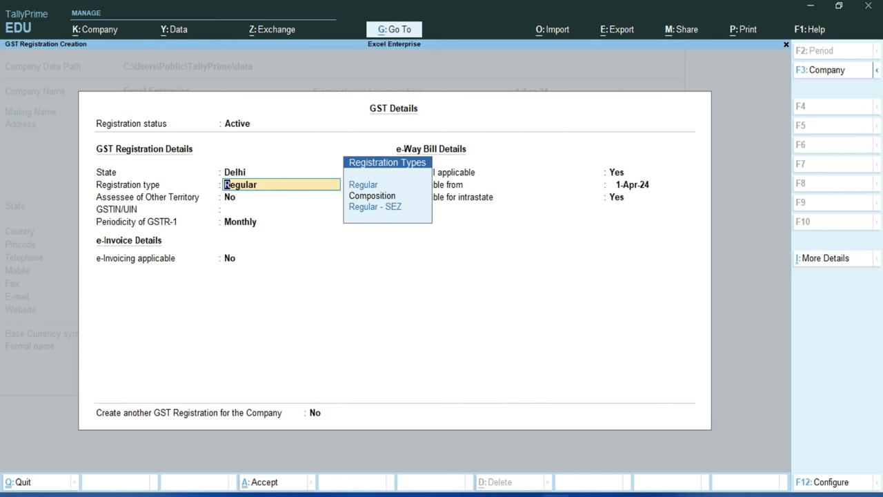
key("Return")
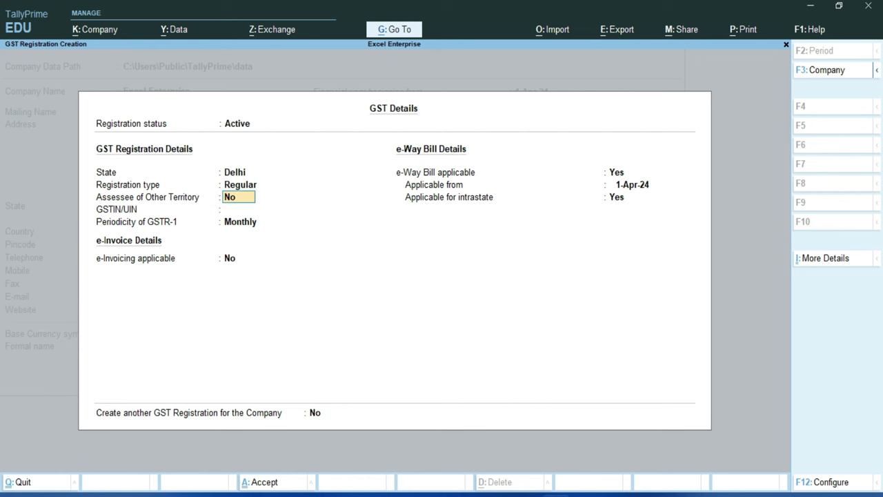
key("Return")
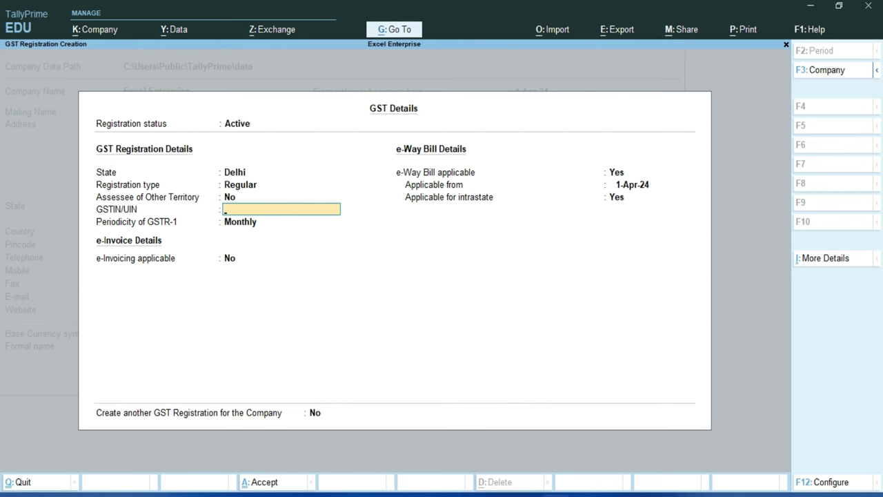
Paste the company's GSTIN, keep Monthly GSTR-1 and e-Way Bill settings, and accept the details.
key("ctrl+alt+v")
key("Return")
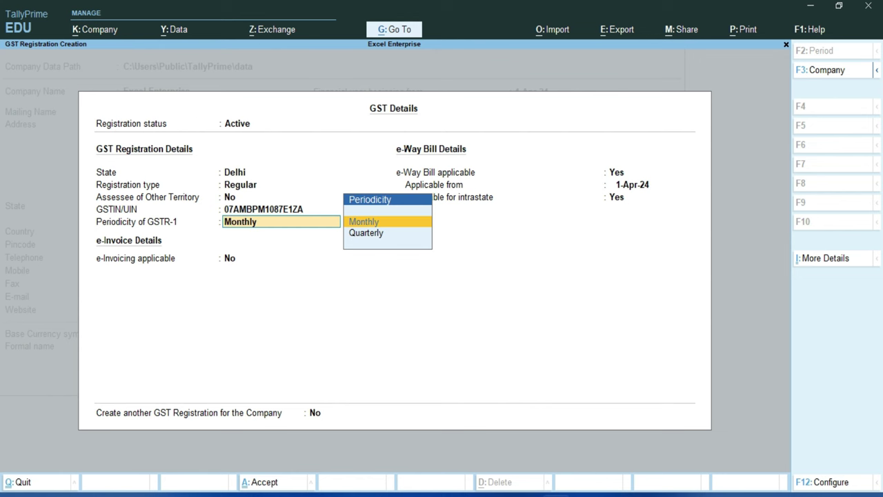
key("Return")
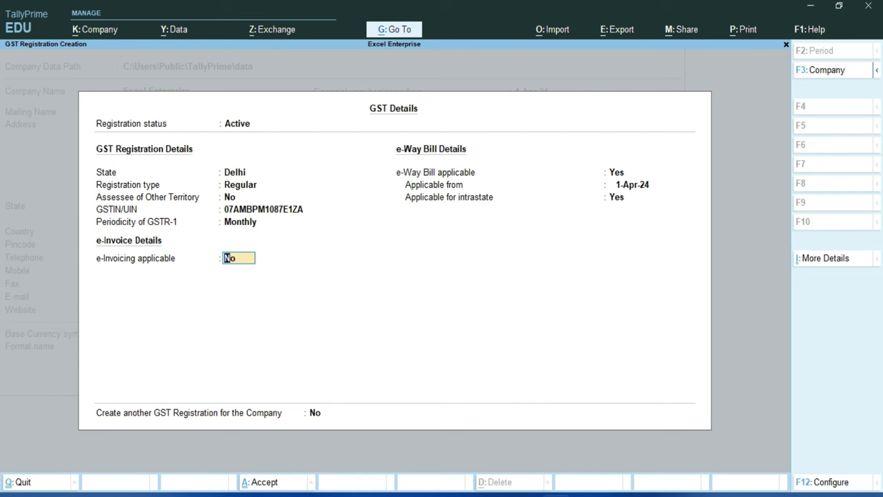
key("Return")
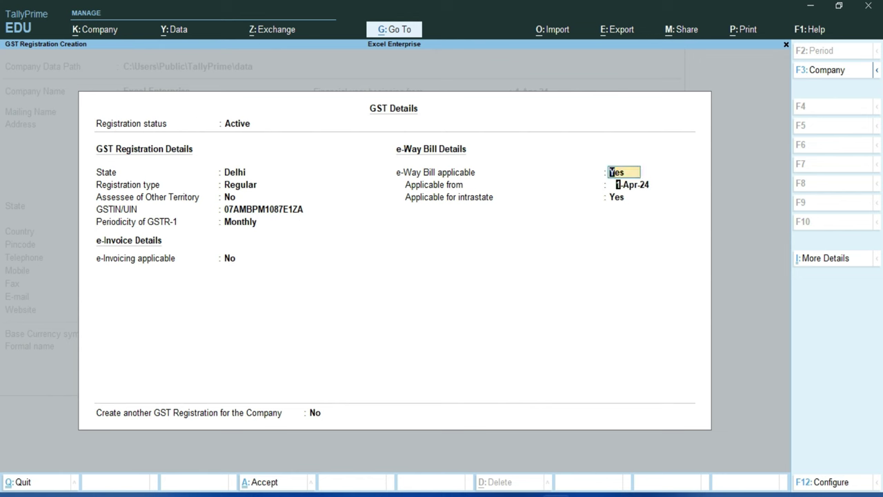
key("Return")
key("Return")
key("Return")
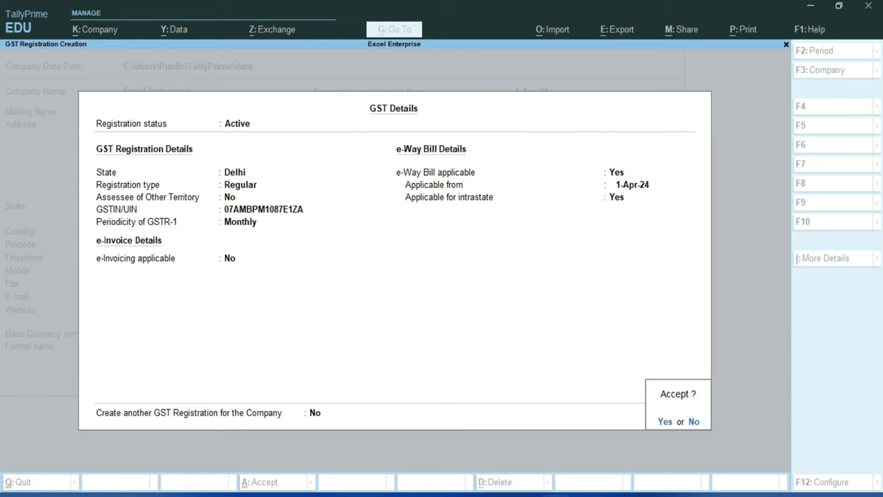
key("Return")
key("Return")
key("Return")
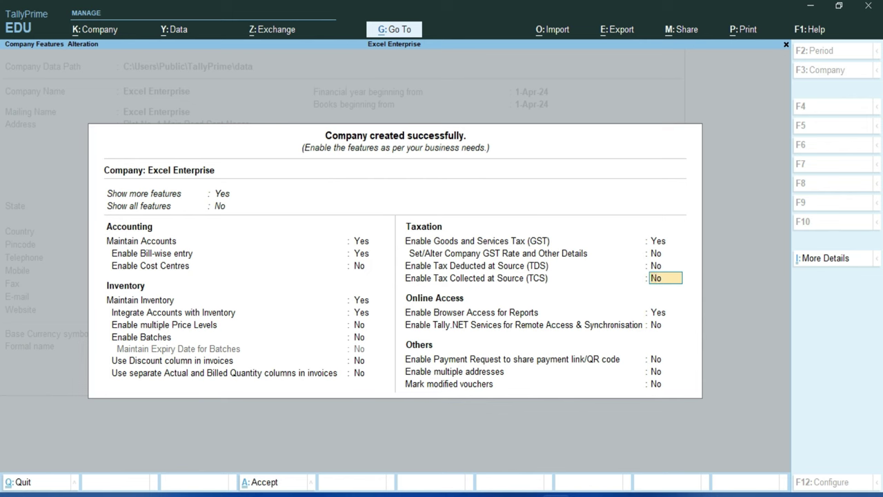
Enable TCS and enter the TAN registration number and TAN in the collector details.
type("y")
key("Return")
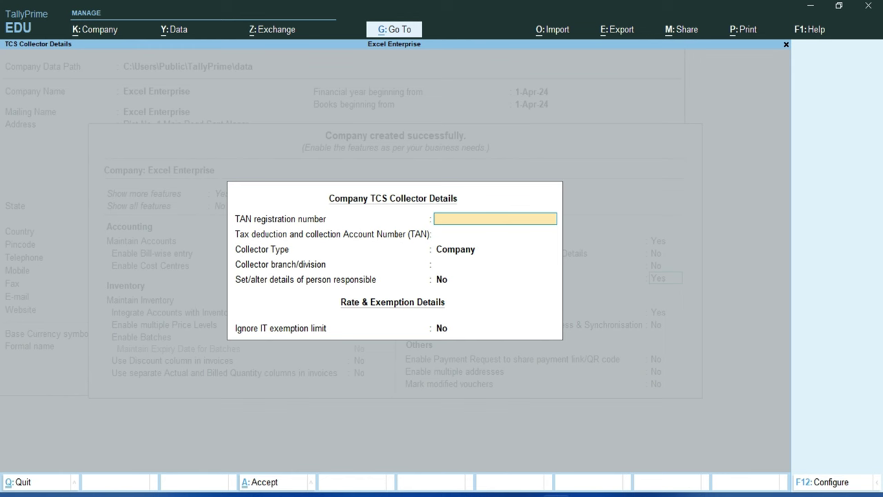
key("Return")
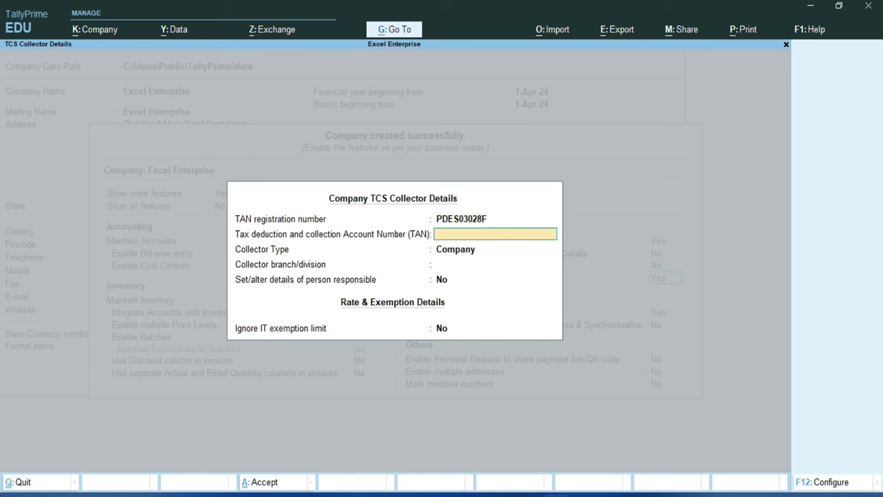
key("Return")
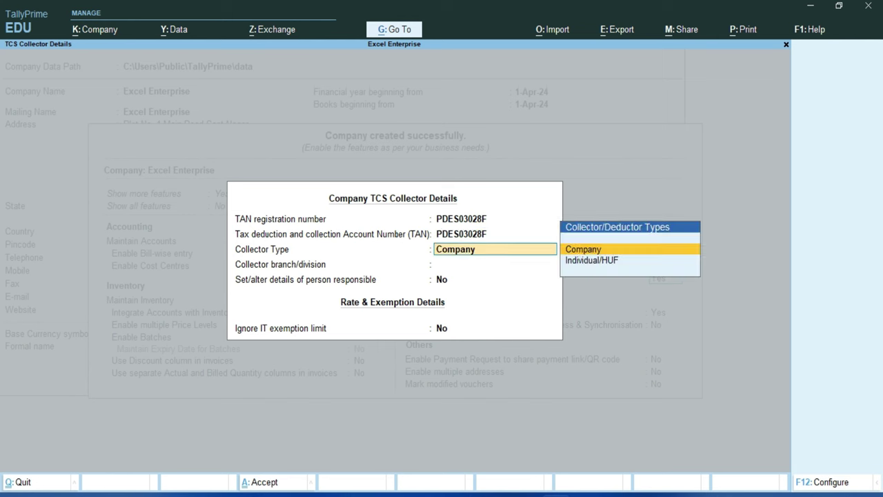
Set collector type to Company, branch to Sant Nagar, and enable person responsible details.
key("Down")
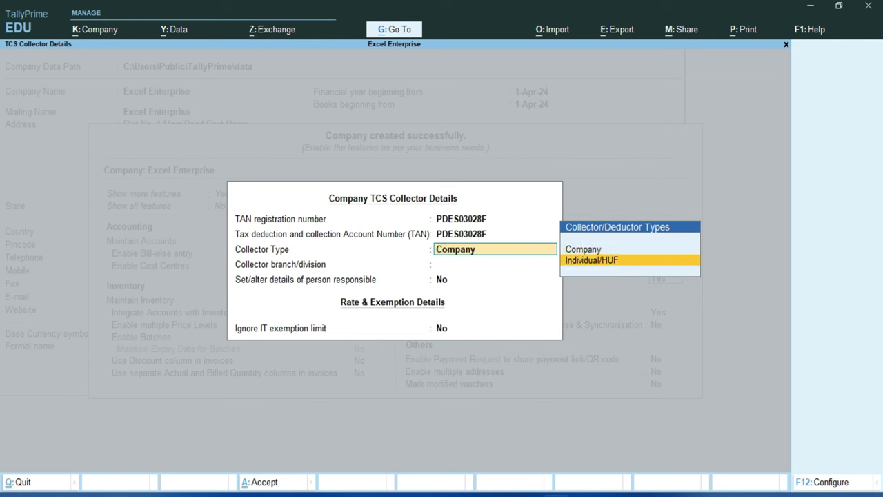
key("Up")
key("Return")
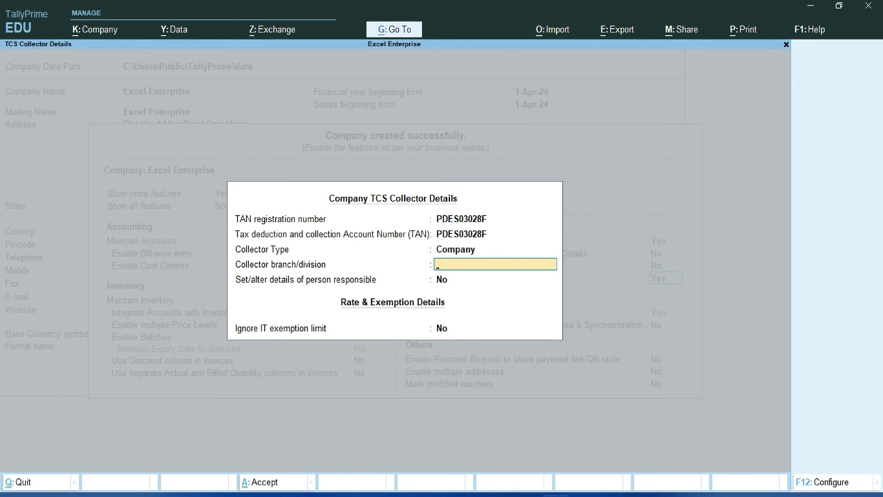
type("Sant Nagar")
key("Return")
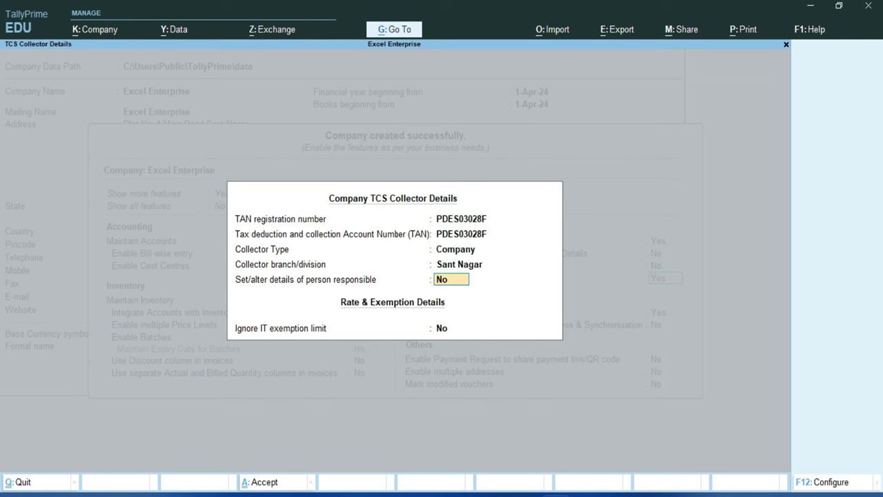
type("y")
key("Return")
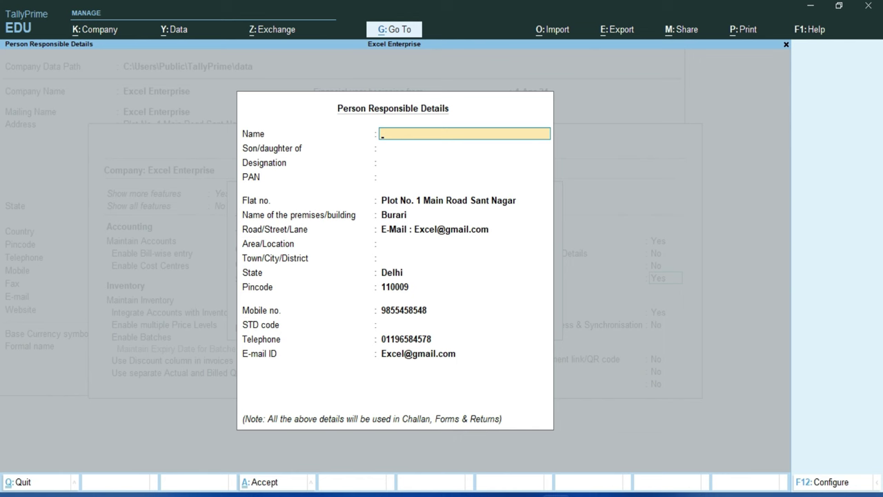
Enter the responsible person's name, parent's name, designation Manager and PAN.
key("Return")
key("Return")
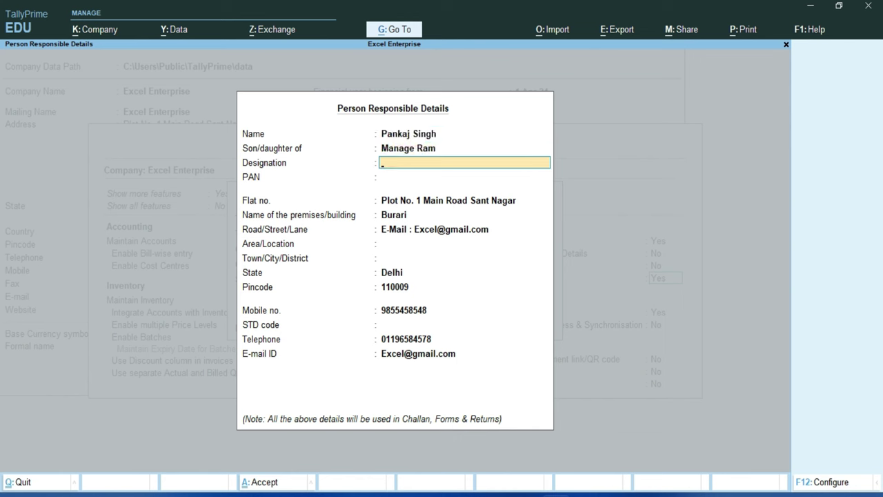
key("Return")
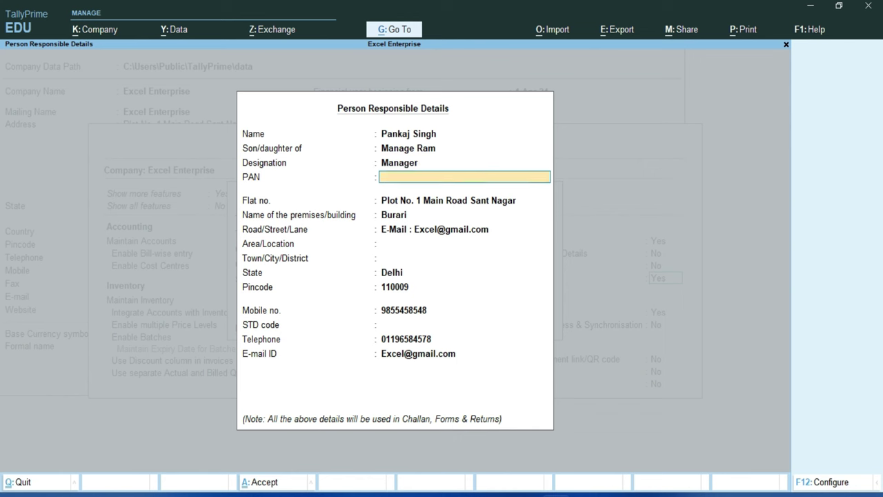
key("Return")
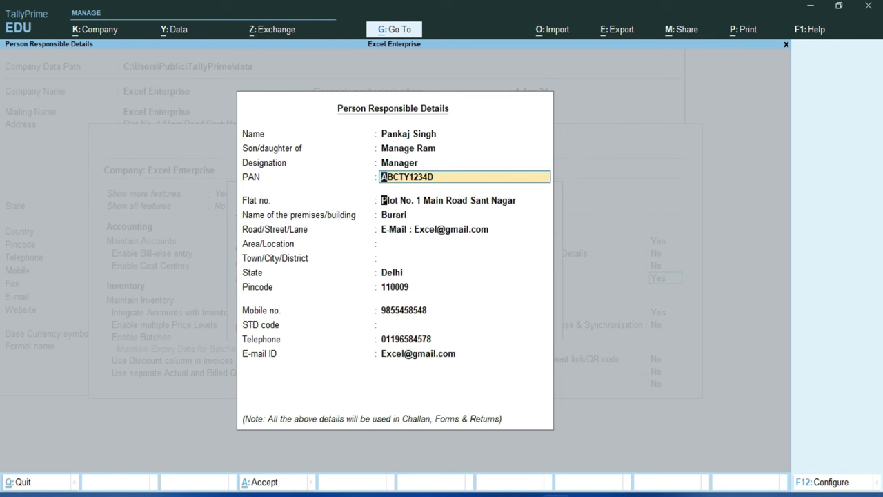
Fill the area/location, then save the person responsible details and accept the TCS collector details.
key("Return")
key("Return")
key("Return")
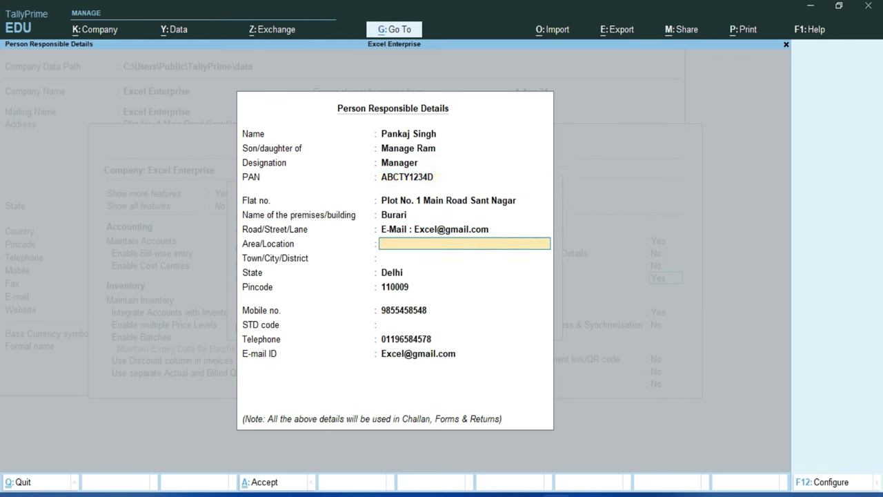
type("Jharoda")
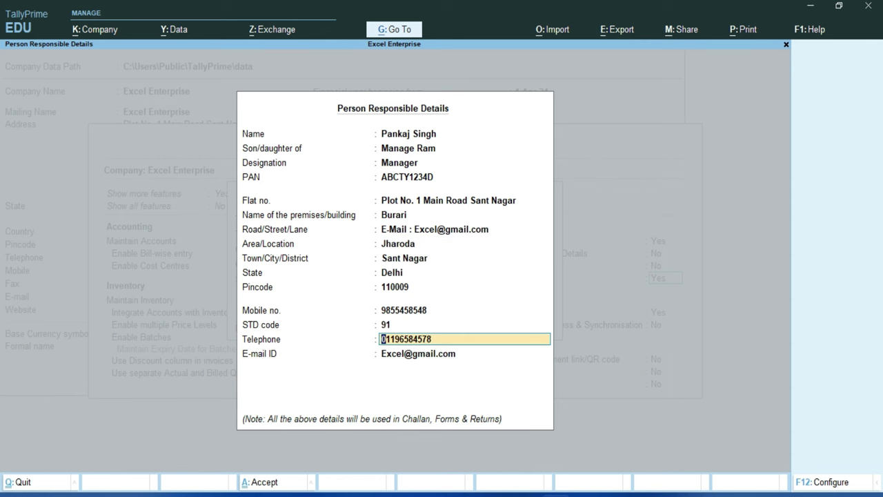
key("Return")
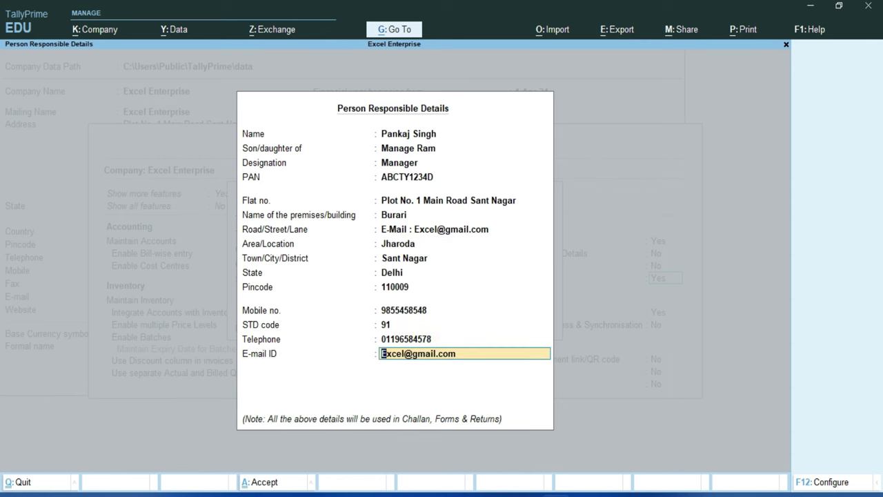
key("Return")
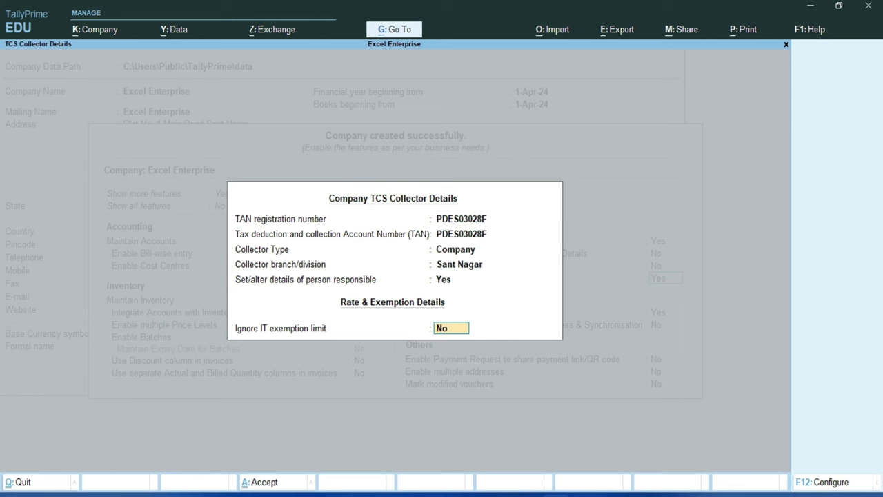
key("Return")
key("Return")
key("Return")
key("Return")
key("Return")
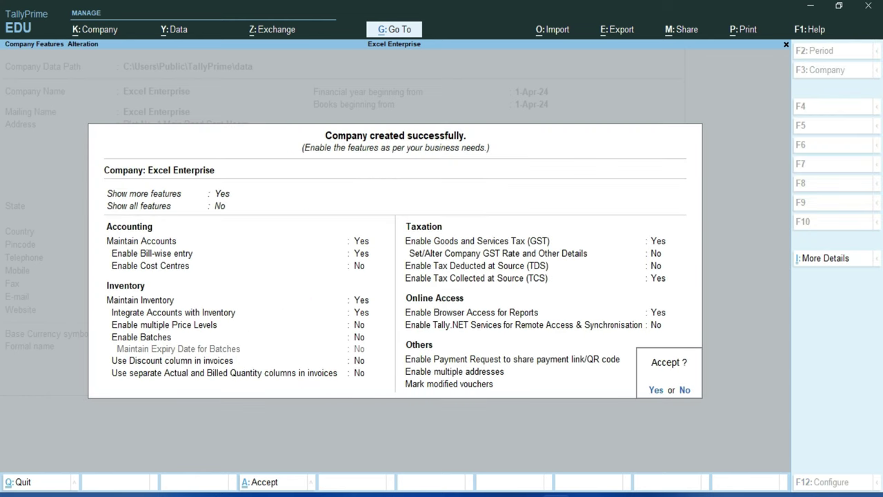
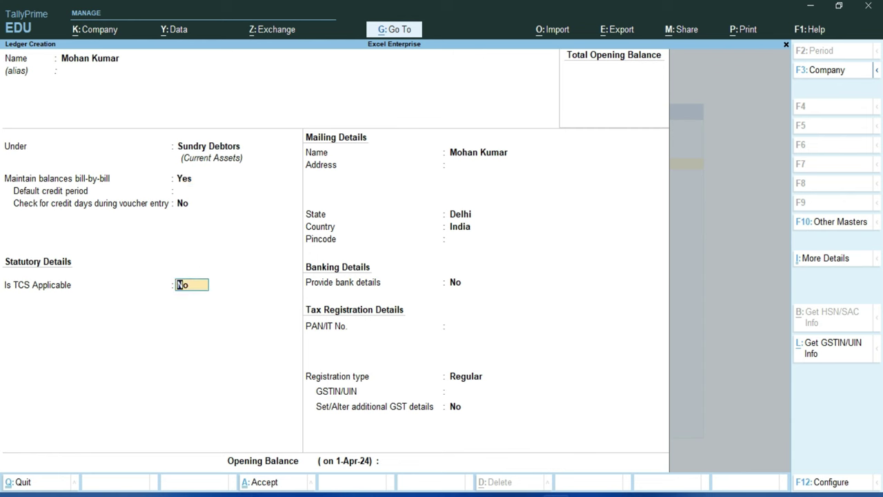
Make the ledger TCS-applicable with buyer type Individual - Resident.
type("y")
key("Return")
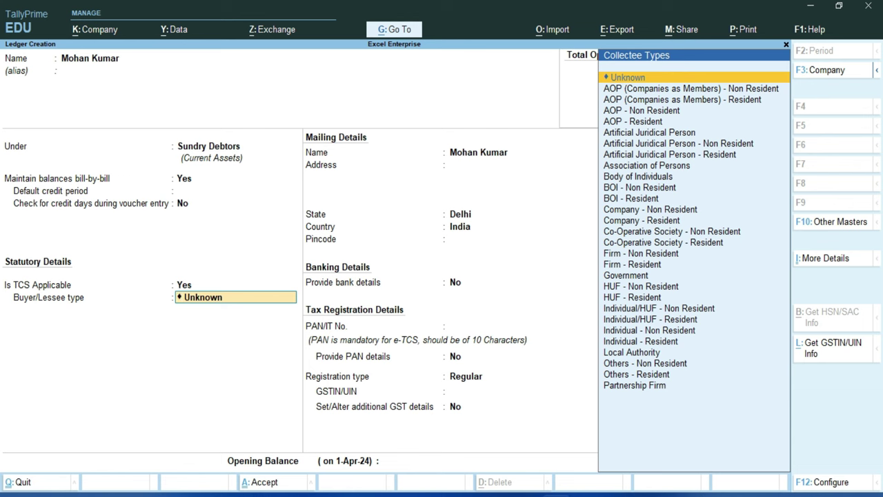
key("Down")
key("Down")
key("Down")
key("Down")
key("Down")
key("Down")
key("Down")
key("Down")
key("Down")
key("Down")
key("Down")
key("Down")
key("Down")
key("Down")
key("Down")
key("Down")
key("Down")
key("Down")
key("Down")
key("Down")
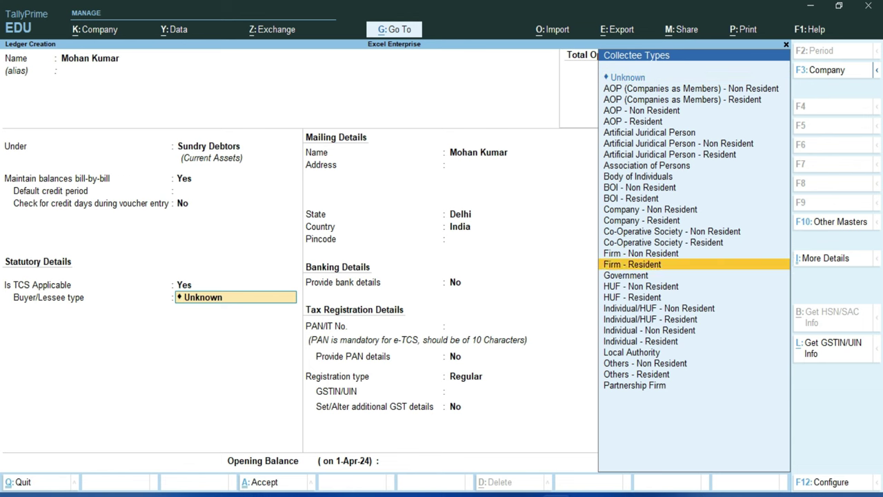
key("Down")
key("Down")
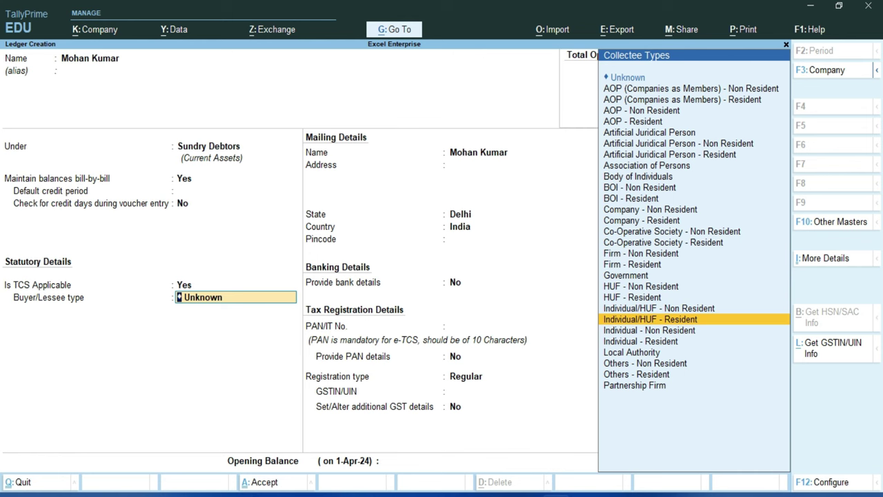
key("Down")
key("Down")
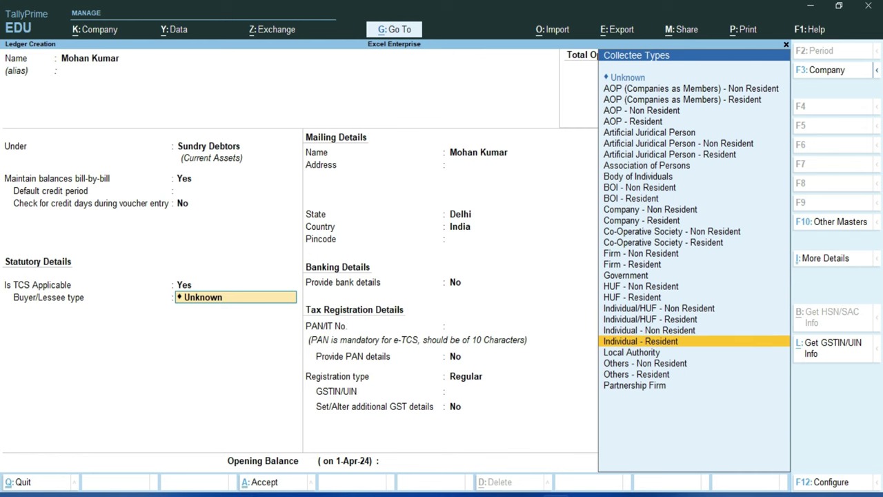
key("Return")
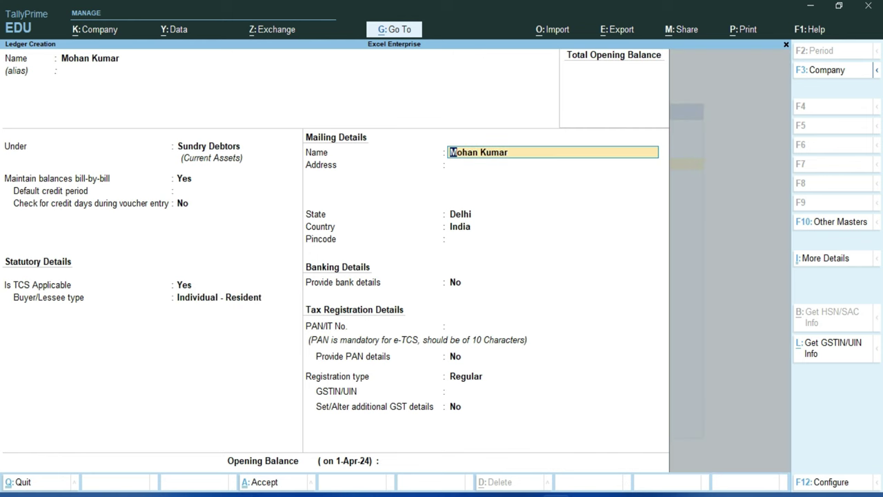
Skip bank details, enter the customer's PAN, and set Provide PAN details to Yes.
key("Return")
key("Return")
key("Return")
key("Return")
key("Return")
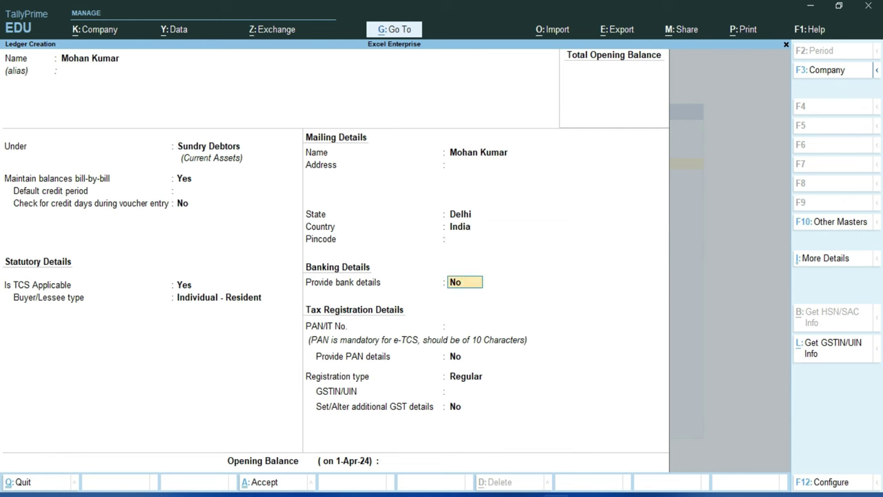
key("Return")
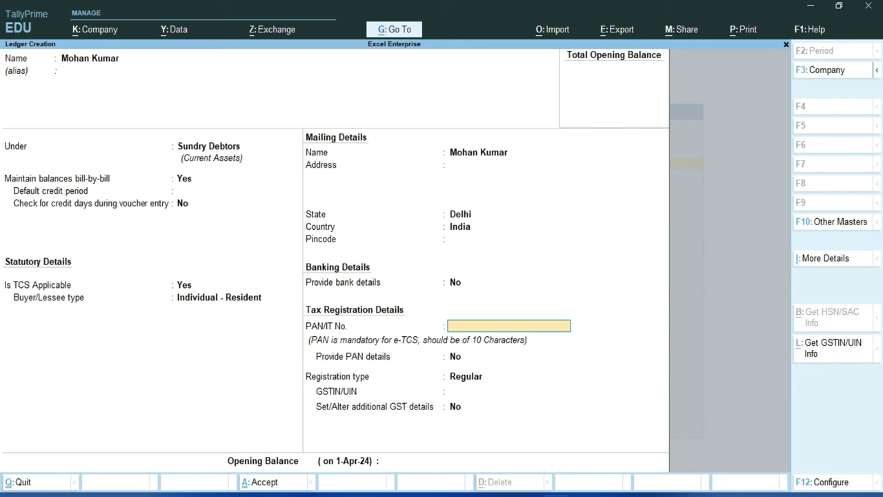
key("Return")
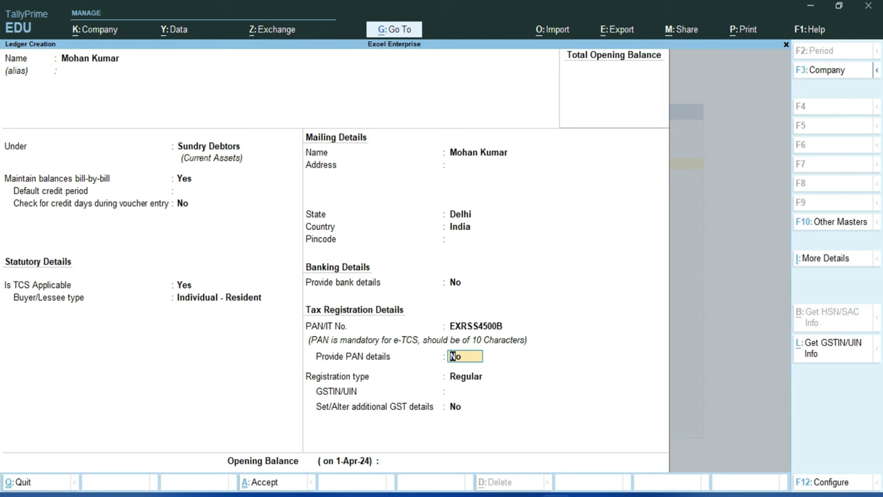
type("y")
key("Return")
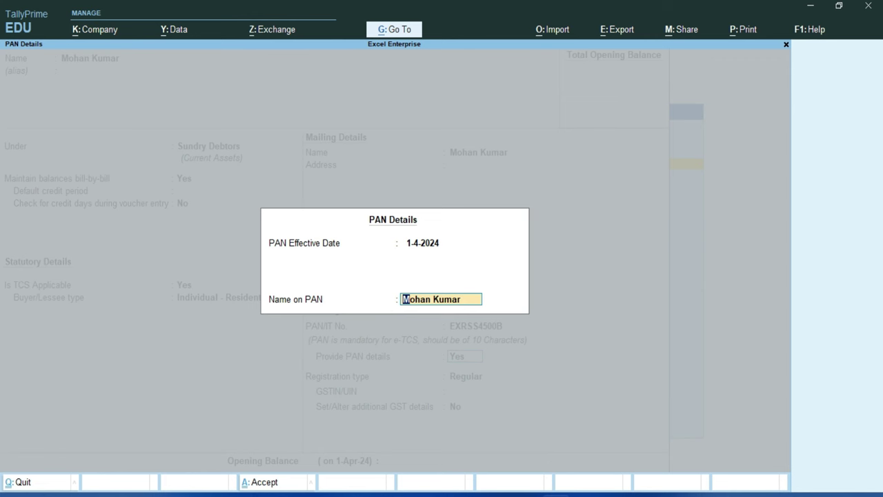
Accept the PAN details (effective 1-4-2024) and keep GST registration type Regular.
key("Return")
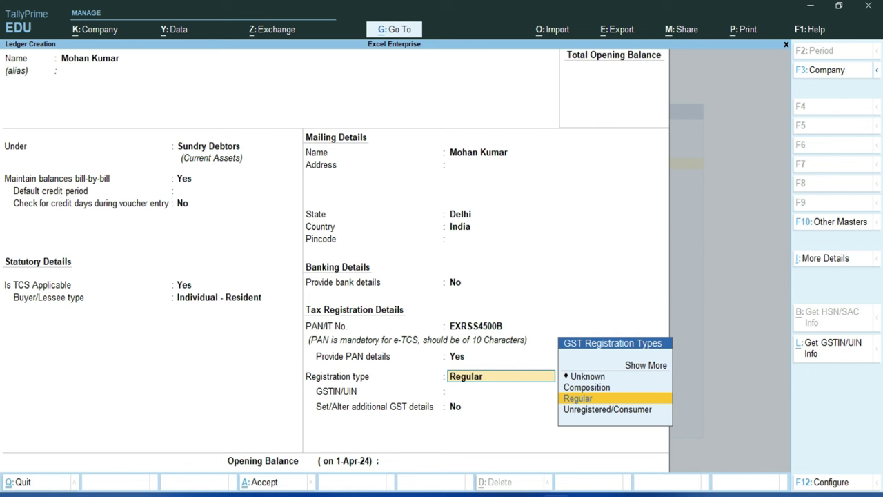
key("Up")
key("Up")
key("Up")
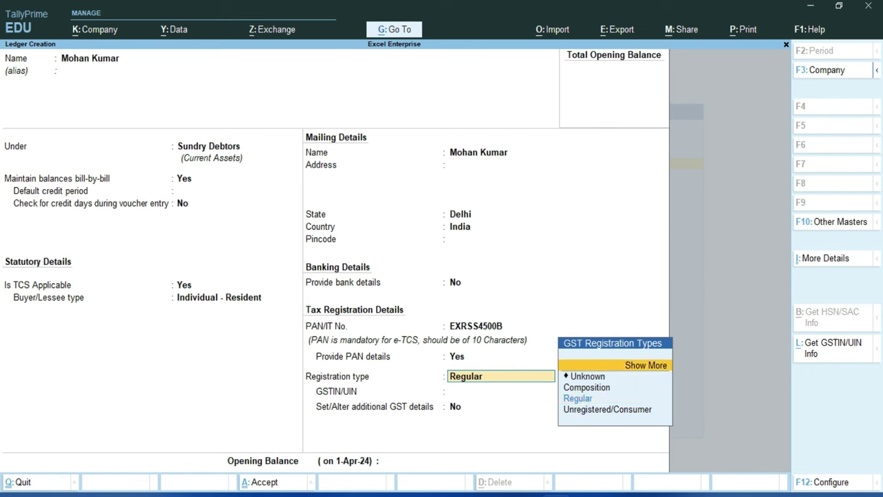
key("Down")
key("Down")
key("Down")
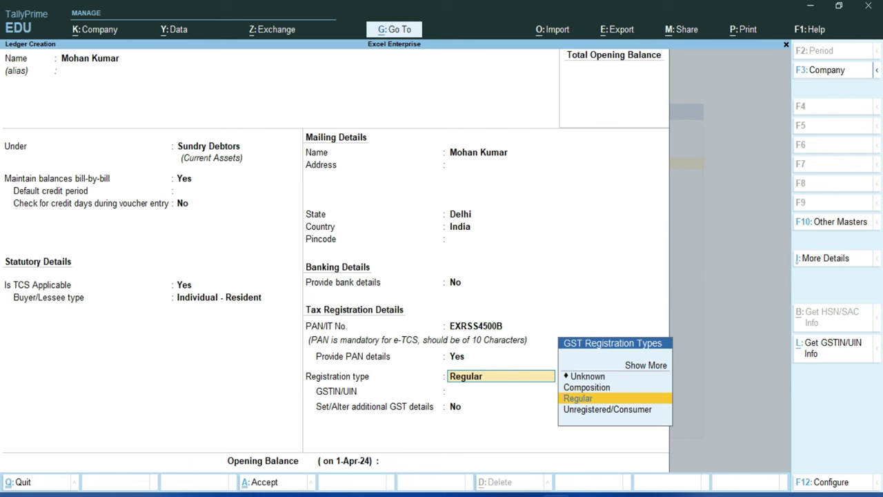
key("Return")
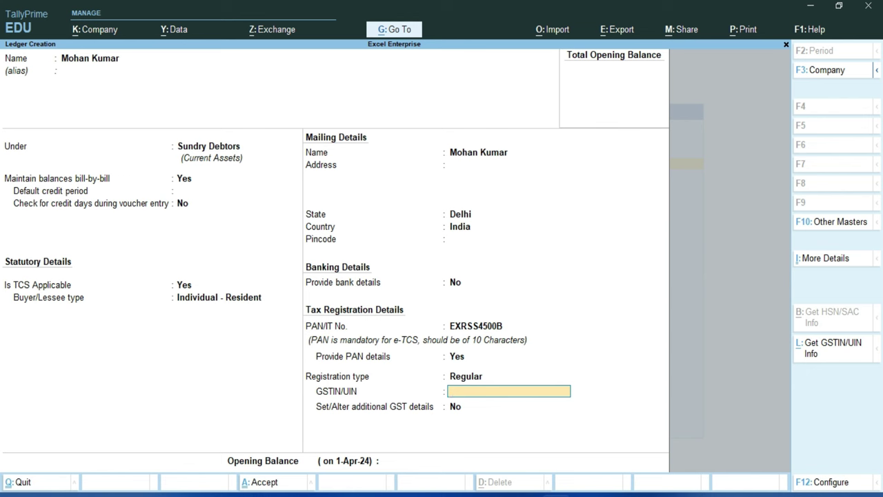
Leave GSTIN and opening balance blank and save the customer's ledger.
key("Return")
key("Return")
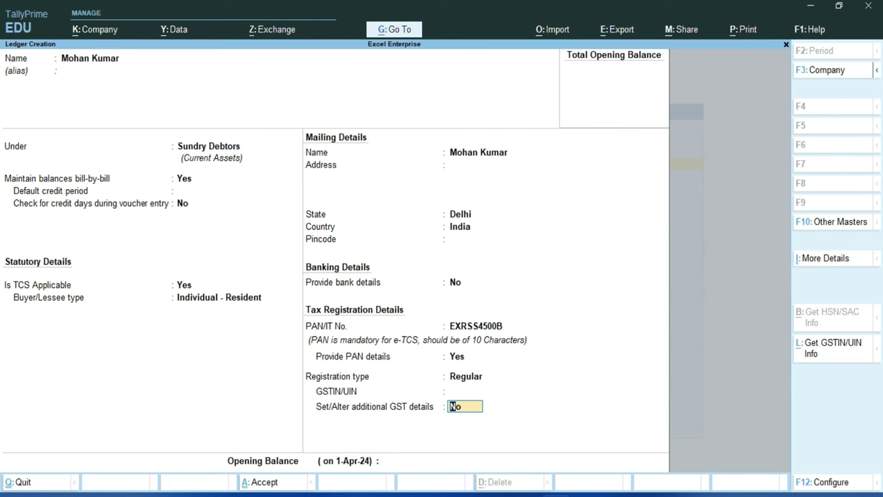
key("Return")
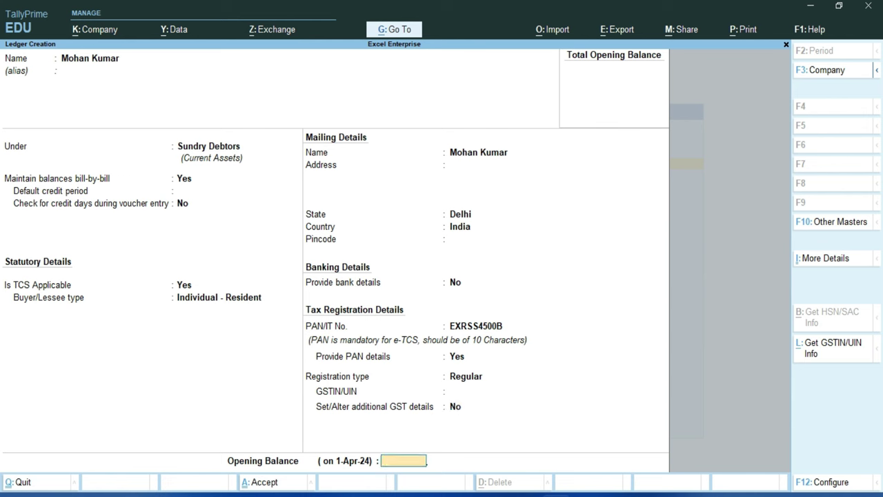
key("Return")
key("y")
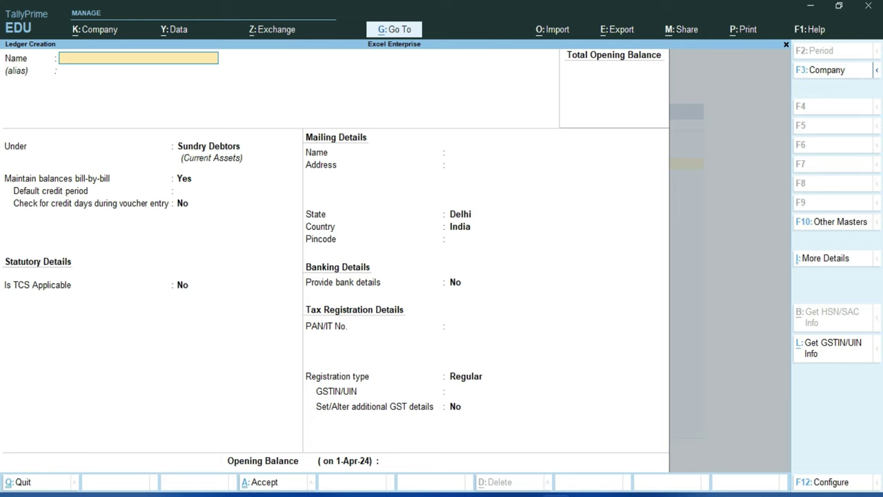
key("alt+Tab")
Copy Deepak Enterprise from the Word table as the new ledger's name under Sundry Debtors.
left_click_drag(258, 342, 136, 342)
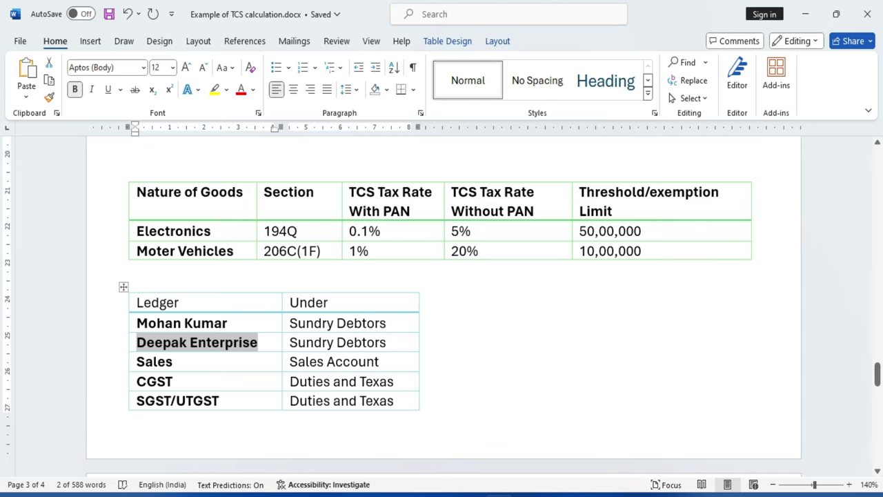
key("alt+Tab")
key("Return")
key("Return")
key("Return")
key("Return")
key("Return")
key("Return")
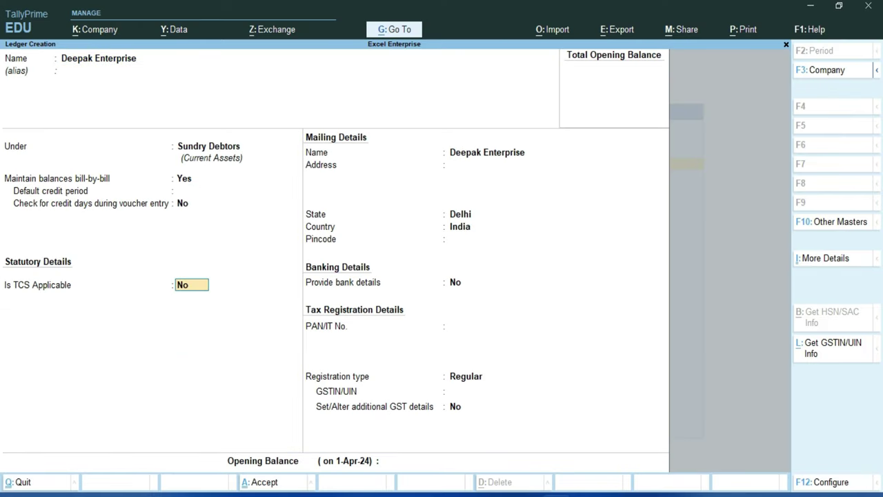
Make Deepak Enterprise TCS-applicable with buyer type Company - Resident.
type("y")
key("Return")
key("Down")
key("Down")
key("Down")
key("Down")
key("Down")
key("Down")
key("Down")
key("Down")
key("Down")
key("Down")
key("Down")
key("Down")
key("Down")
key("Up")
key("Up")
key("Down")
key("Down")
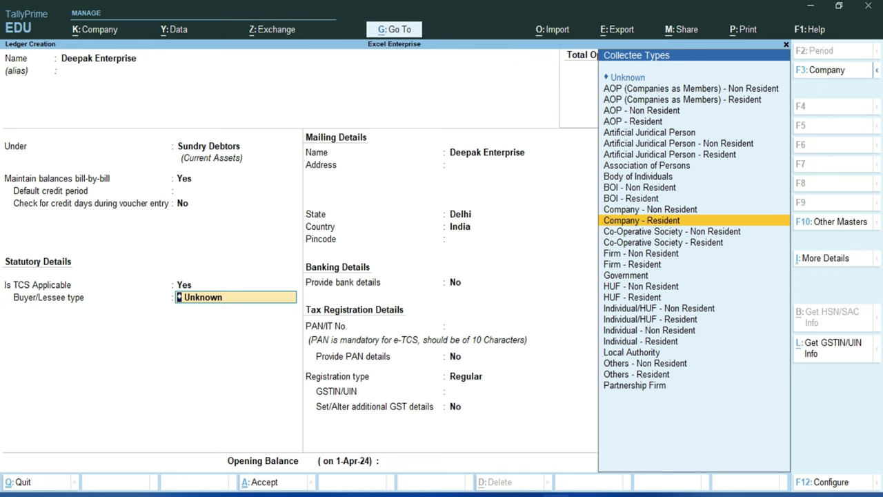
key("Return")
key("Return")
key("Return")
key("Return")
key("Return")
key("Return")
Enter the party's PAN and set Provide PAN details to Yes.
key("Return")
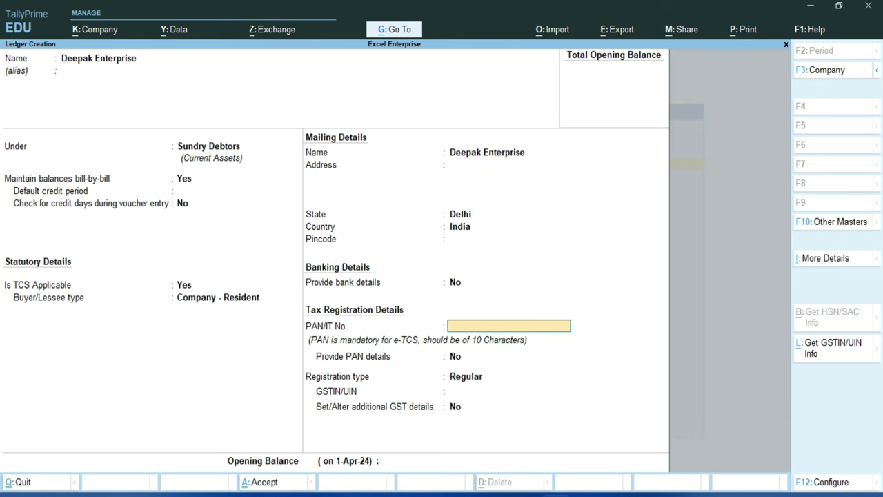
key("Return")
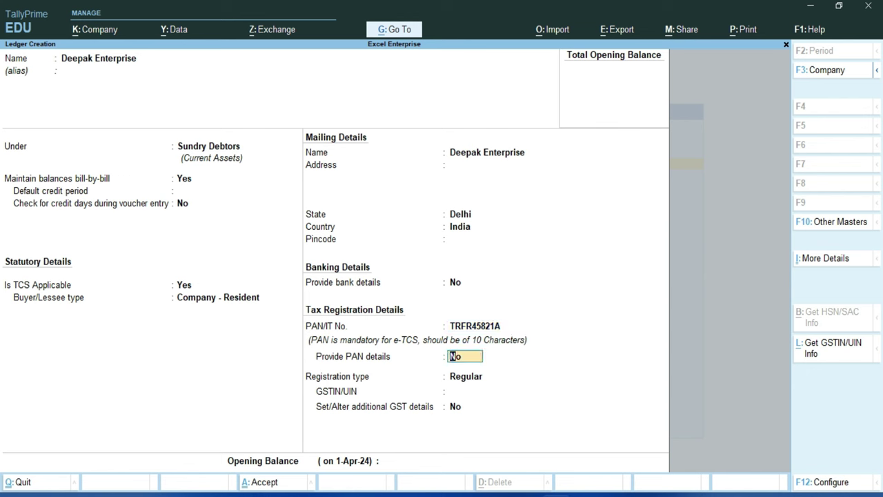
key("y")
key("Return")
key("Return")
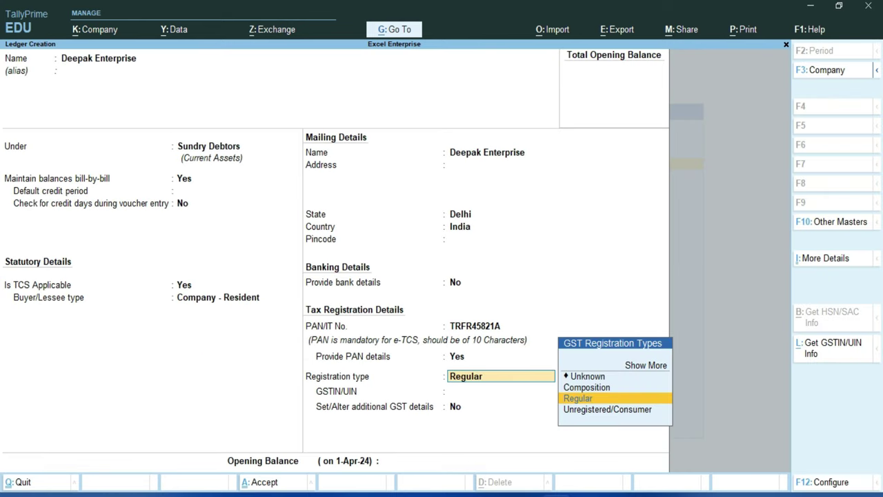
Keep Regular GST registration, paste the GSTIN, and save the Deepak Enterprise ledger.
key("Return")
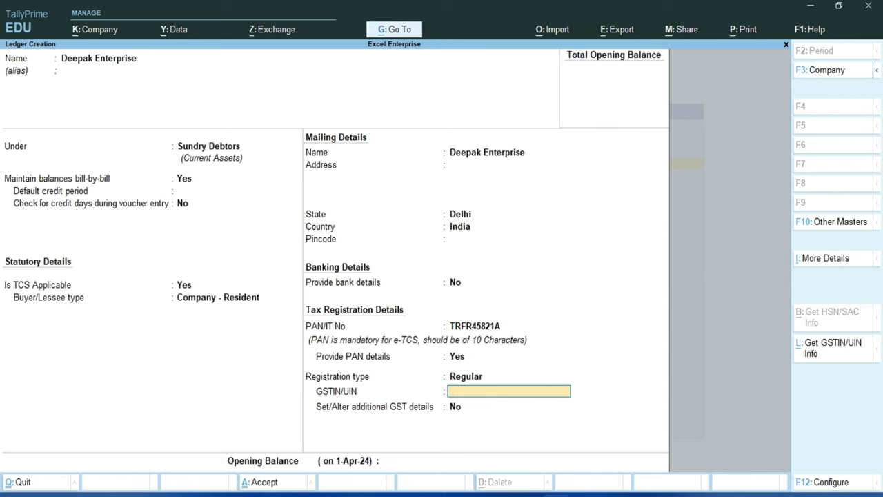
key("ctrl+alt+v")
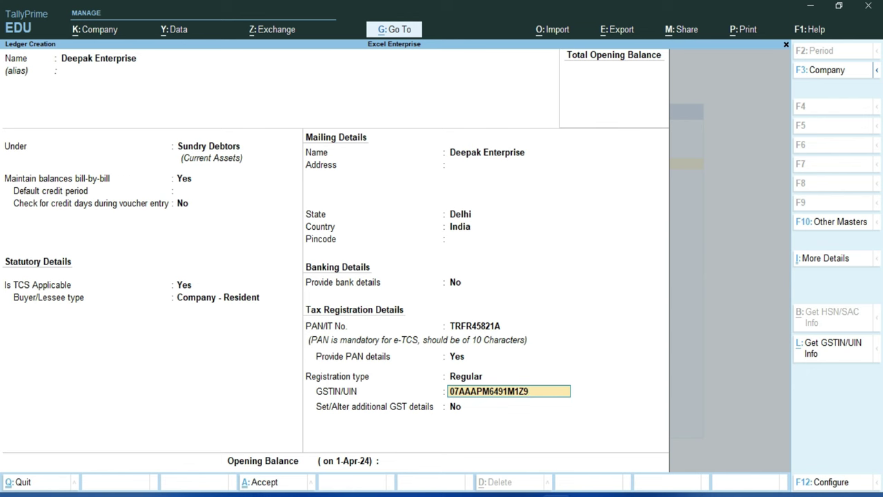
key("Return")
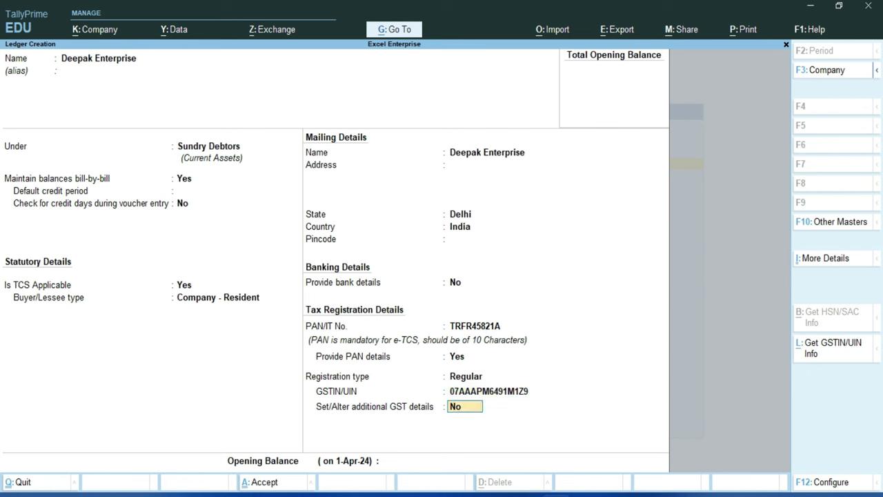
key("Return")
key("Return")
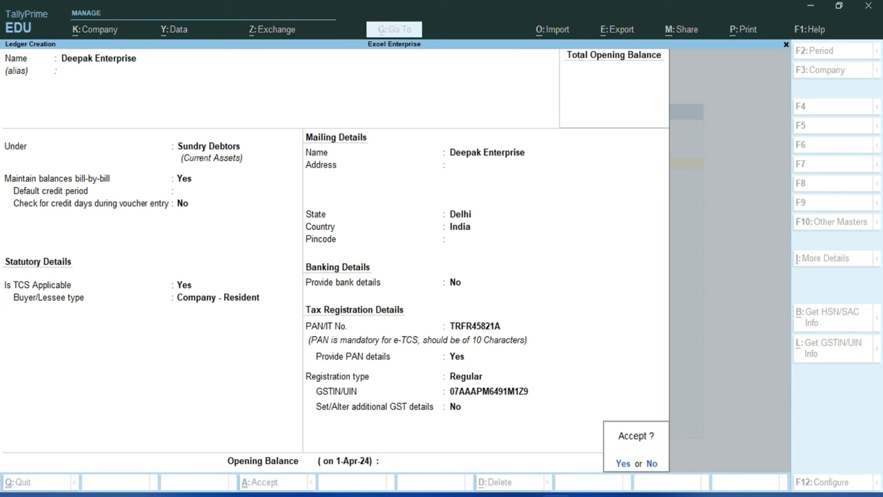
key("Return")
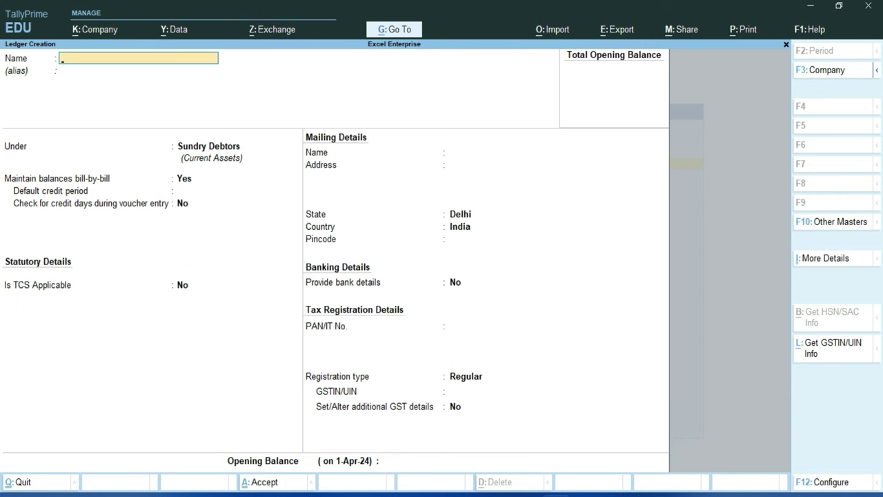
Pick the next ledger name, Sales, from the Word reference table.
key("alt+Tab")
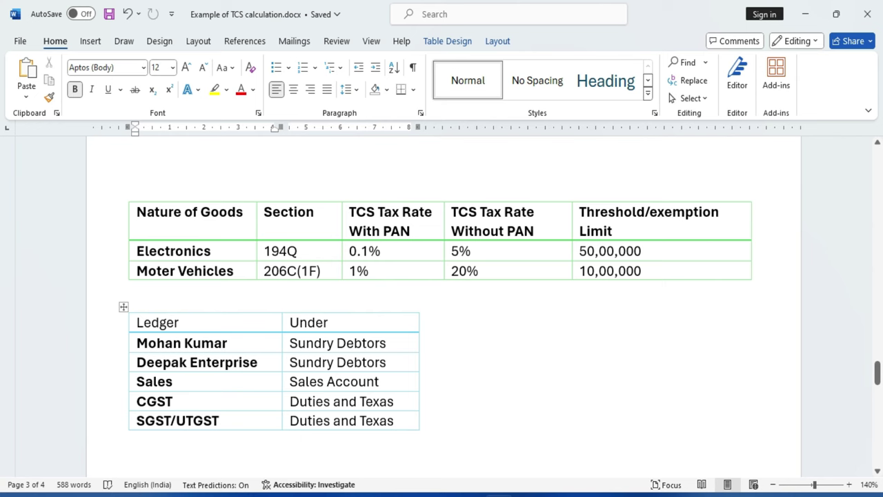
double_click(156, 381)
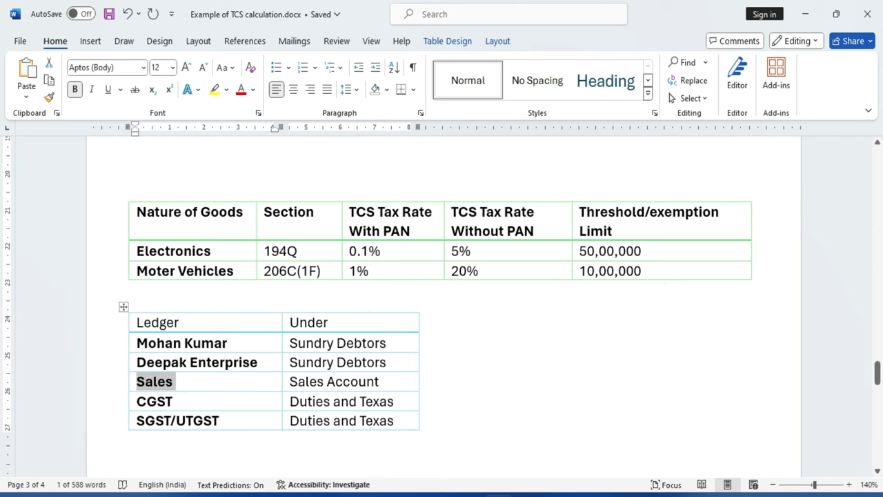
key("alt+Tab")
Create ledger Sales under Sales Accounts with GST Applicable for Goods and default rate details.
type("Sa")
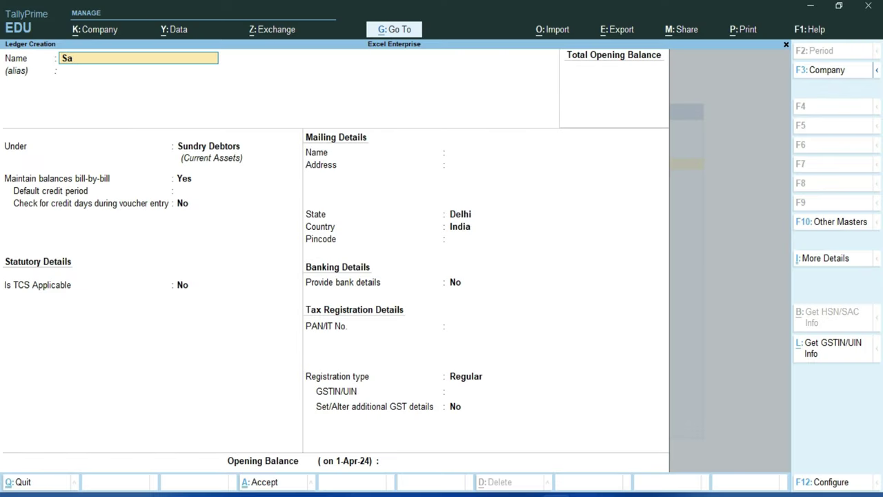
type("les")
key("Return")
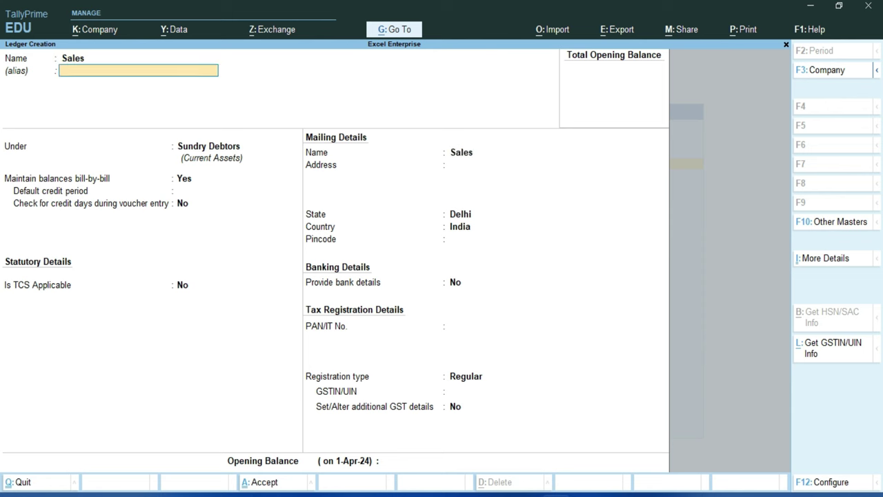
key("Return")
type("S")
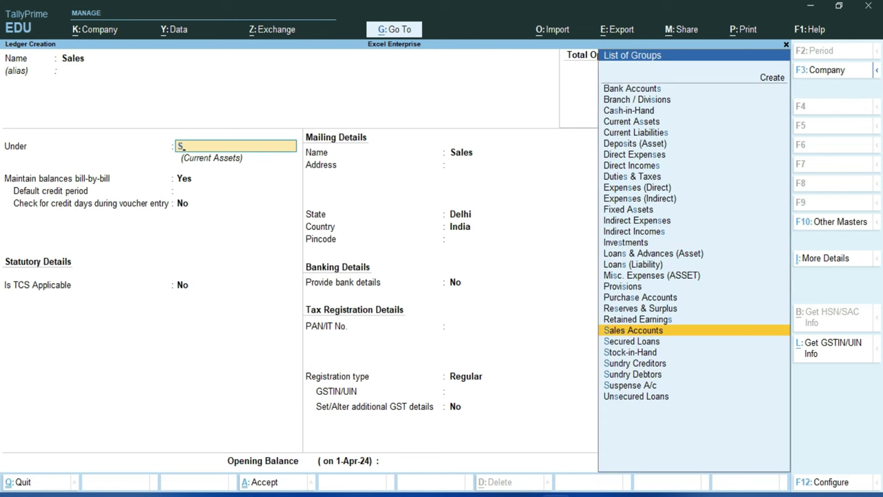
key("Return")
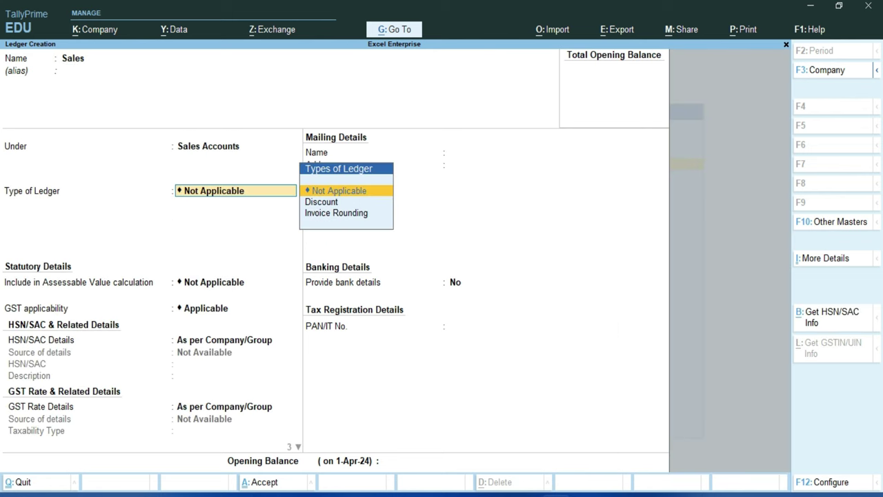
key("Return")
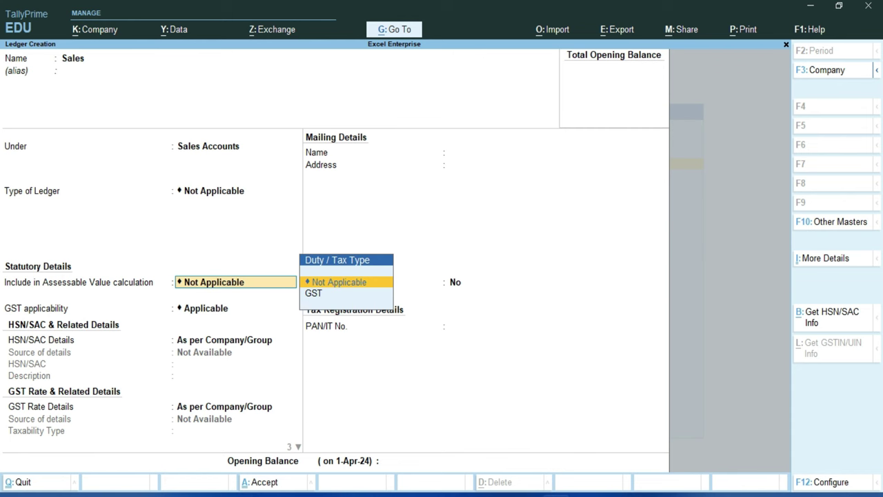
key("Return")
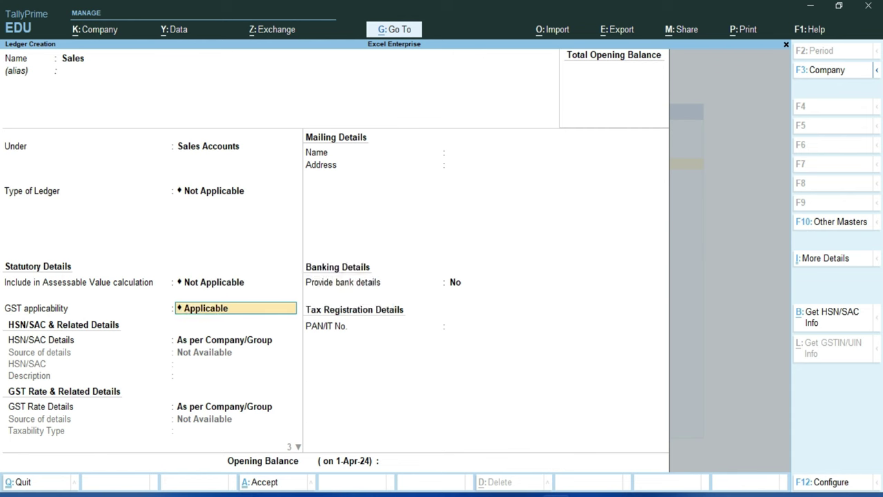
key("Return")
key("Return")
key("Return")
key("Up")
key("Return")
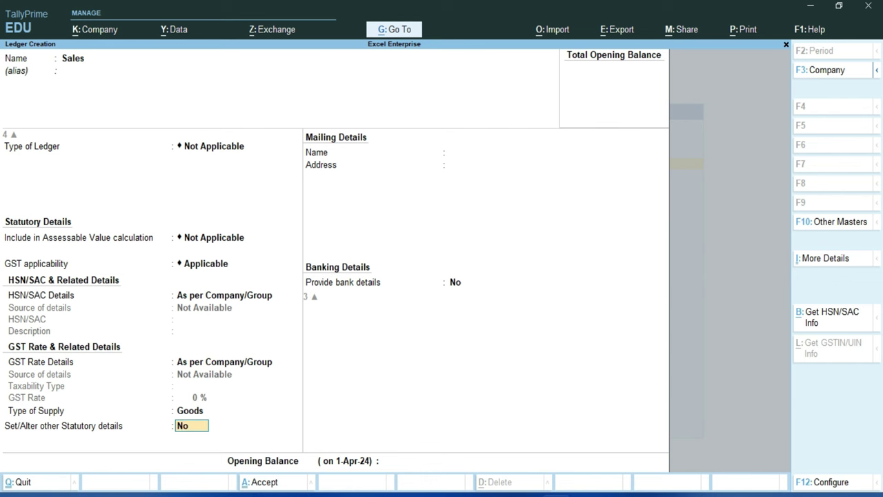
Enable other statutory details and set Is TCS Applicable to Applicable.
type("y")
key("Return")
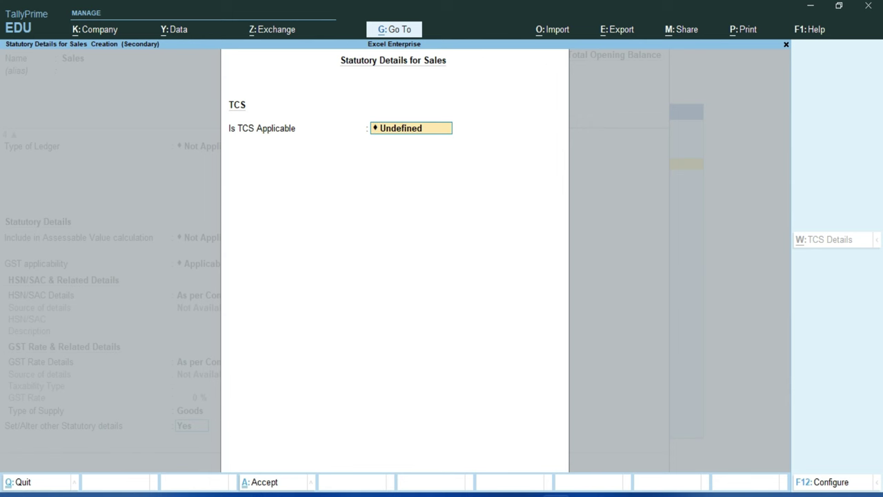
key("space")
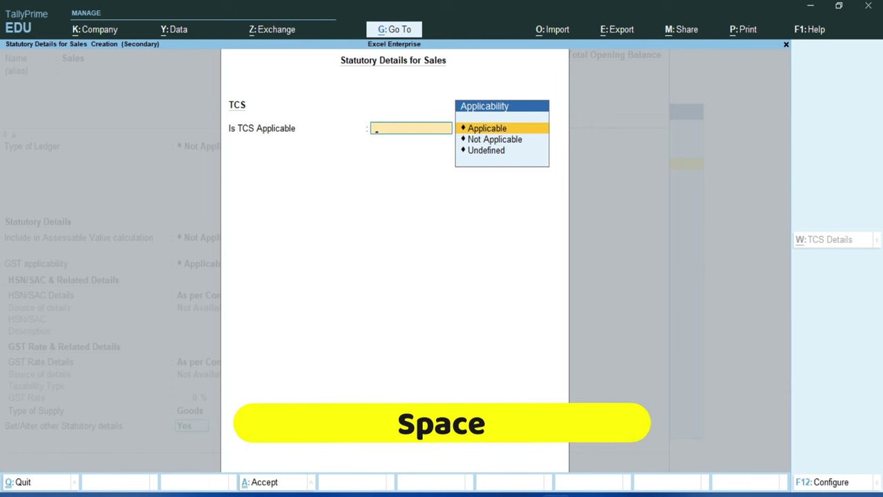
key("Return")
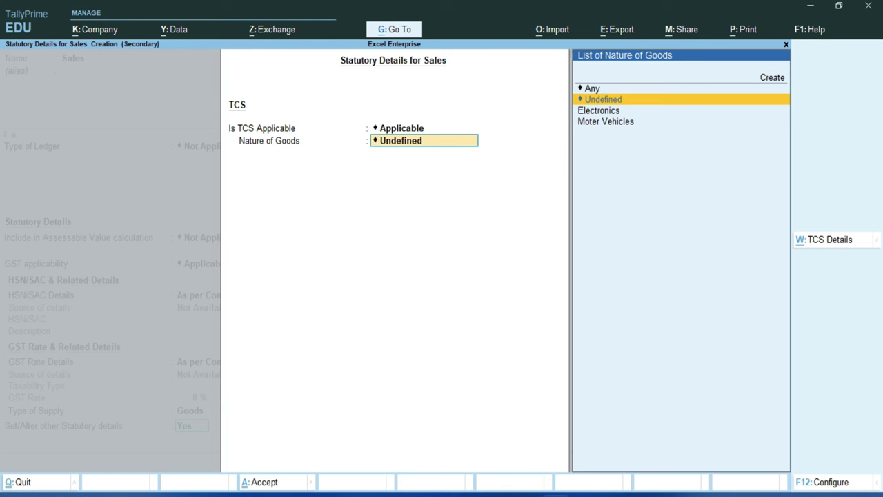
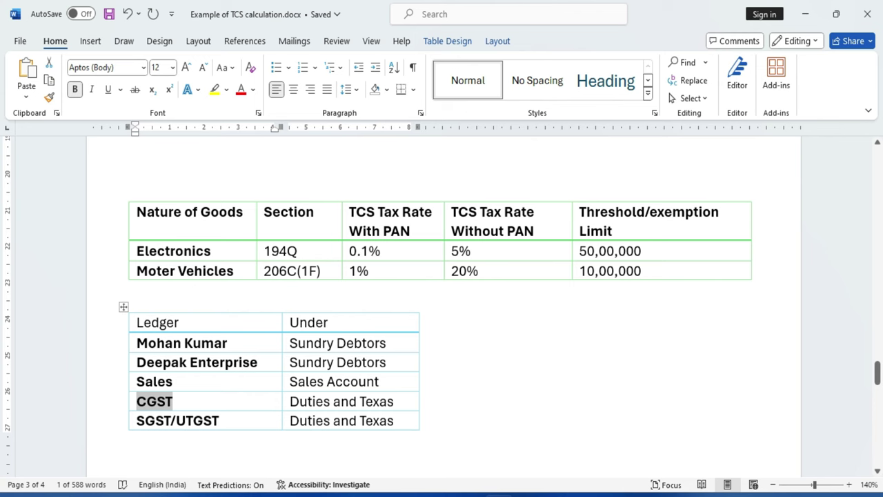
Place the CGST ledger under Duties & Taxes with GST as the type of duty.
key("alt+Tab")
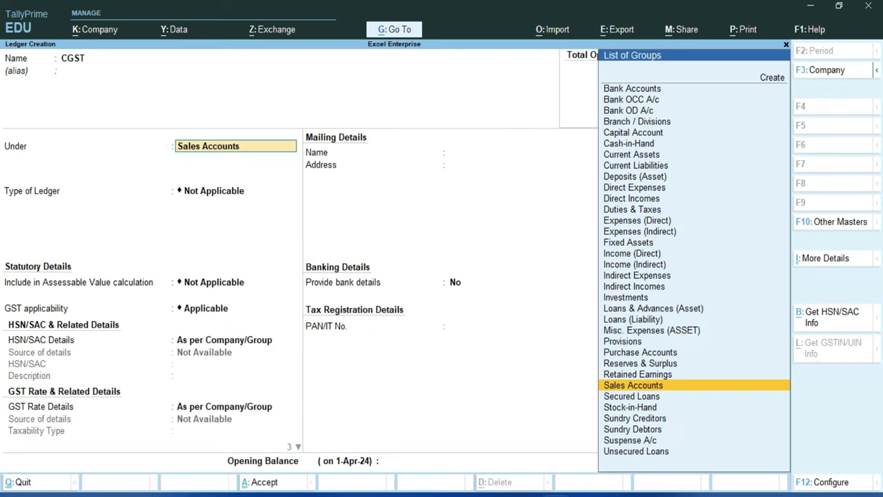
type("d")
key("Down")
key("Down")
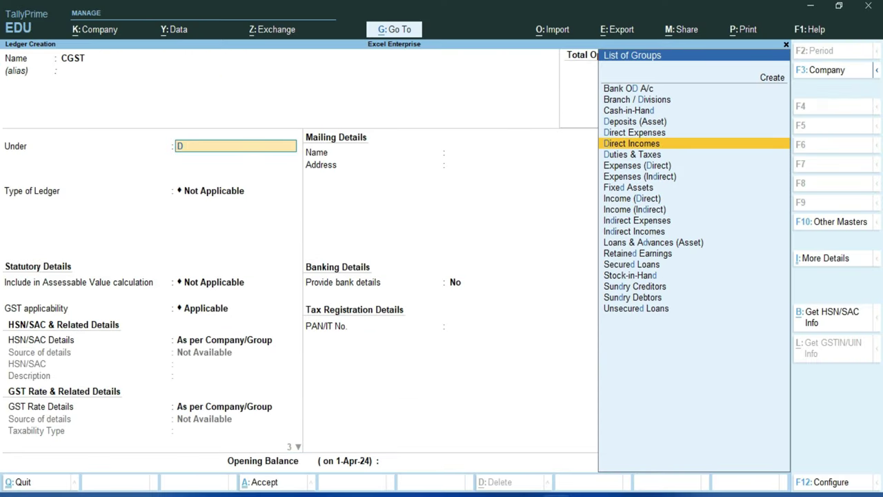
key("Down")
key("Return")
key("Up")
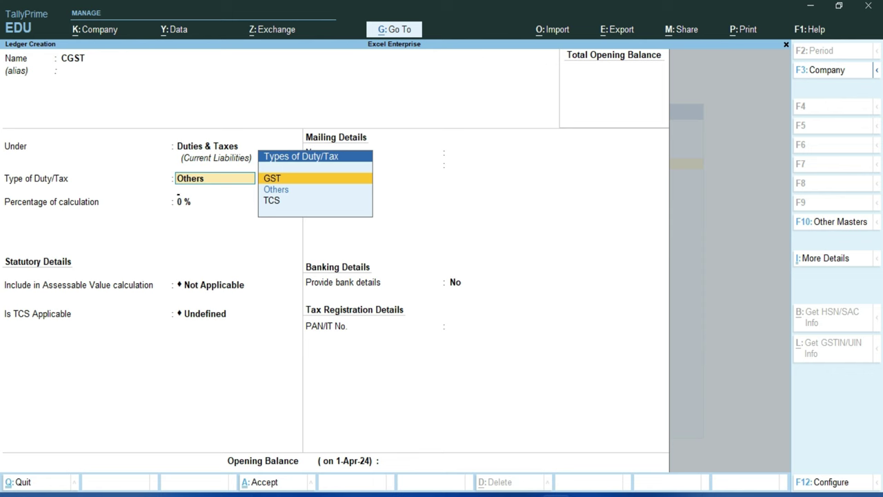
key("Return")
Set tax type CGST, keep 0% and Not Applicable rounding, and finish the ledger.
key("Down")
key("Down")
key("Up")
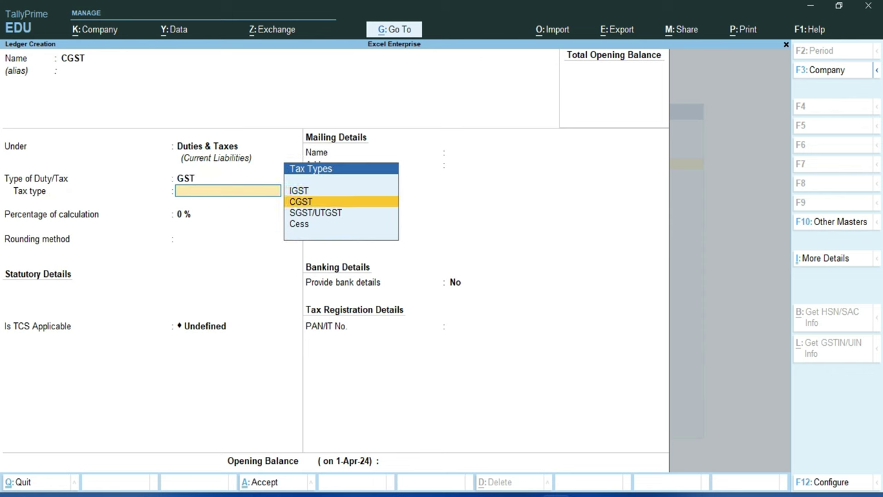
key("Return")
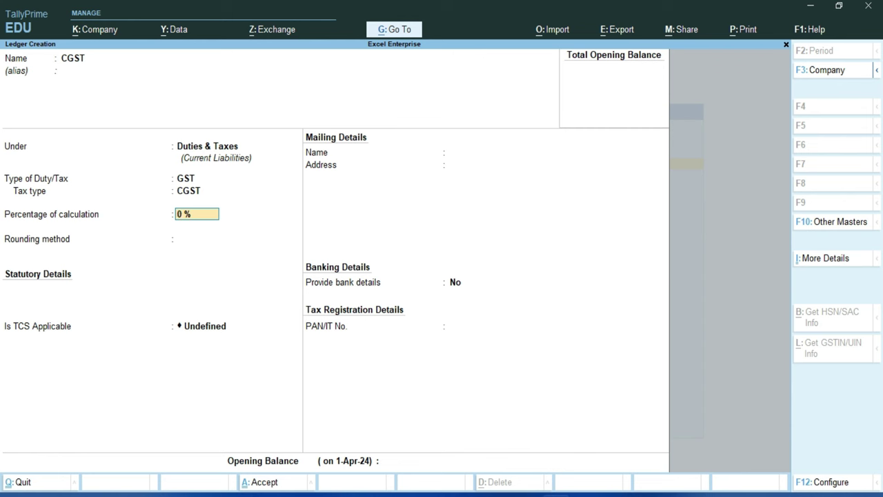
key("Return")
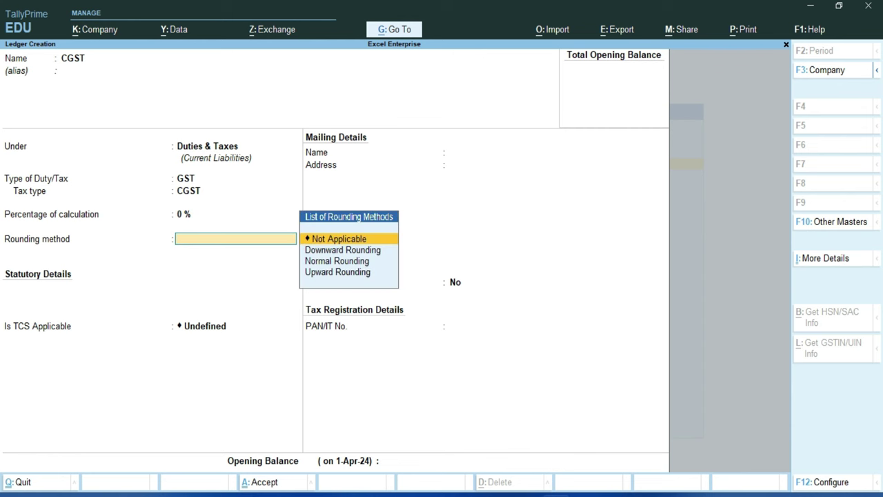
key("Return")
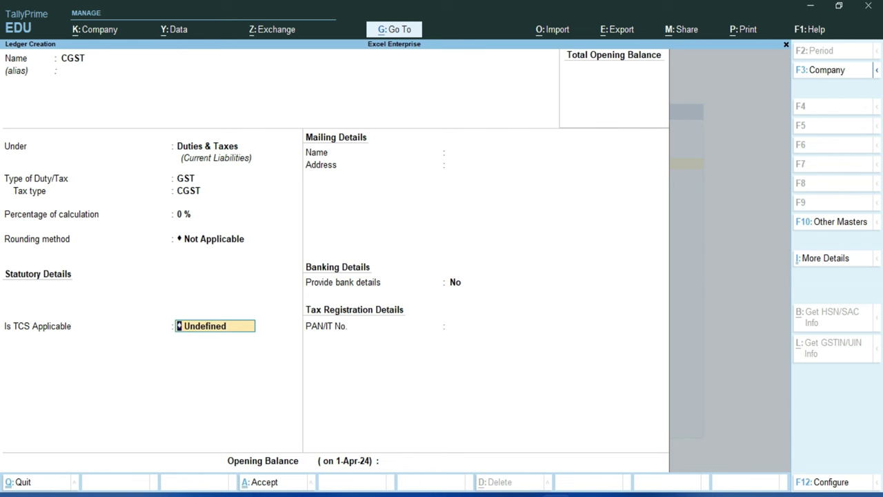
key("Return")
key("Return")
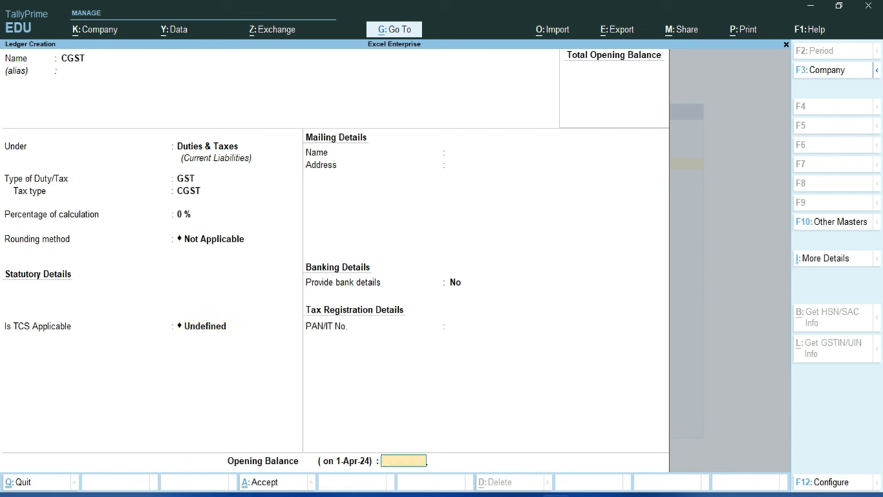
key("Return")
Take the next ledger name, SGST/UTGST, from the Word ledger table.
key("alt+Tab")
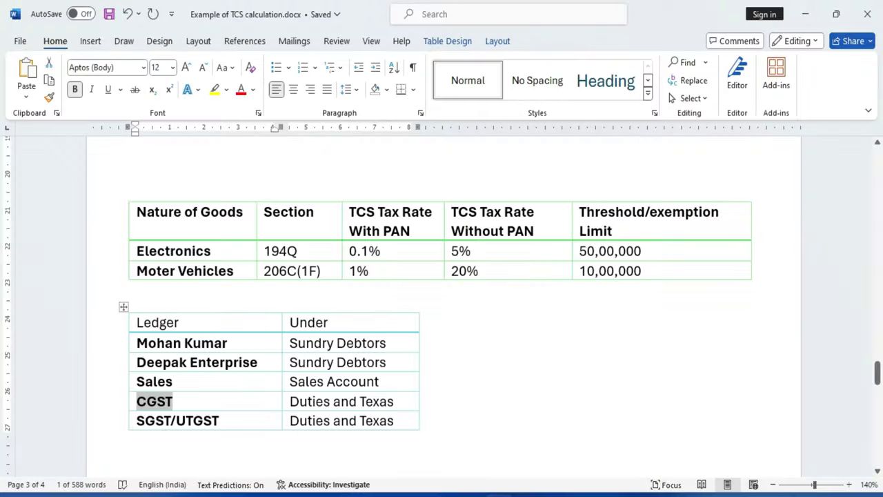
double_click(177, 420)
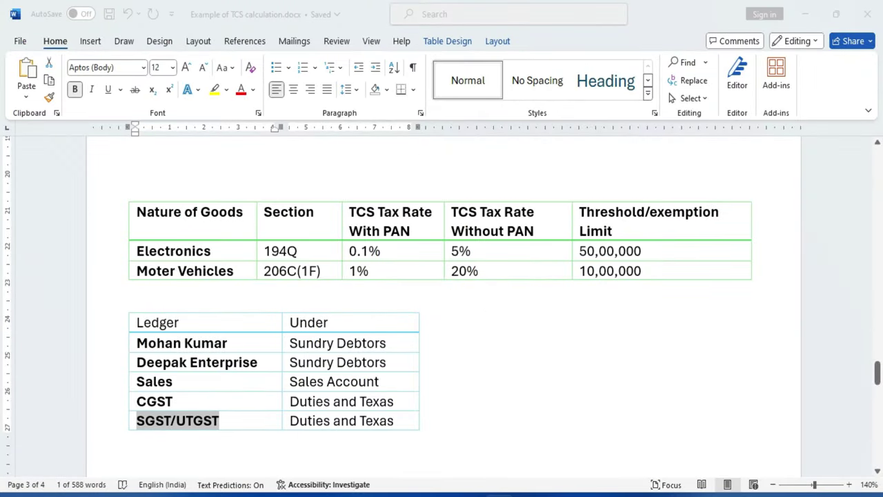
key("alt+Tab")
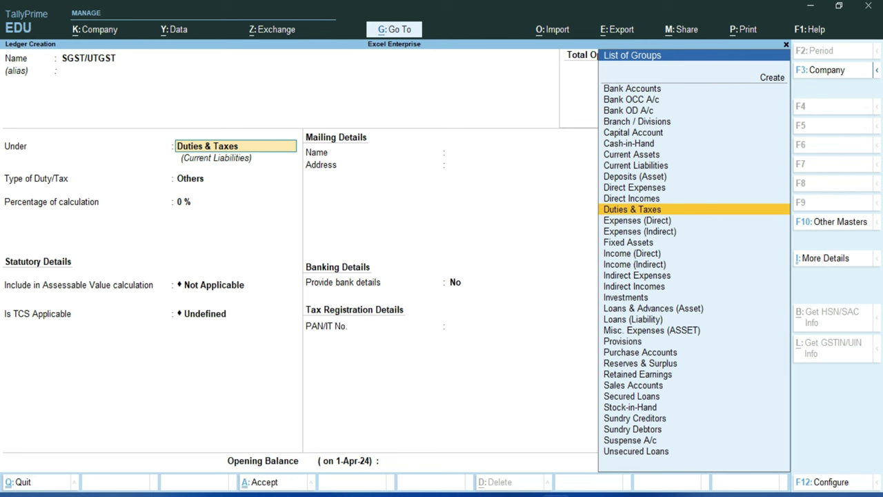
Save SGST/UTGST under Duties & Taxes as a GST duty with tax type SGST/UTGST.
key("Return")
key("Up")
key("Return")
key("Down")
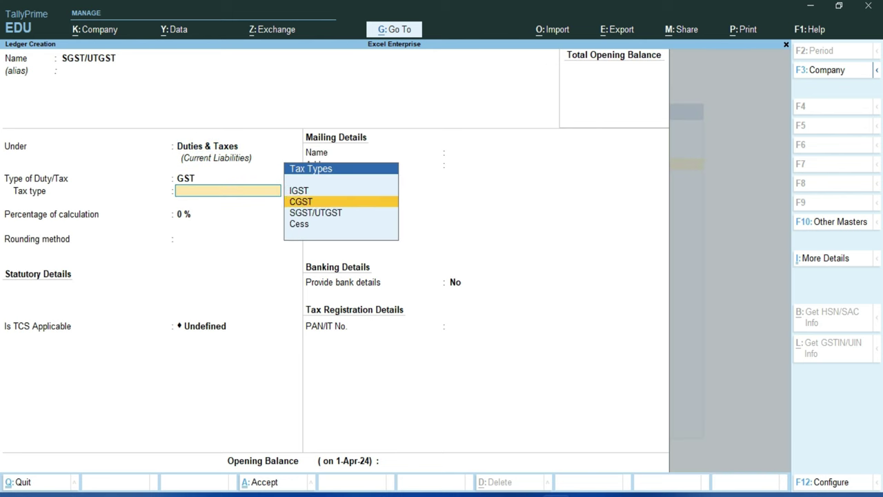
key("Down")
key("Return")
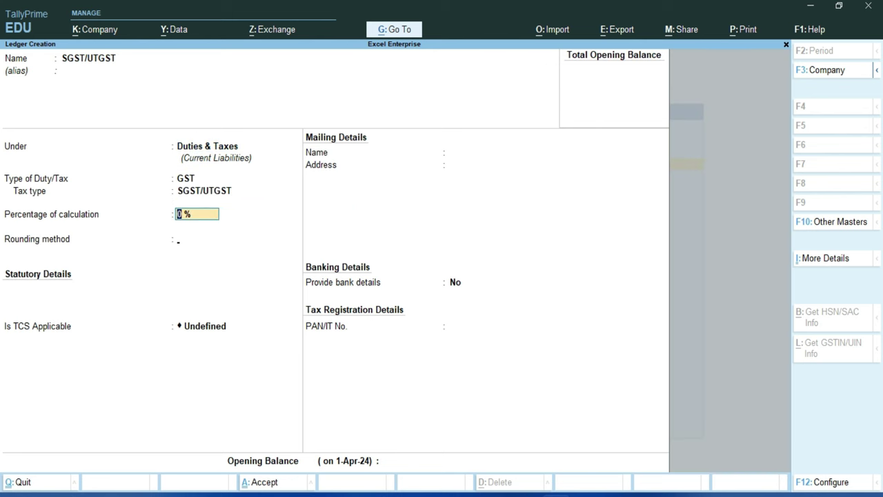
key("Return")
key("Return")
key("Return")
key("Return")
key("Return")
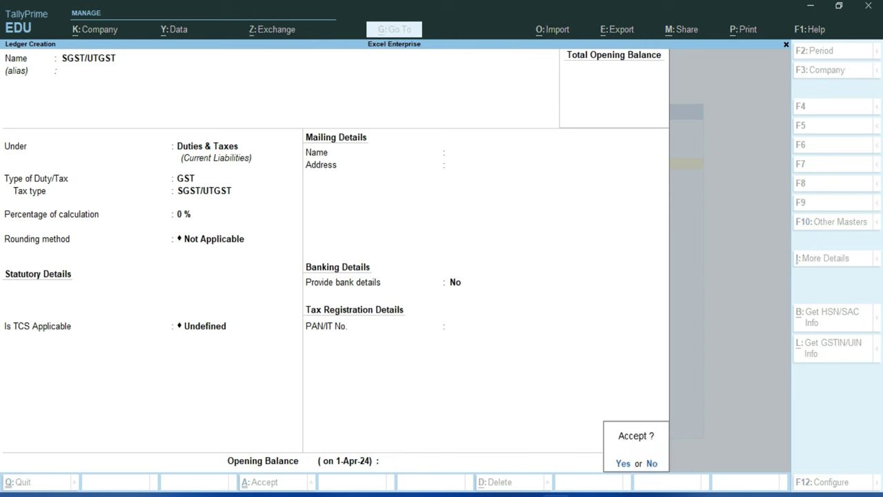
key("Return")
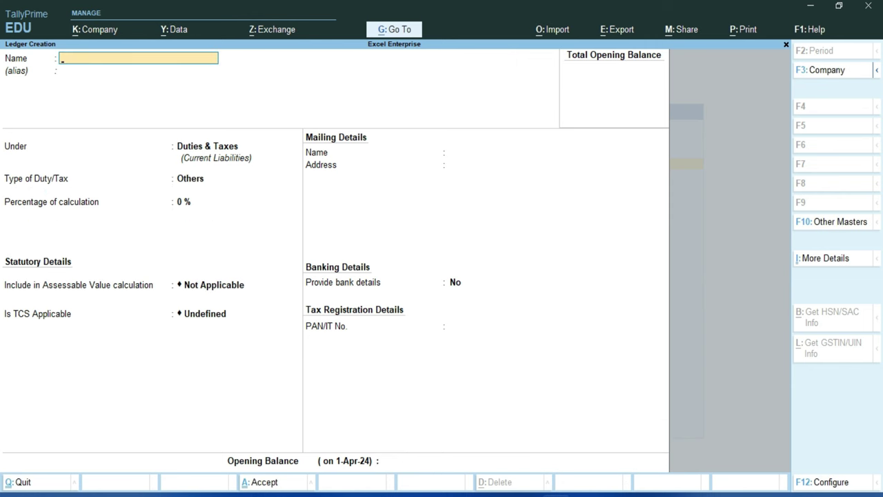
key("alt+Tab")
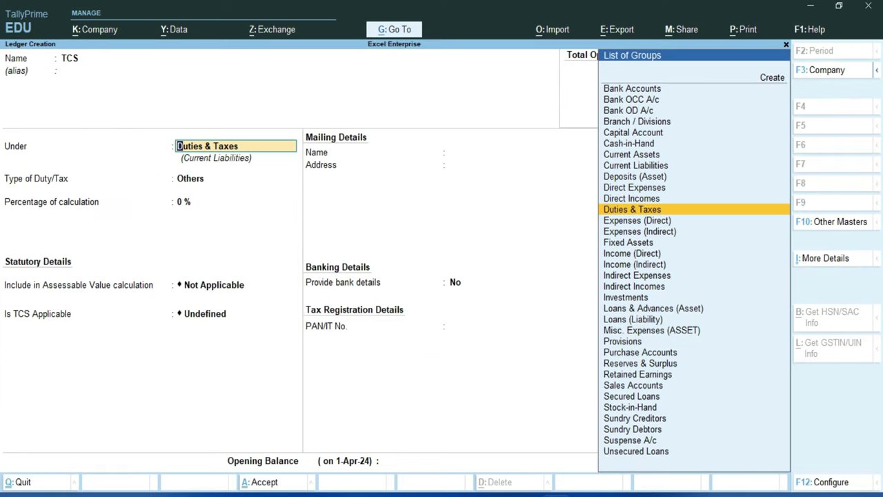
Save the TCS ledger under Duties & Taxes with duty type TCS and nature of goods Any, then exit.
key("Return")
key("Down")
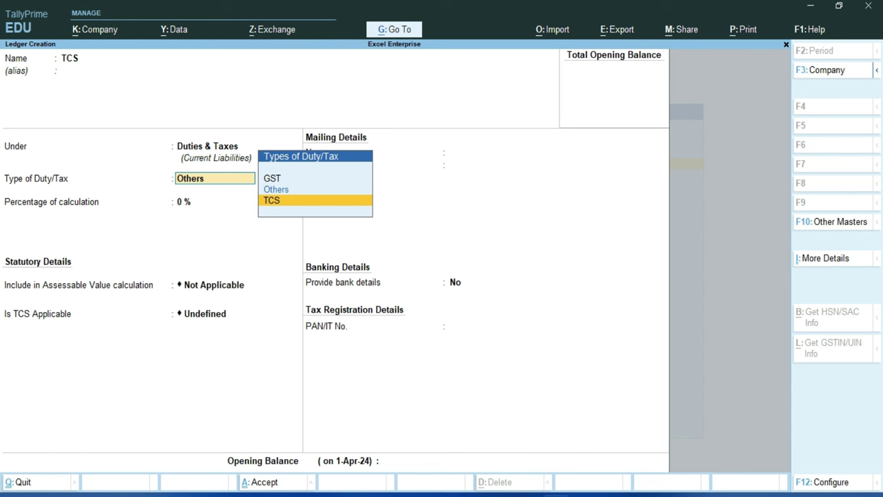
key("Return")
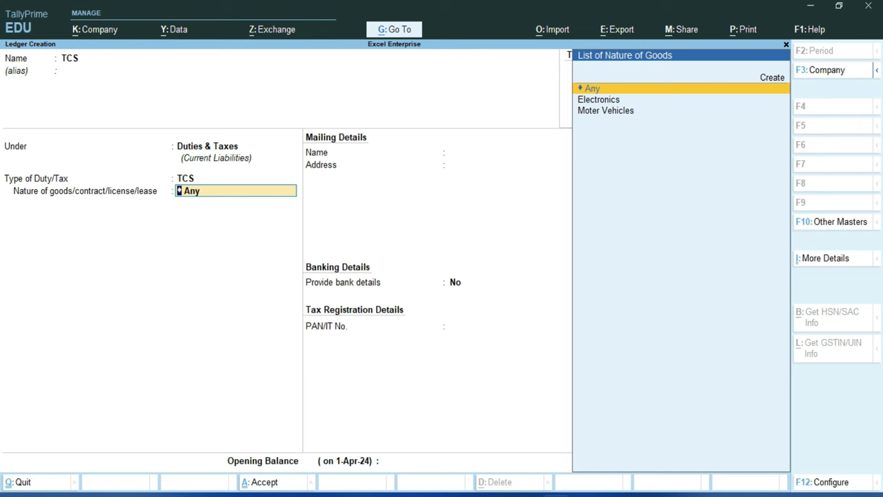
key("Return")
key("Return")
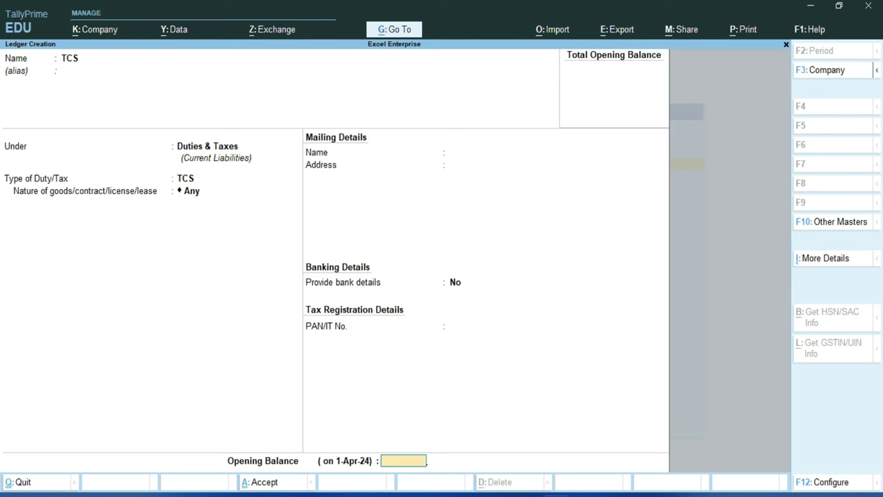
key("Return")
key("Return")
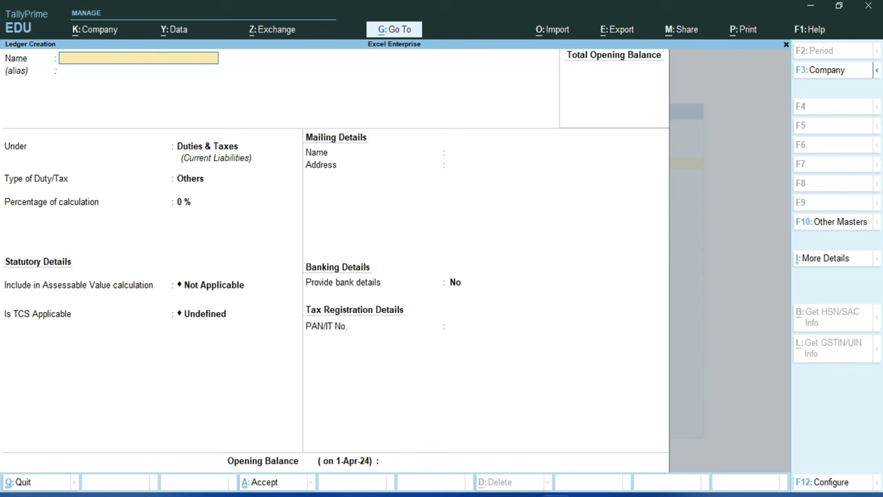
key("Escape")
Quit ledger creation and begin Stock Item creation, finding Creta Car in the Word item table.
key("y")
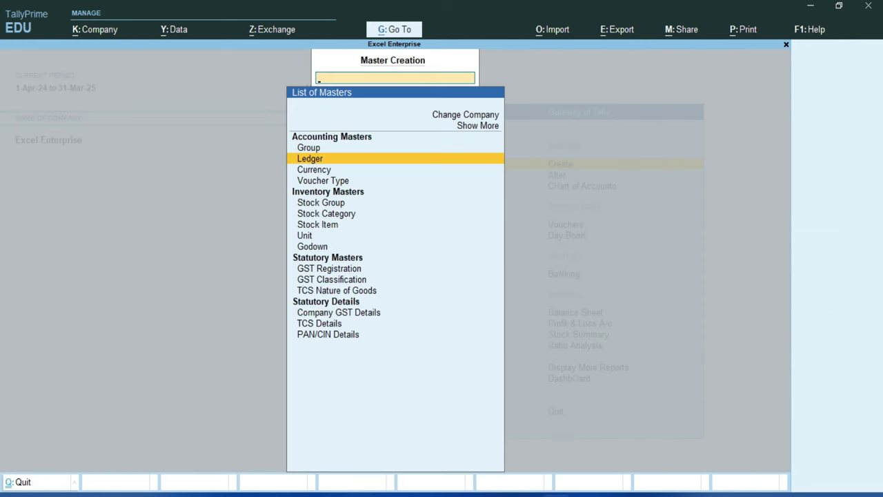
key("Down")
key("Down")
key("Down")
key("Down")
key("Down")
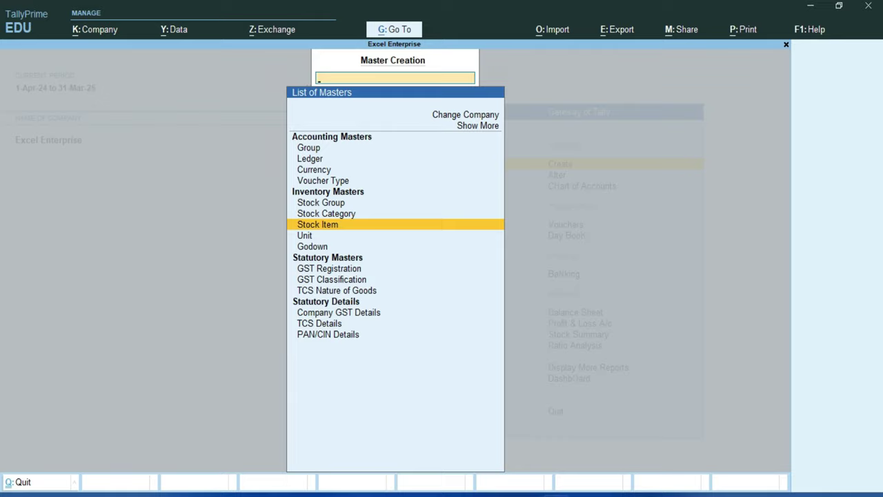
key("alt+Tab")
scroll(443, 276, "down", 3)
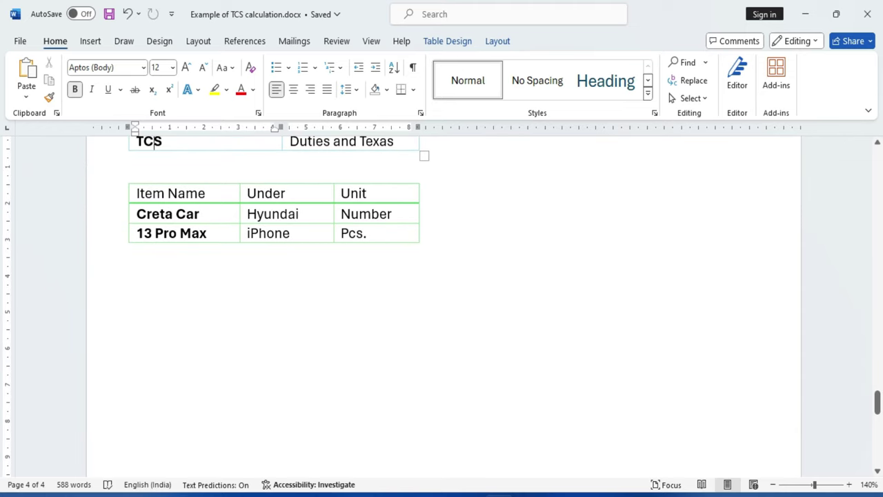
left_click_drag(136, 214, 200, 214)
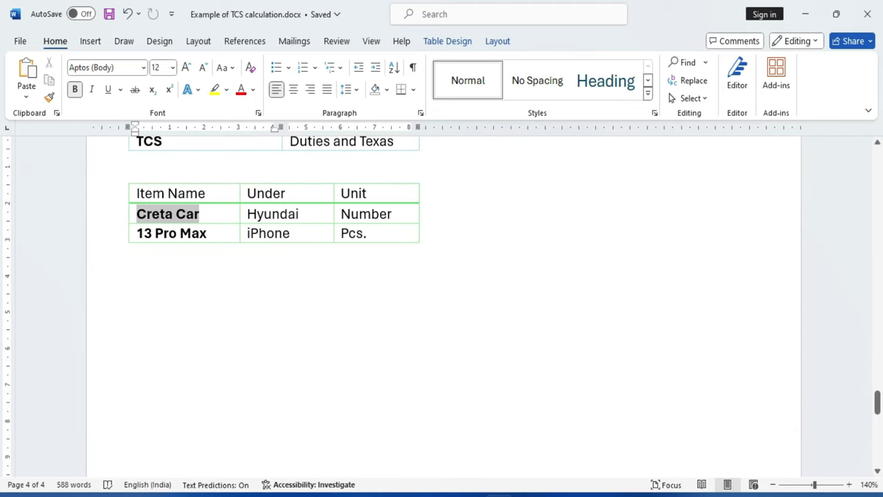
left_click(173, 252)
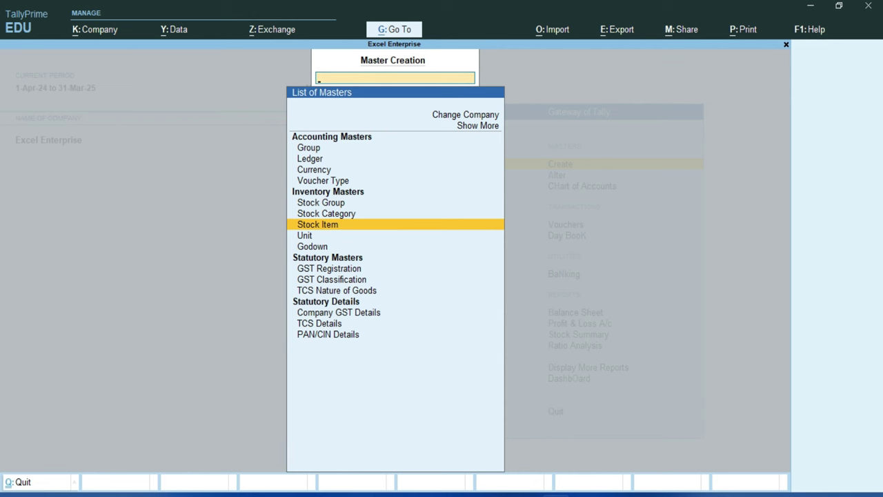
key("Return")
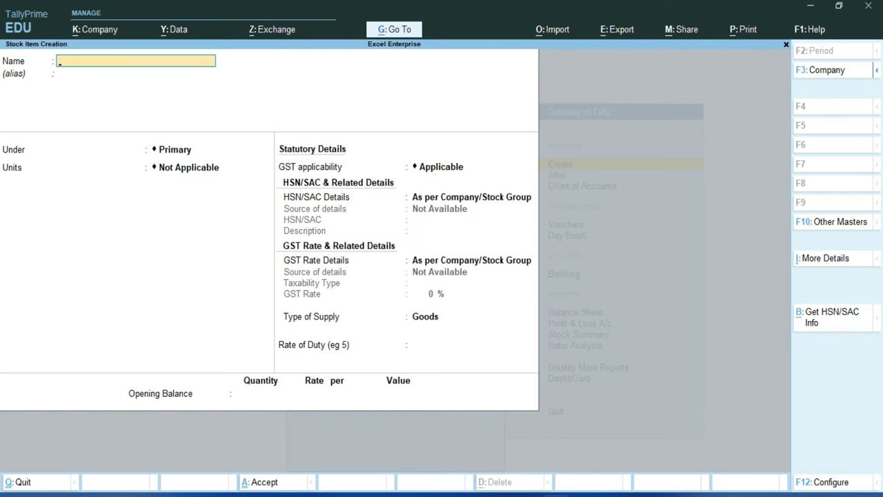
Name the stock item Creta Car and start a new stock group, checking the name Hyundai in Word.
type("Creta Car")
key("Return")
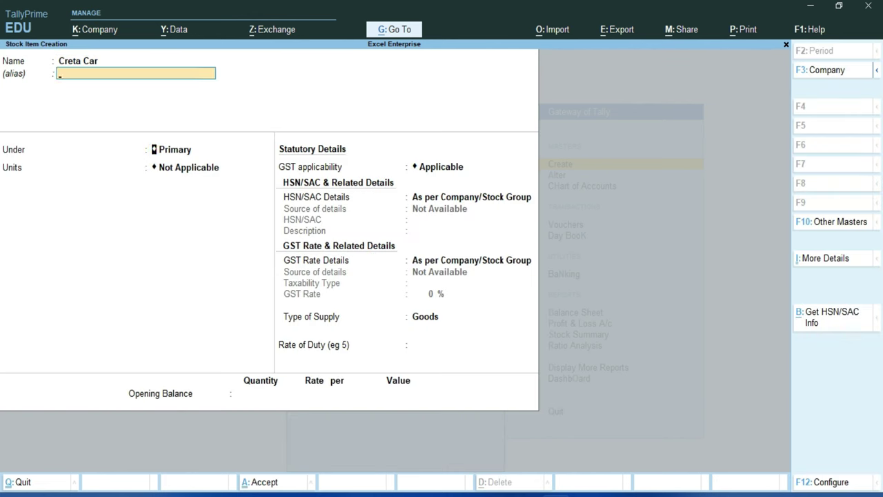
key("Return")
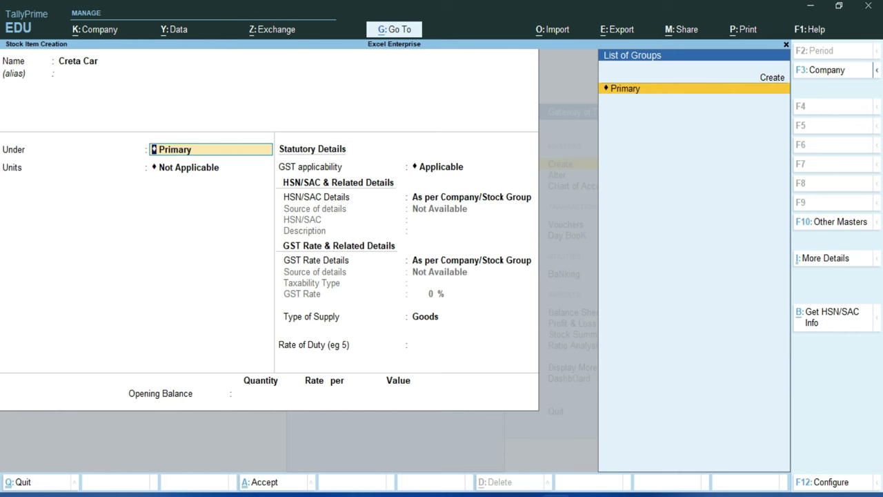
key("Up")
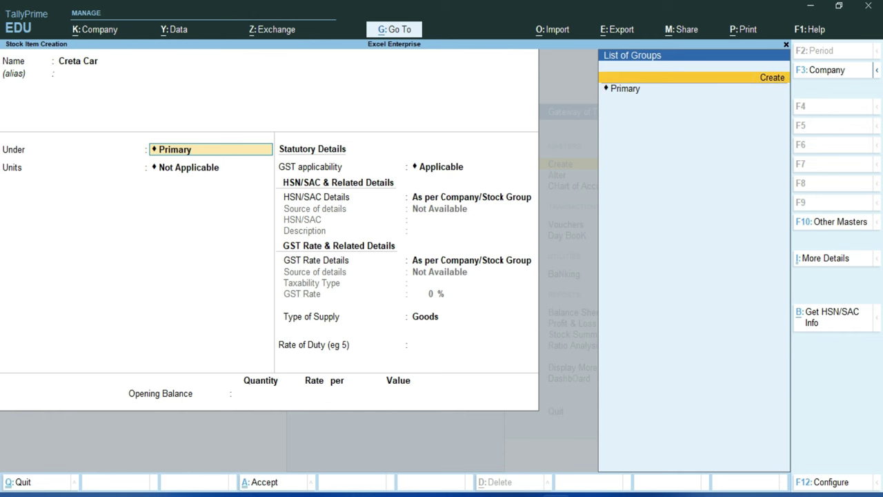
key("Return")
key("alt+Tab")
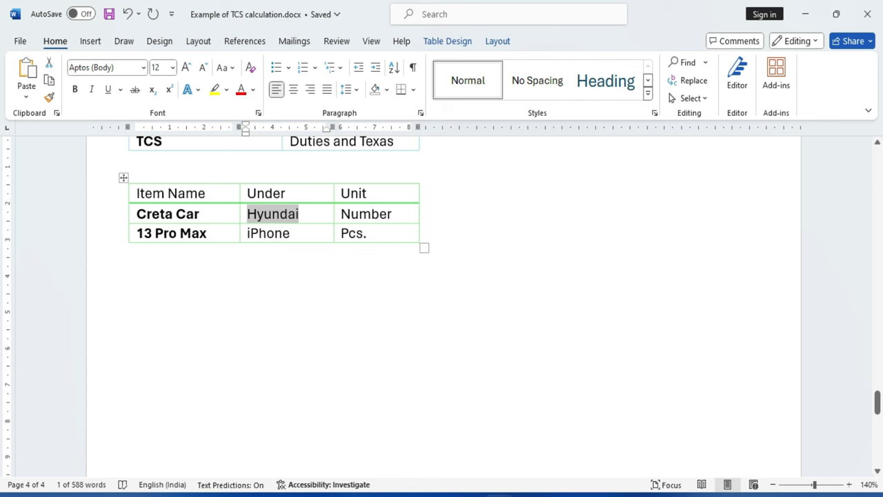
key("alt+Tab")
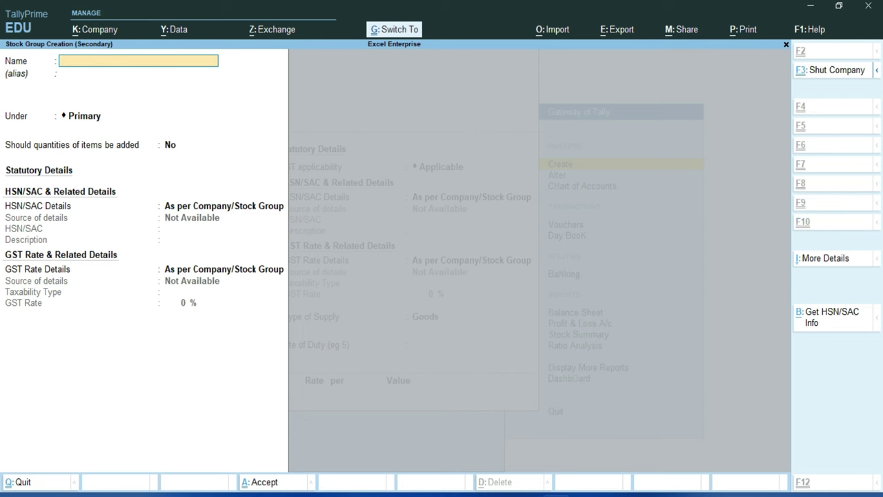
Name the group Hyundai under Primary, quantities added, with HSN 87032291 and description Car.
key("ctrl+alt+v")
key("Return")
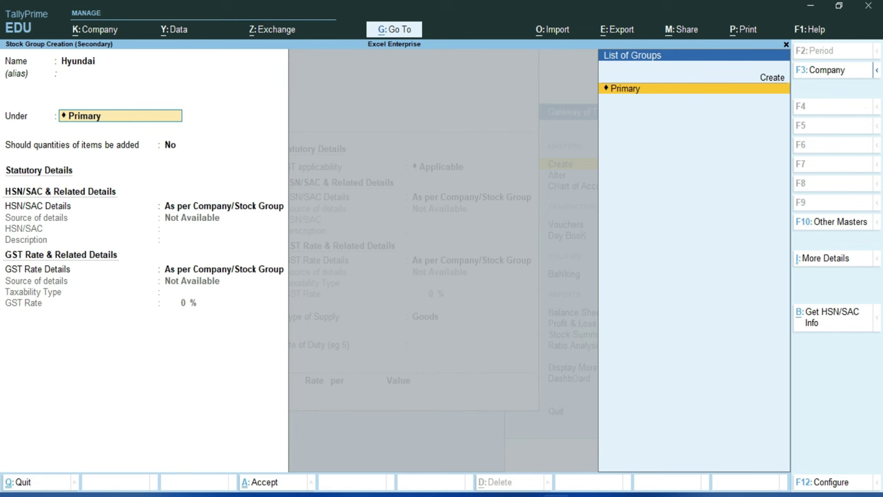
key("Return")
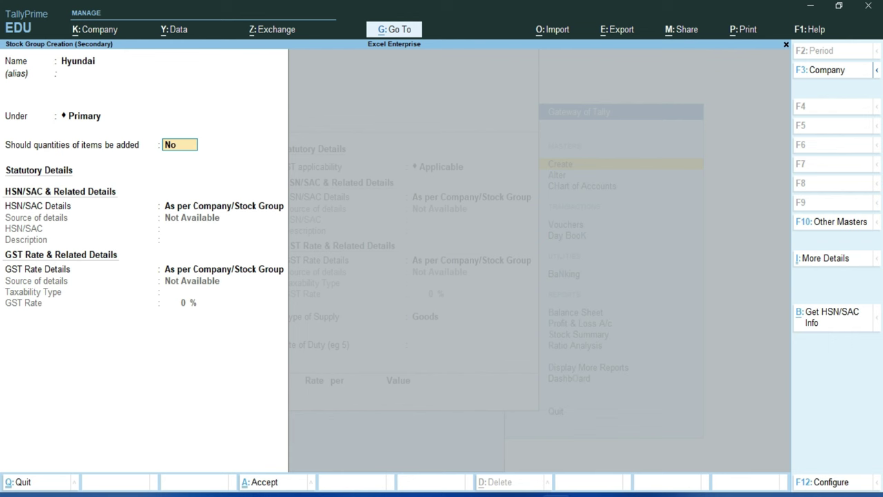
type("y")
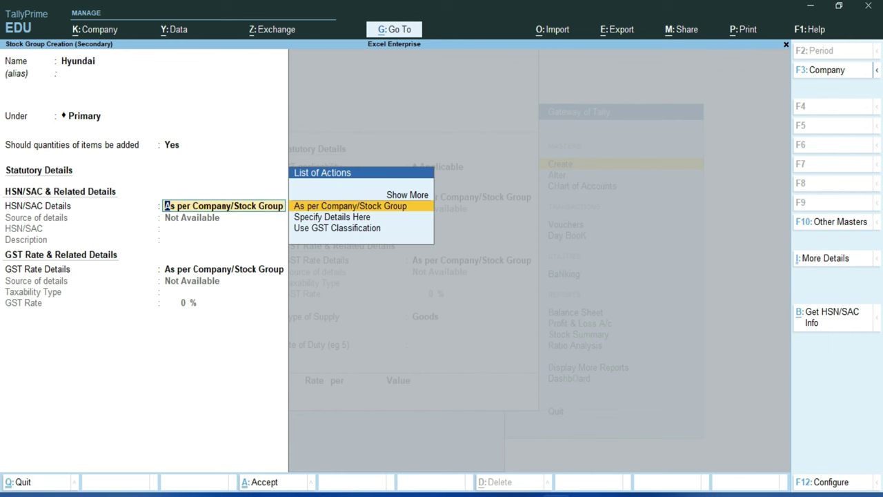
key("Down")
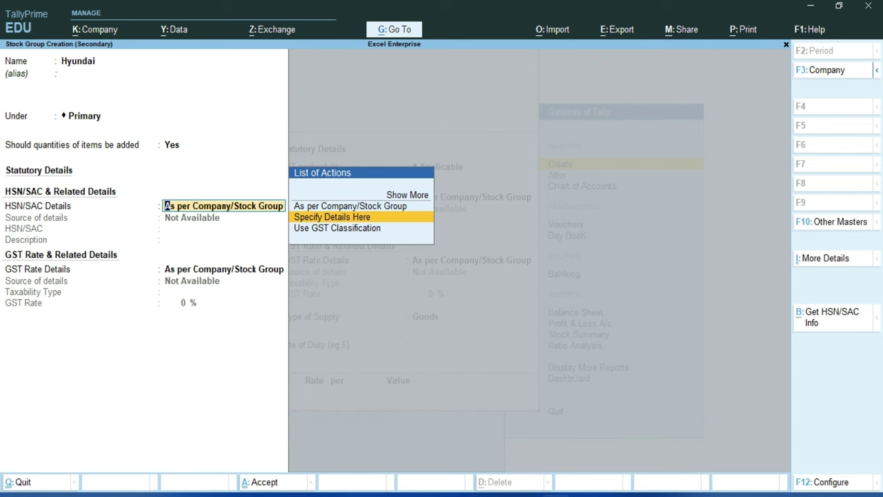
key("Return")
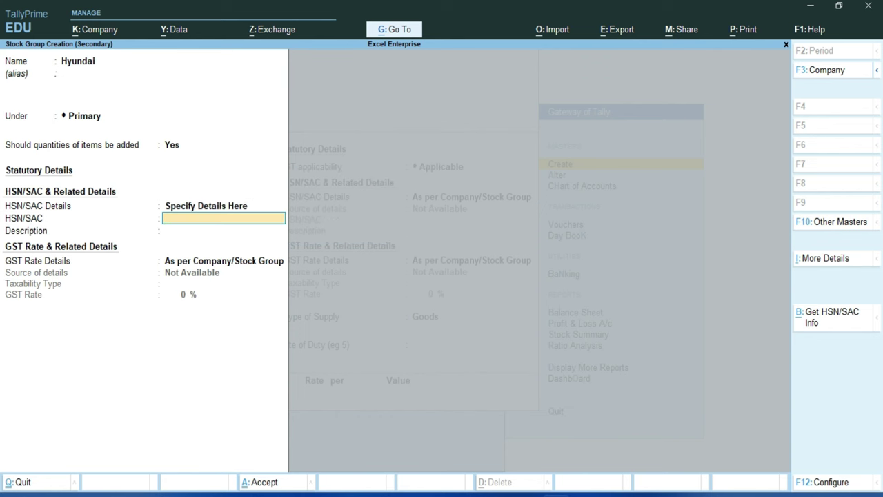
type("87032291")
key("Return")
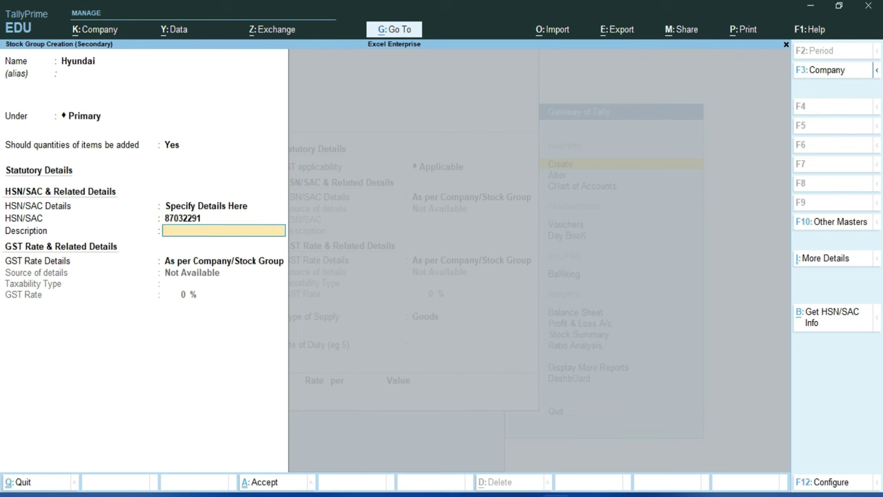
type("Car")
key("Return")
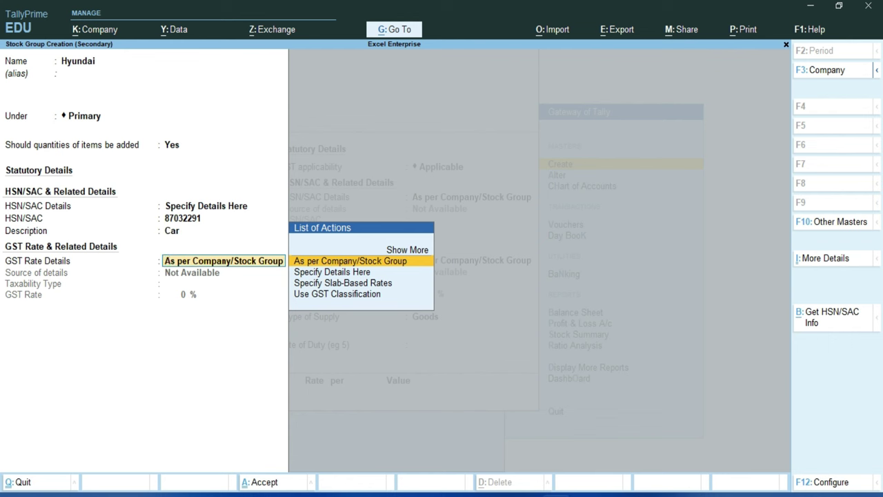
Give the Hyundai group Taxable GST at 28% and save it.
key("Down")
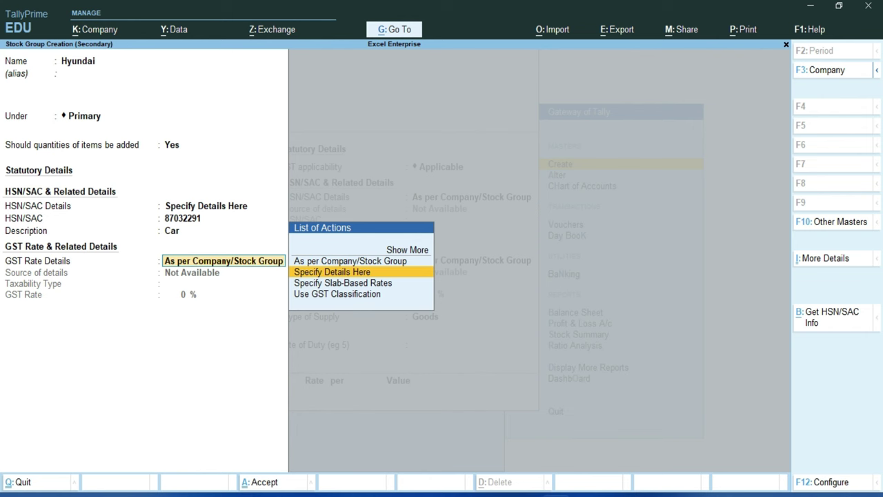
key("Return")
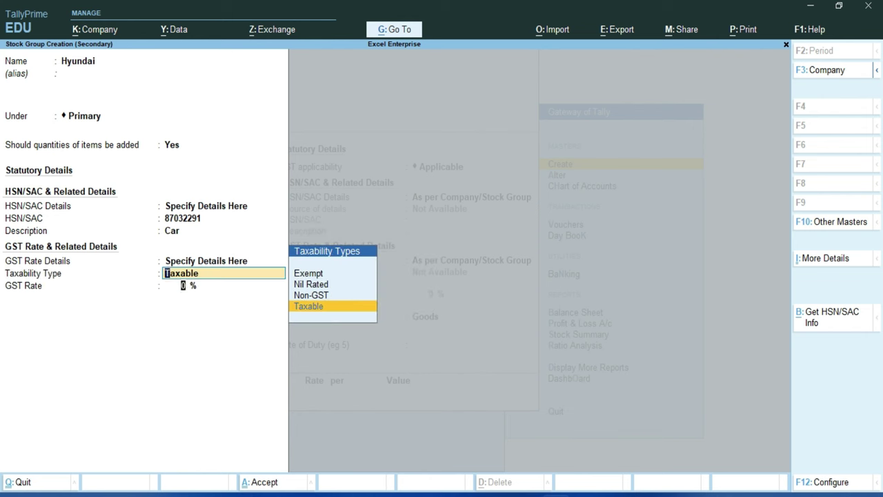
key("Return")
type("28")
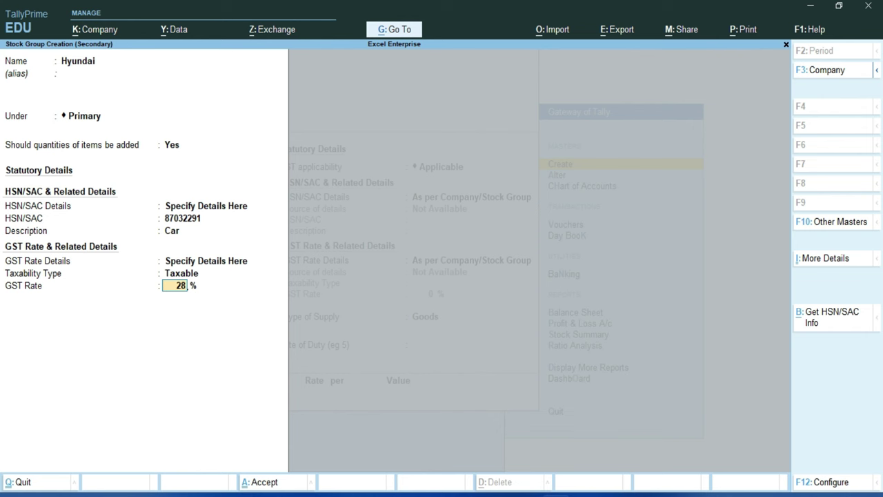
key("Return")
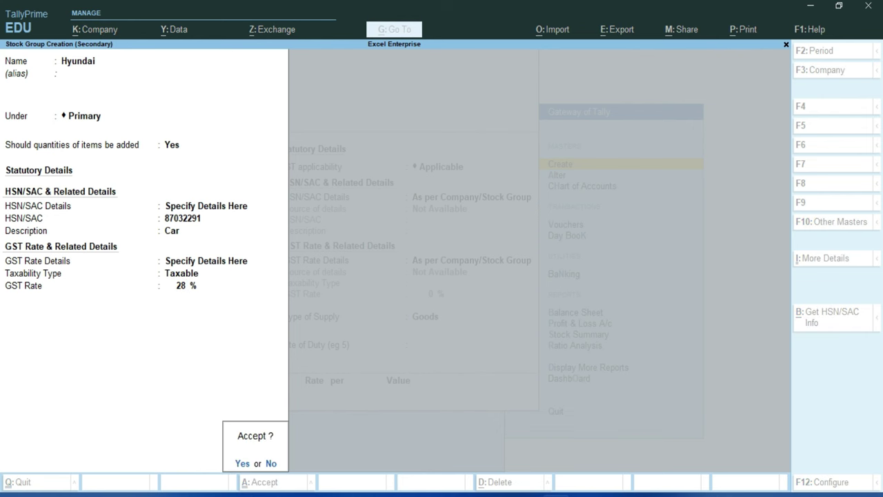
key("Return")
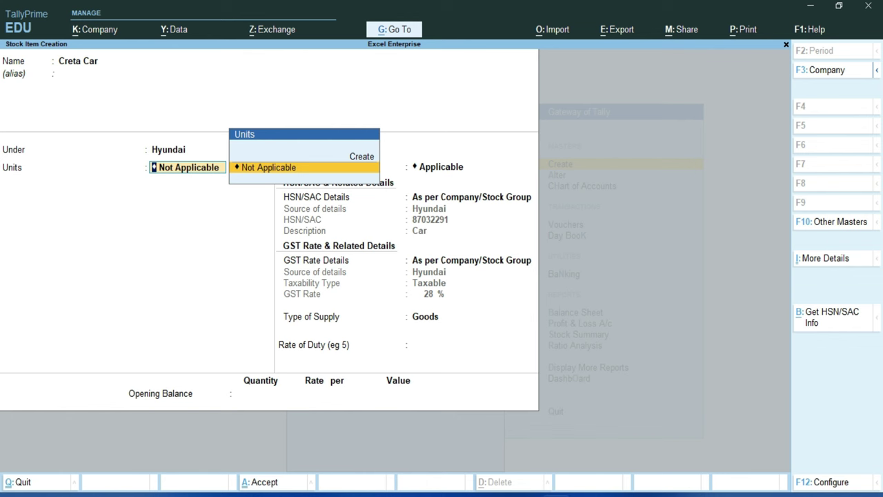
Create unit No. (Numbers, UQC NOS-NUMBERS) for Creta Car, keeping Hyundai's inherited HSN and GST.
key("Up")
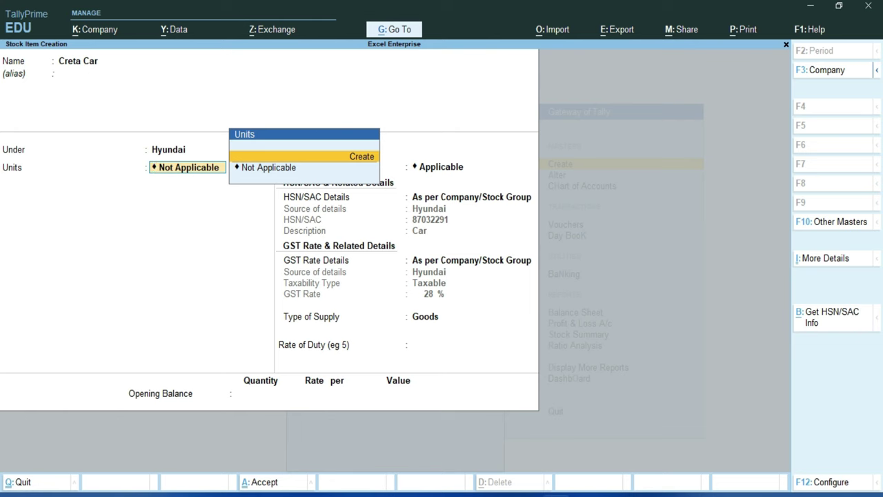
key("Return")
type("No.")
key("Return")
type("Num")
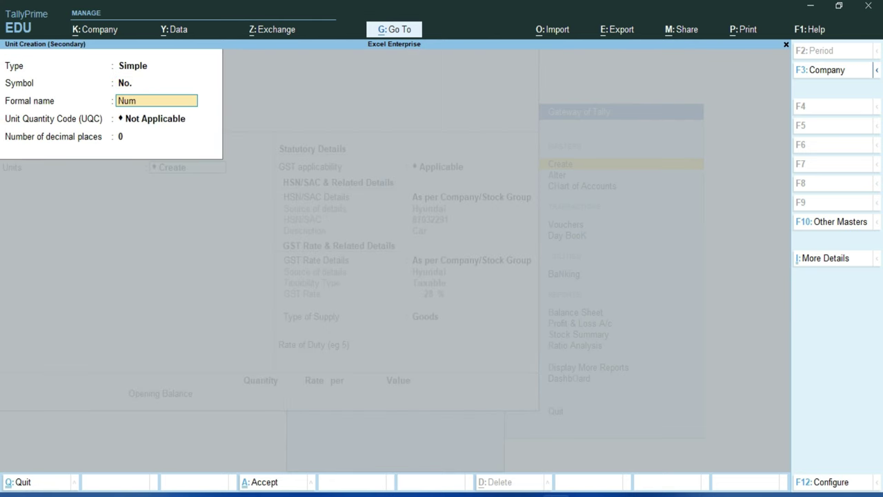
type("bers")
key("Return")
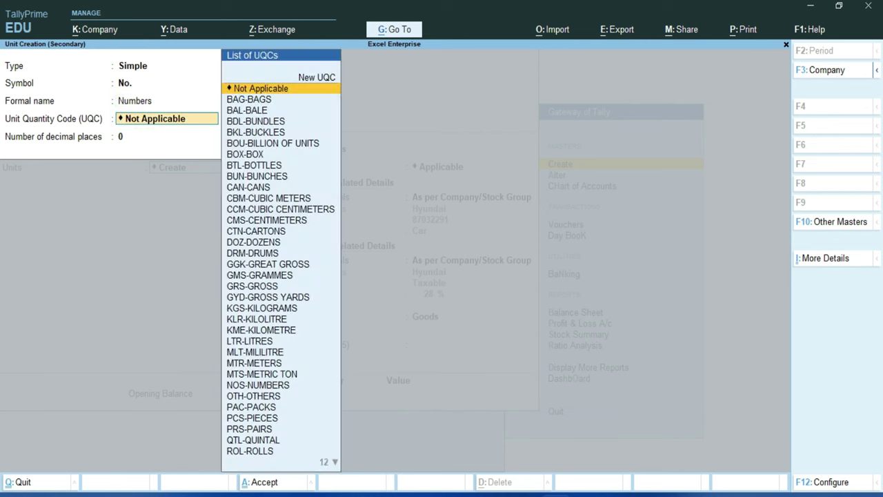
type("n")
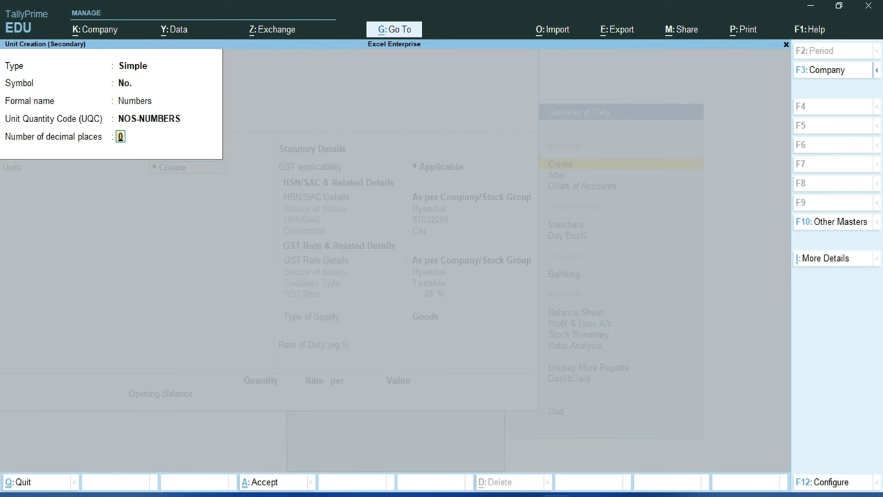
key("Return")
key("Return")
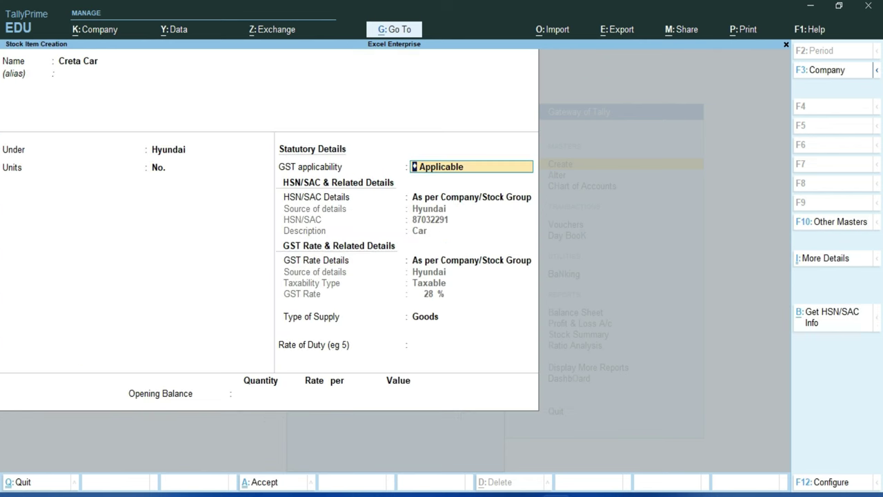
key("Return")
key("Return")
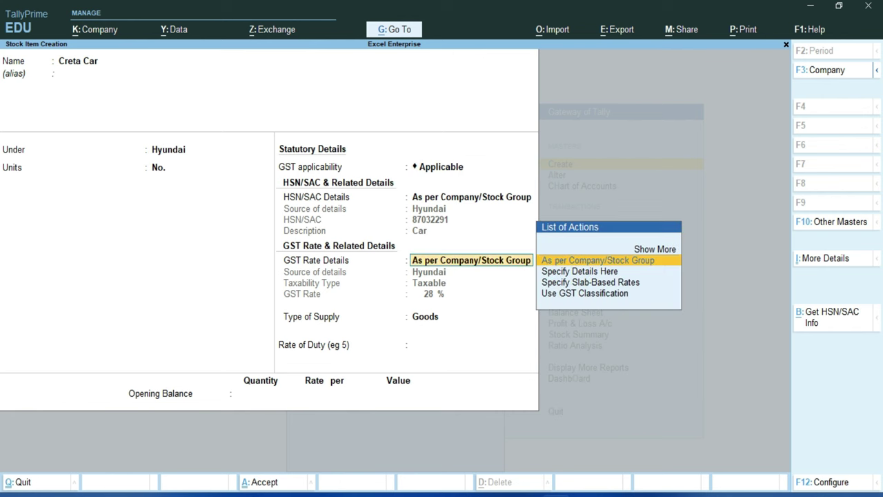
key("Return")
key("Return")
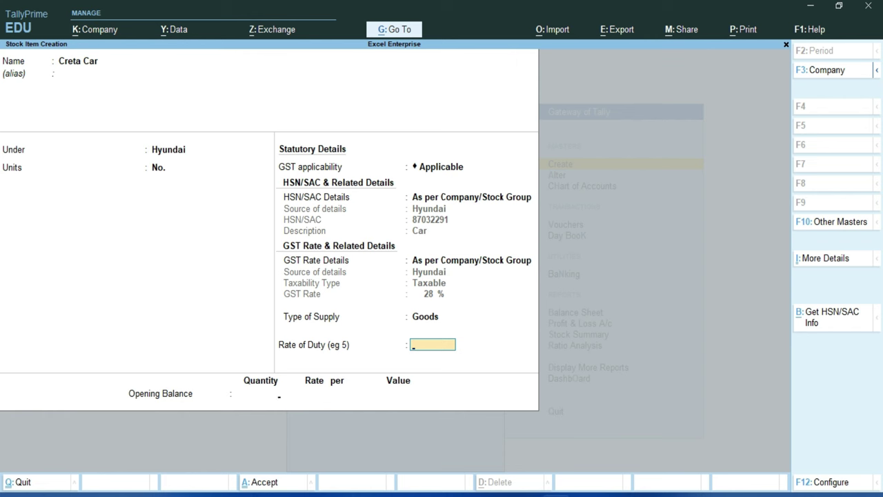
key("Return")
key("Return")
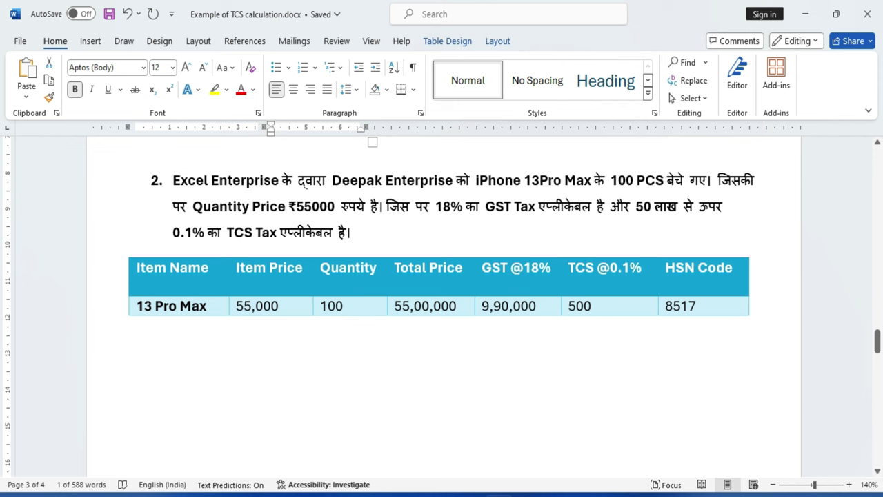
Select the item name 13 Pro Max in the Word table's Item Name cell.
left_click_drag(136, 305, 208, 306)
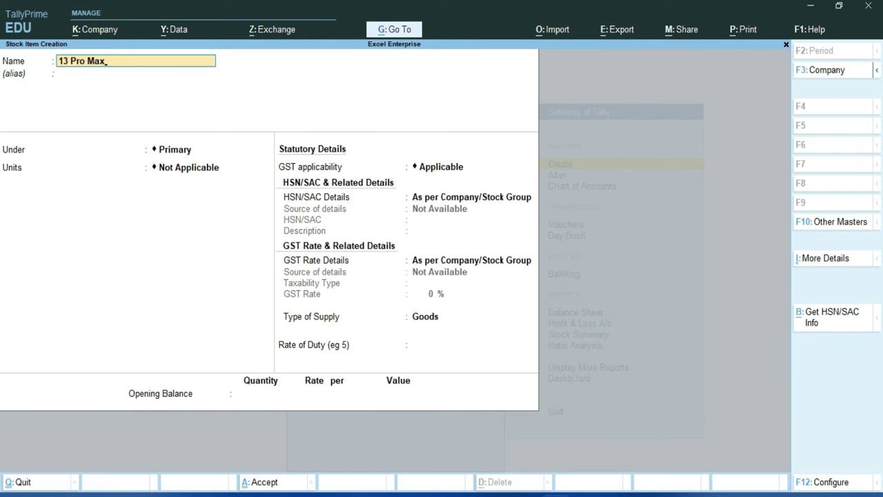
Name the item 13 Pro Max and create a new stock group Apple under Primary.
key("Return")
key("Return")
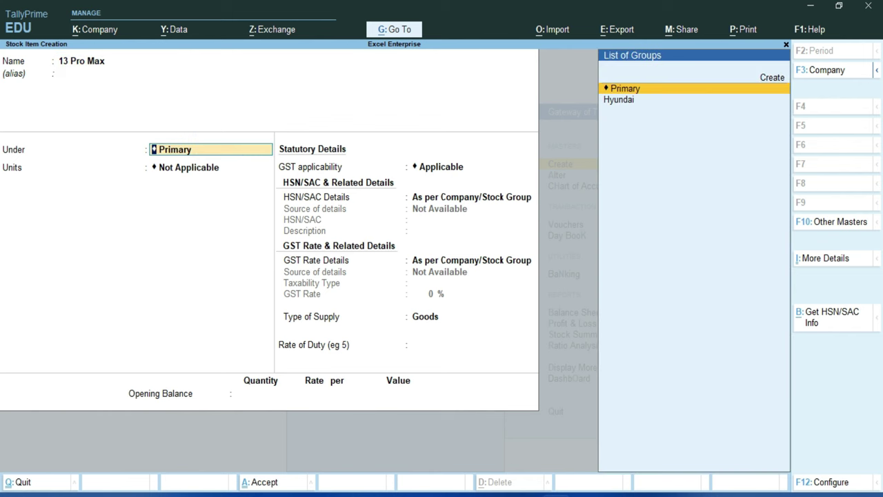
key("Up")
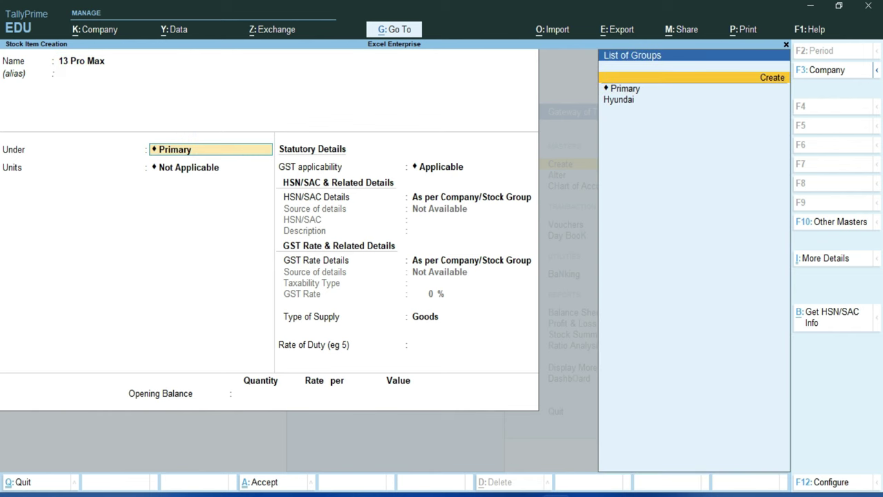
key("Return")
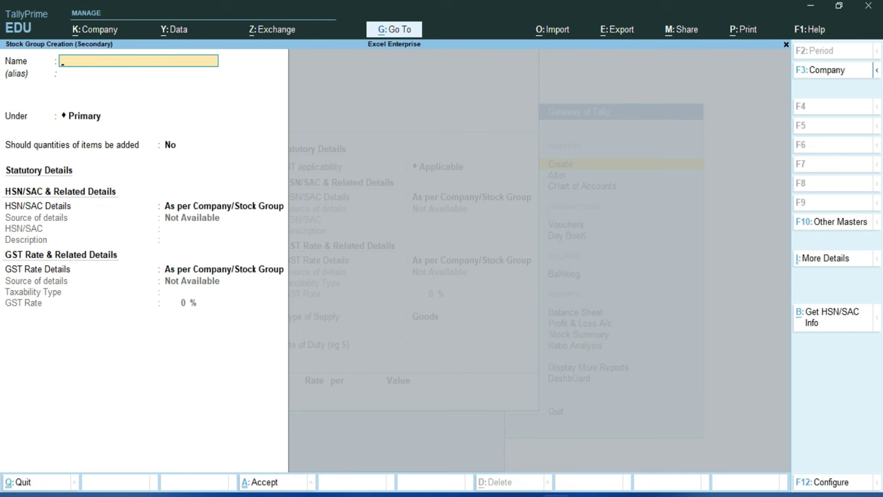
type("Apple")
key("Return")
key("Return")
key("Return")
type("y")
Give the Apple group HSN 8517, description Mobile, and Taxable GST at 18%.
key("Return")
key("Down")
key("Return")
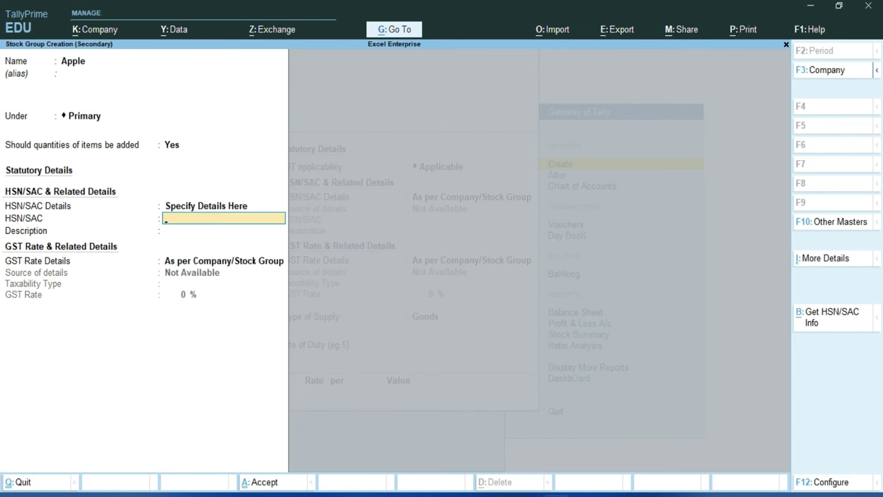
type("8517")
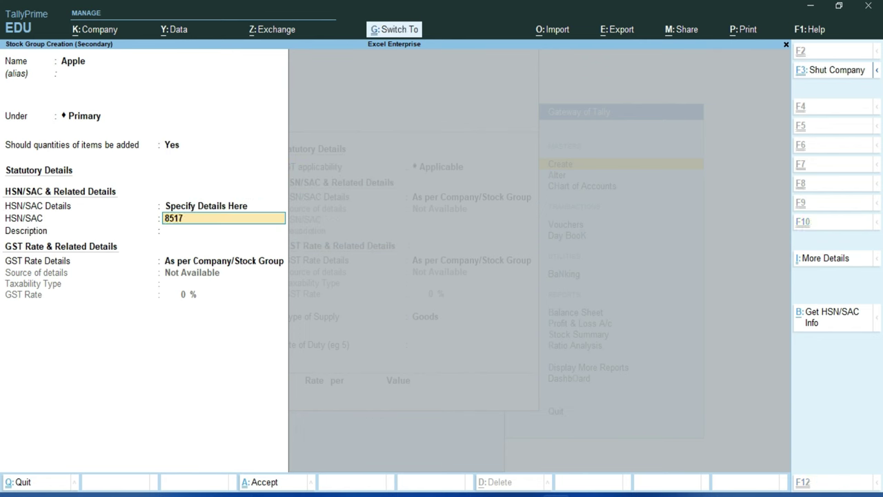
key("Return")
type("M")
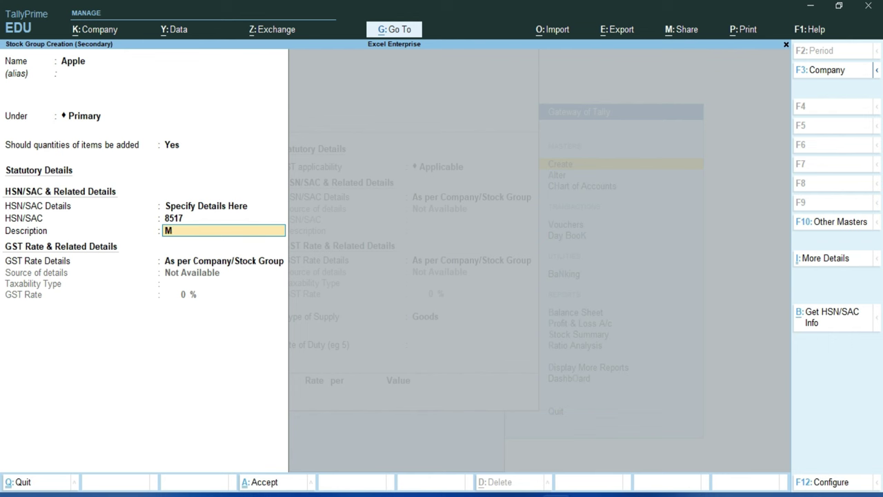
type("obile")
key("Return")
key("Down")
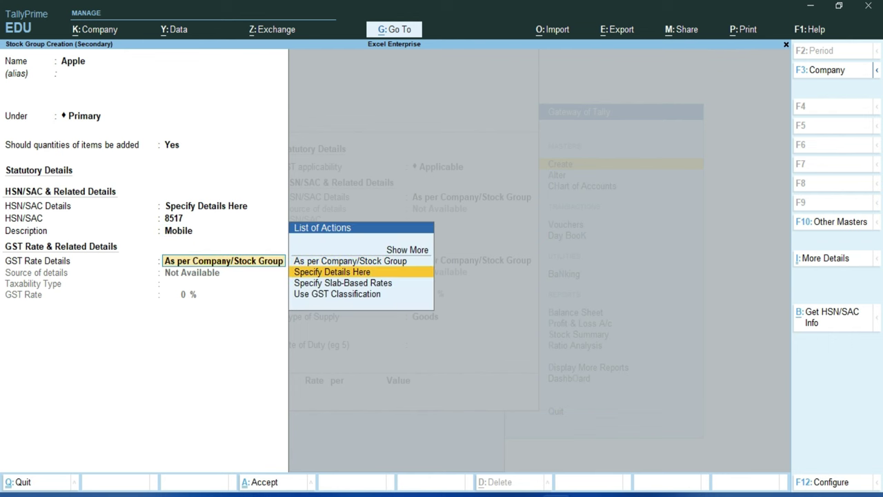
key("Return")
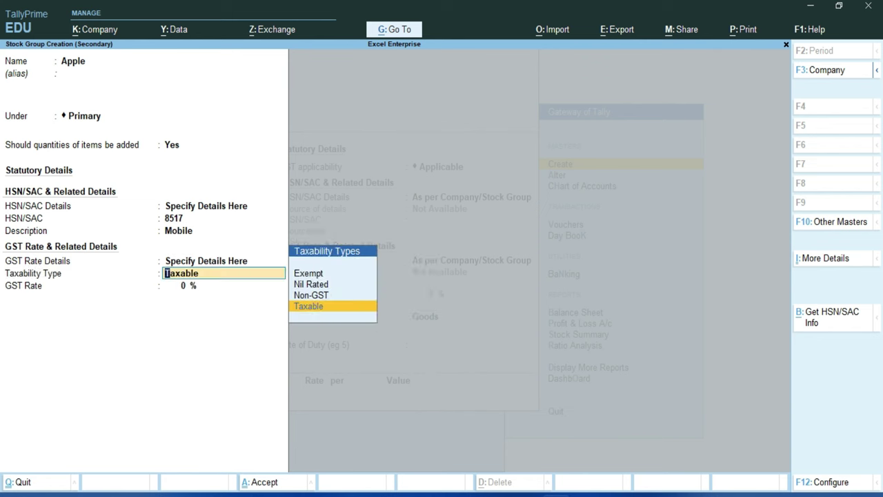
key("Return")
type("18")
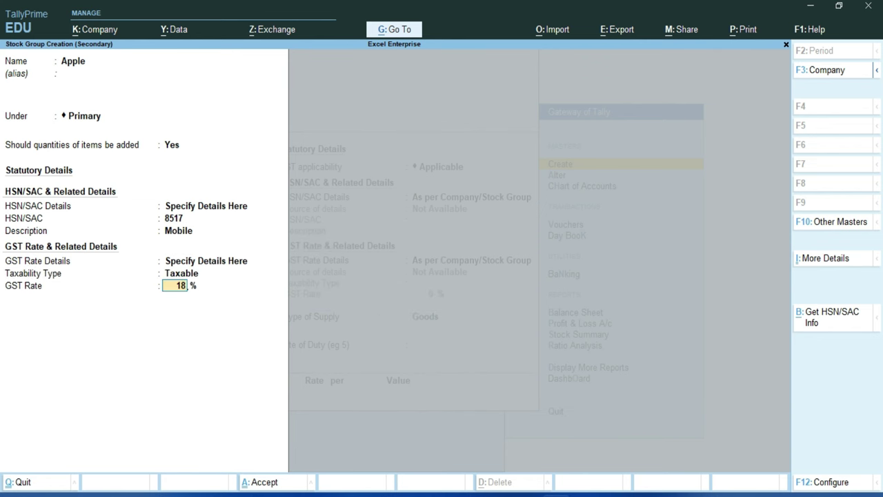
key("Return")
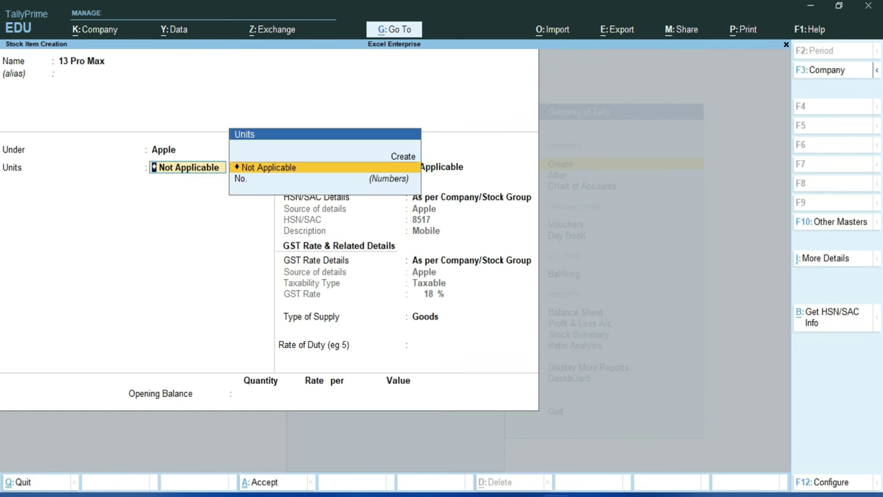
Create unit Pcs. (UQC PCS-PIECES) for 13 Pro Max, with Goods supply and rate of duty 0.
key("Up")
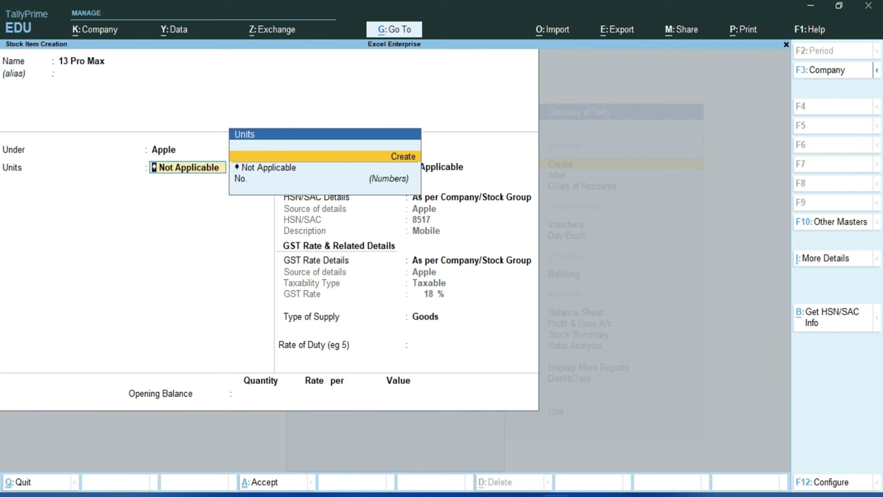
key("Return")
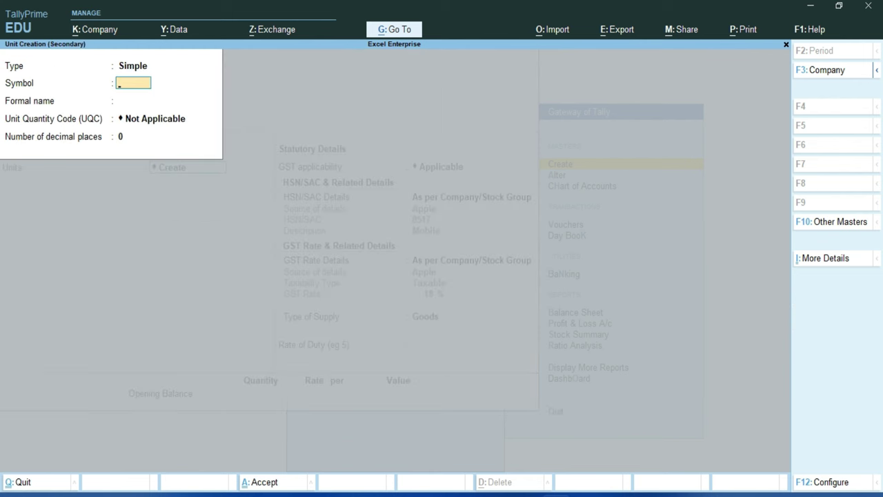
type("Pcs.")
key("Return")
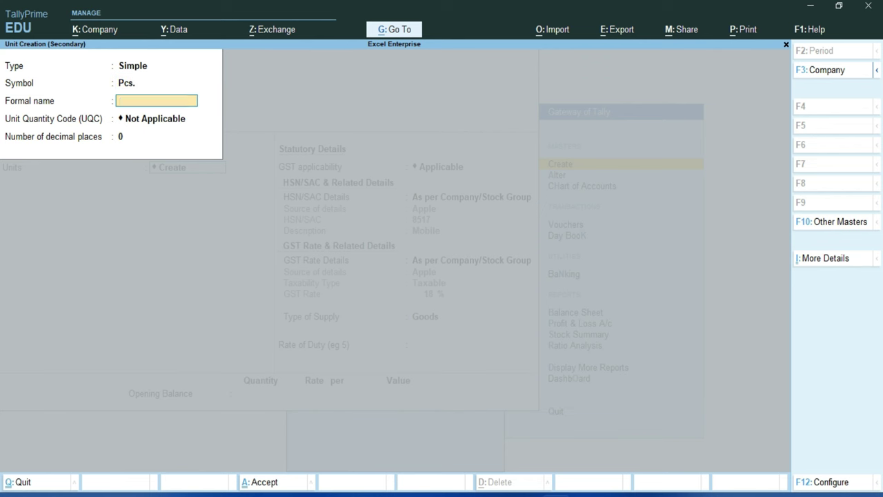
key("Return")
type("p")
key("Down")
key("Down")
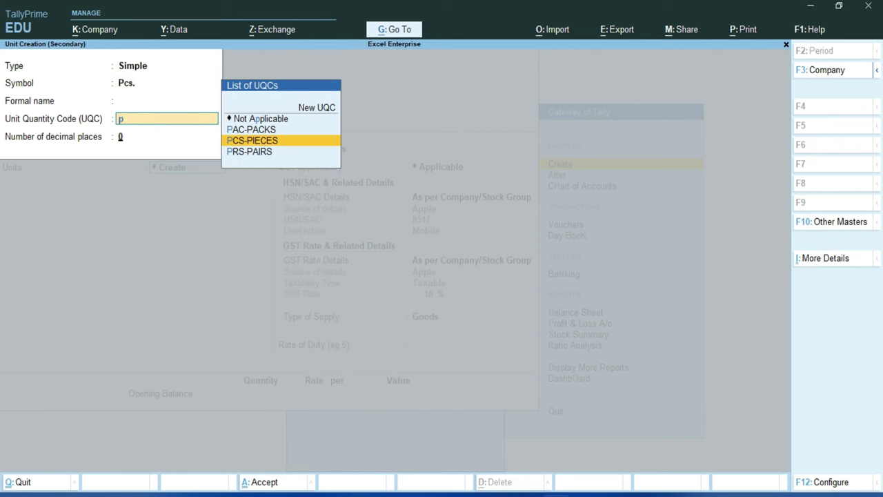
key("Return")
key("Return")
key("Return")
key("Return")
key("Return")
key("Return")
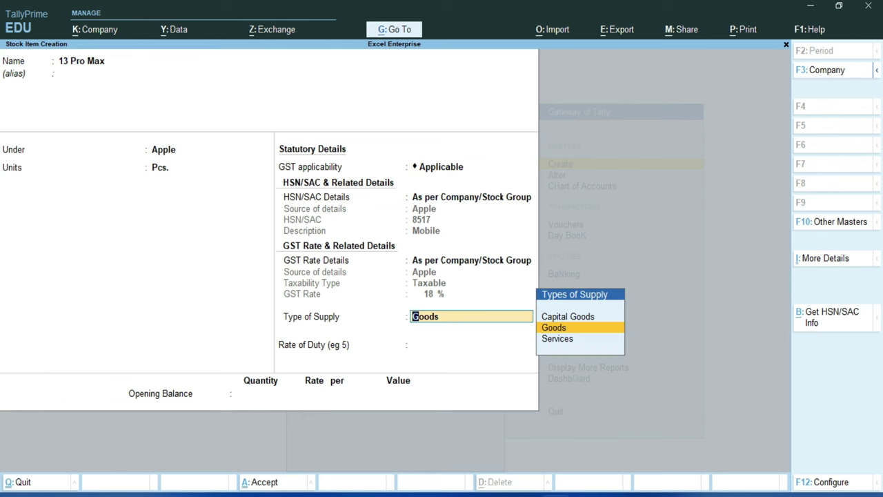
key("Return")
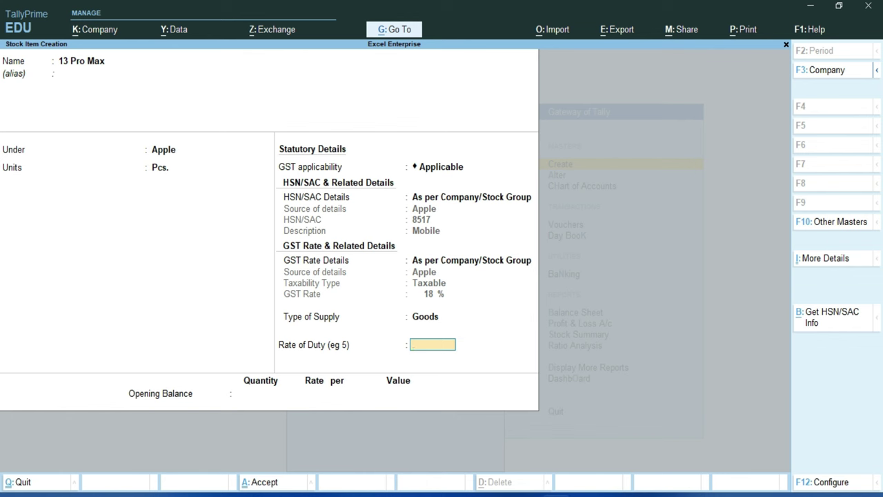
key("Return")
key("Return")
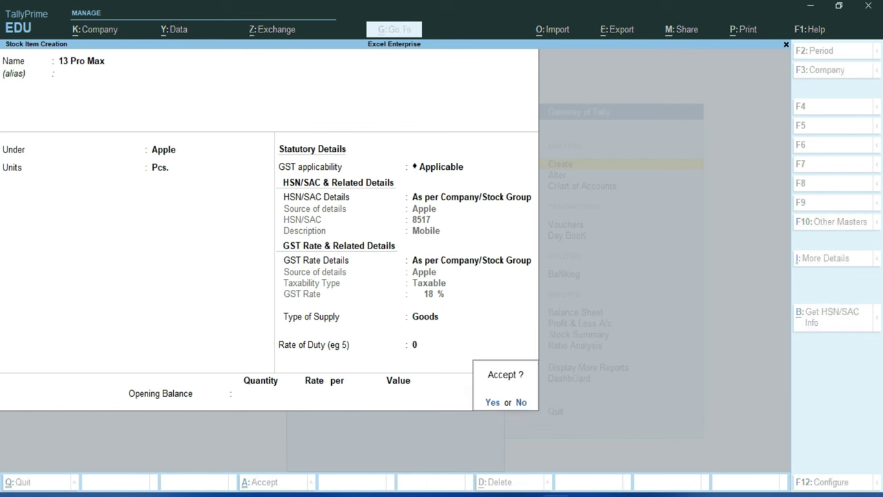
key("Return")
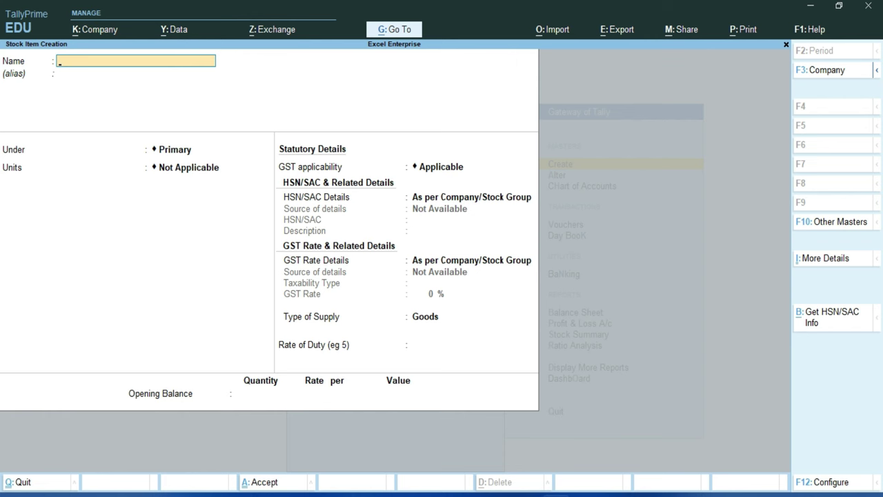
Quit stock item creation, open a Sales voucher (F8) from Vouchers, and view Word's TCS example.
key("Escape")
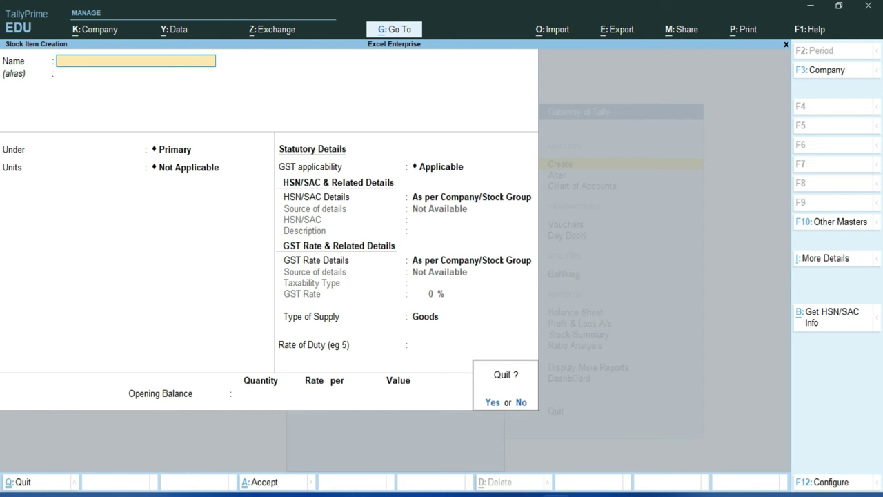
key("y")
key("Escape")
key("Down")
key("Down")
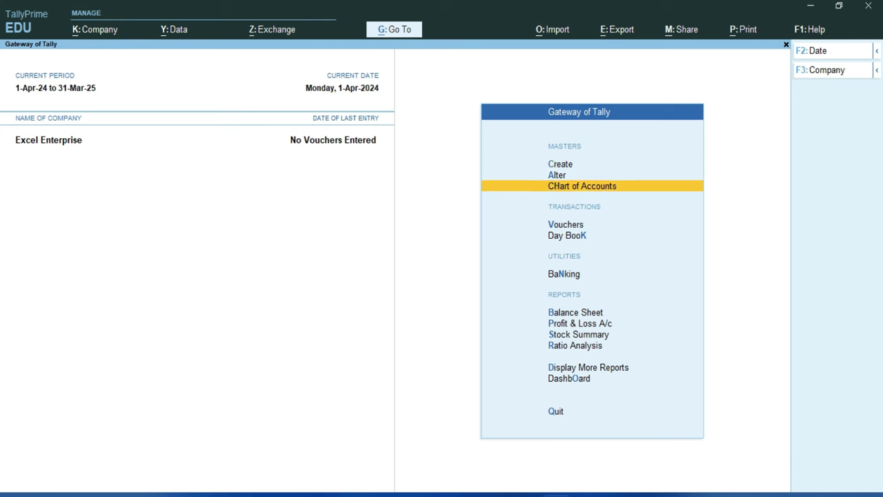
key("Down")
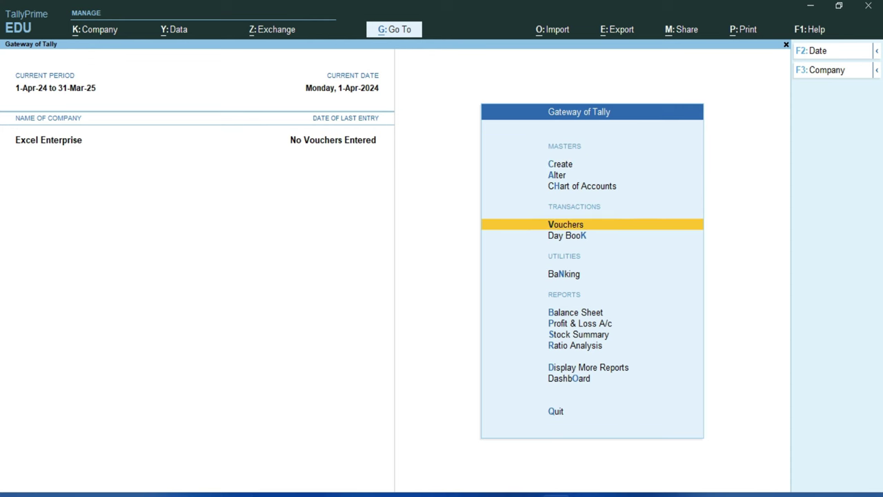
key("Return")
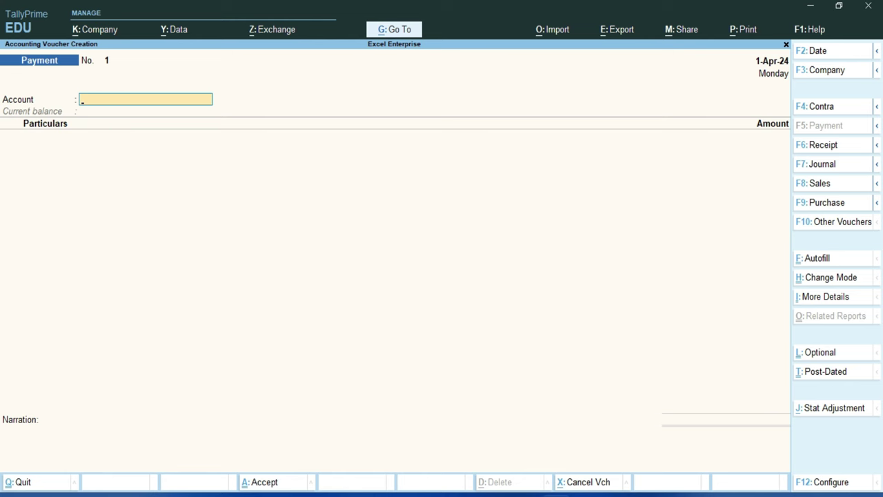
key("F8")
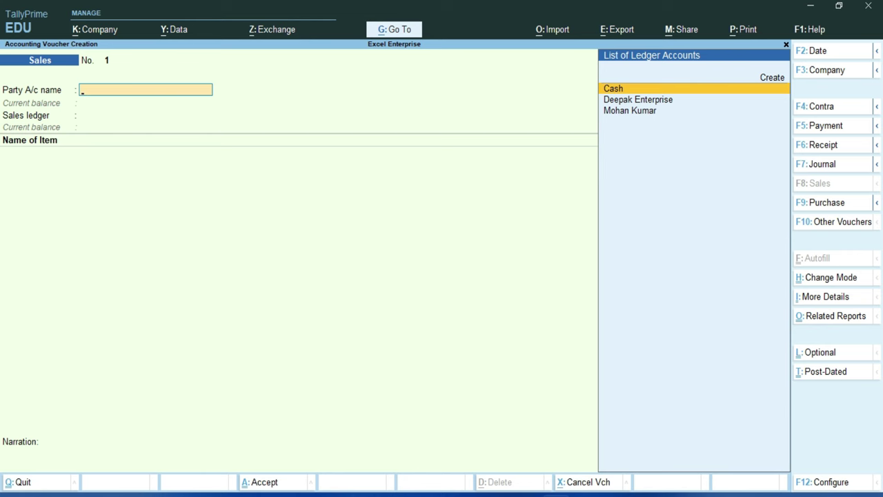
key("alt+Tab")
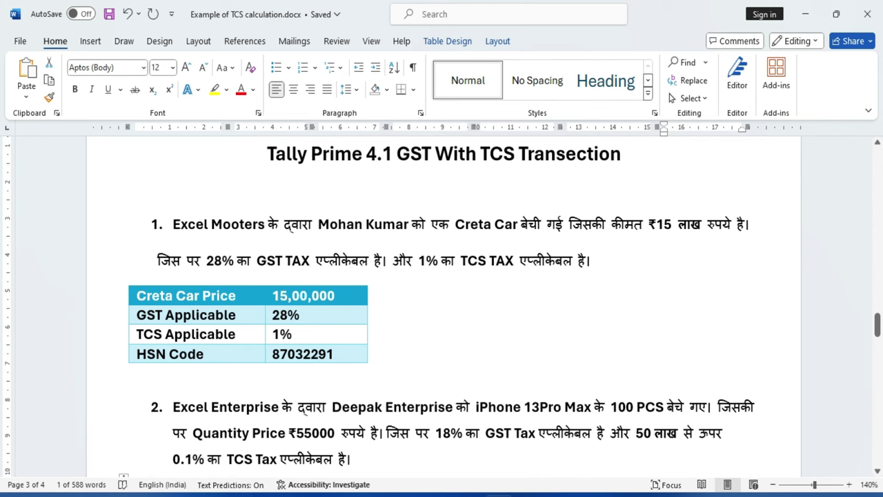
Select the individual customer as the party account and pass through the dispatch details.
key("alt+Tab")
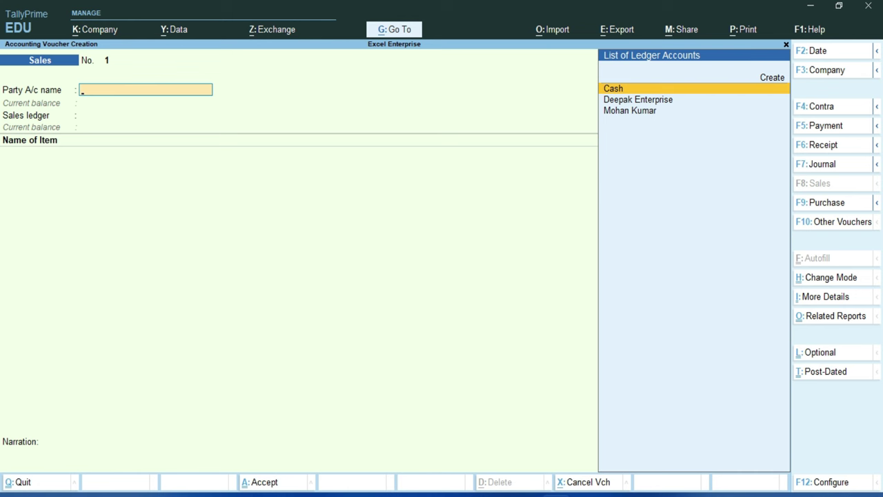
key("Down")
key("Down")
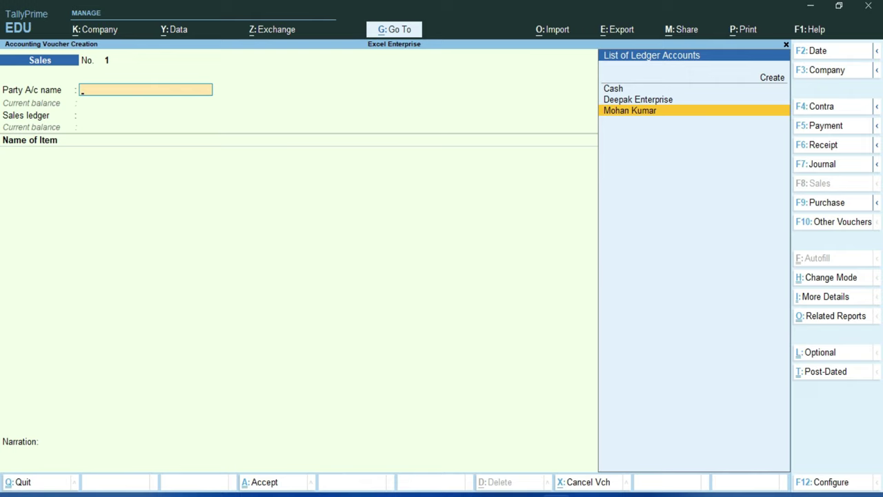
key("Return")
key("Return")
key("Return")
key("Return")
key("Return")
key("Return")
key("Return")
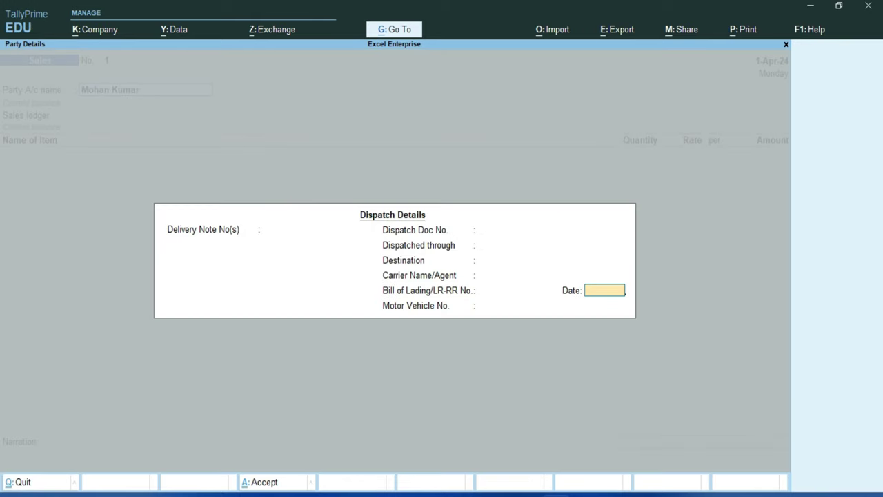
key("Return")
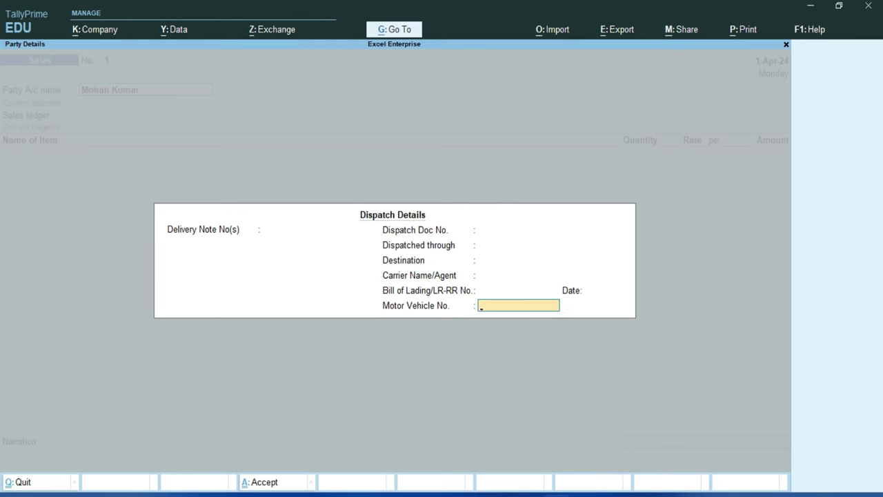
key("Return")
Keep Delhi as place of supply, use the Sales ledger, and choose Moter Vehicles TCS goods.
key("Return")
key("Return")
key("Return")
key("Return")
key("Return")
key("BackSpace")
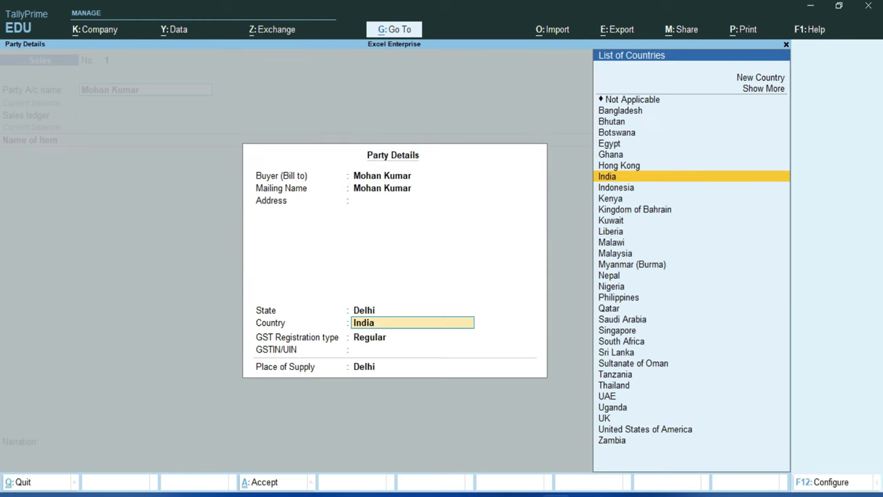
key("Return")
key("Return")
key("Return")
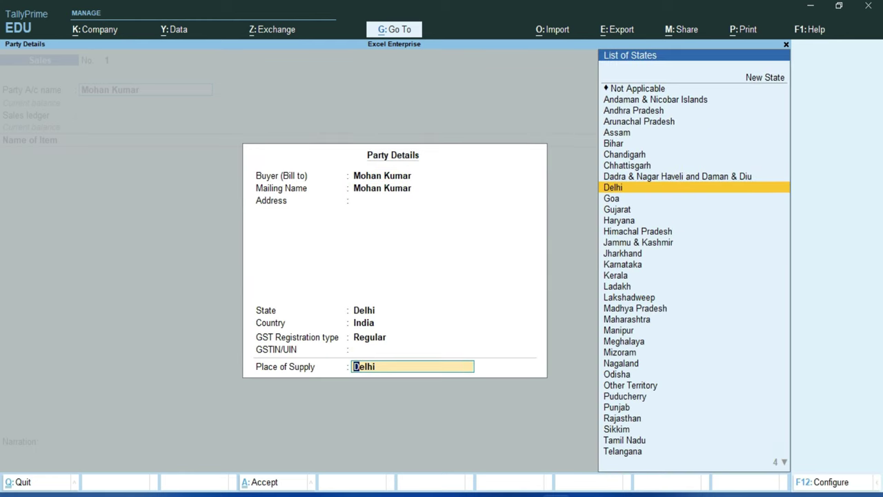
key("Return")
key("Return")
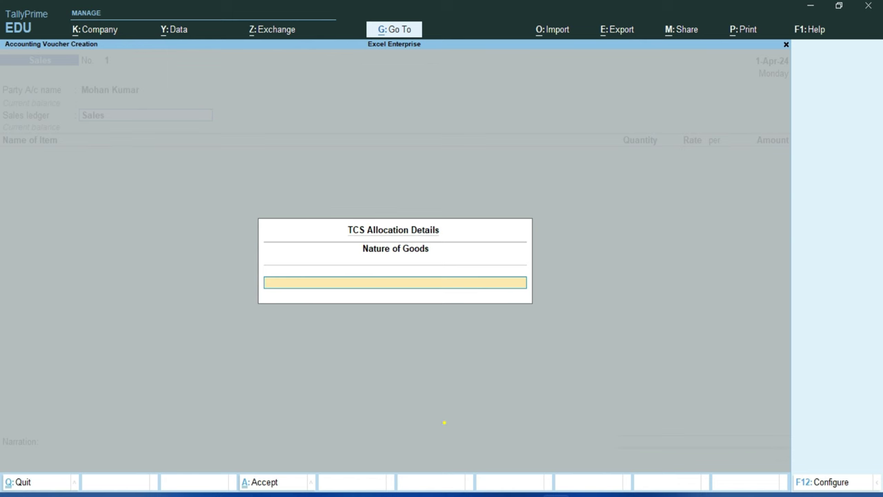
key("space")
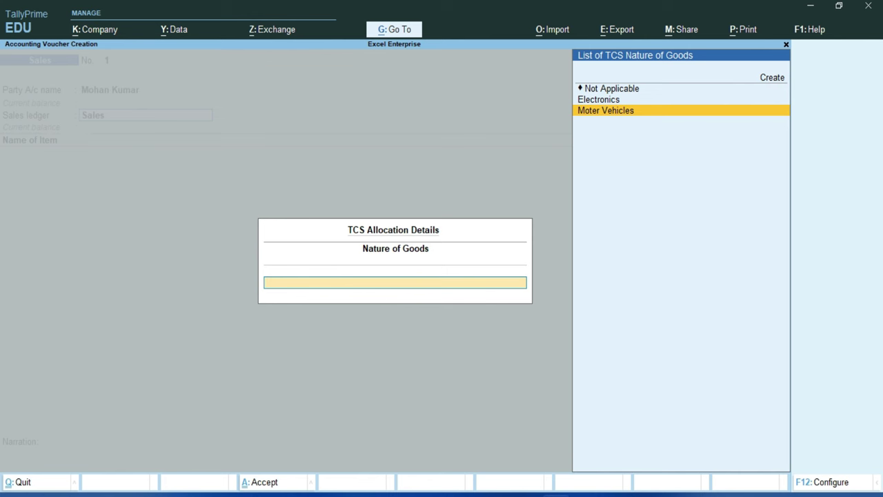
key("Return")
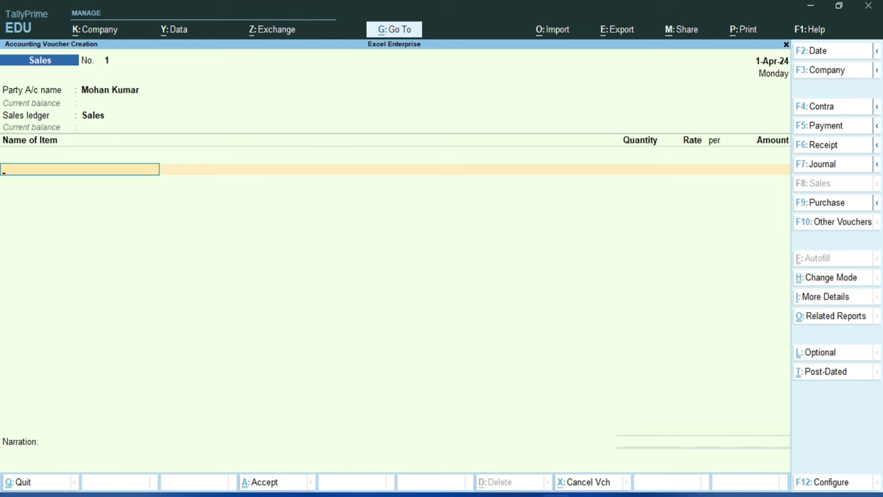
Add 1 Creta Car at a rate of 15,00,000, accepting the negative stock warning.
key("space")
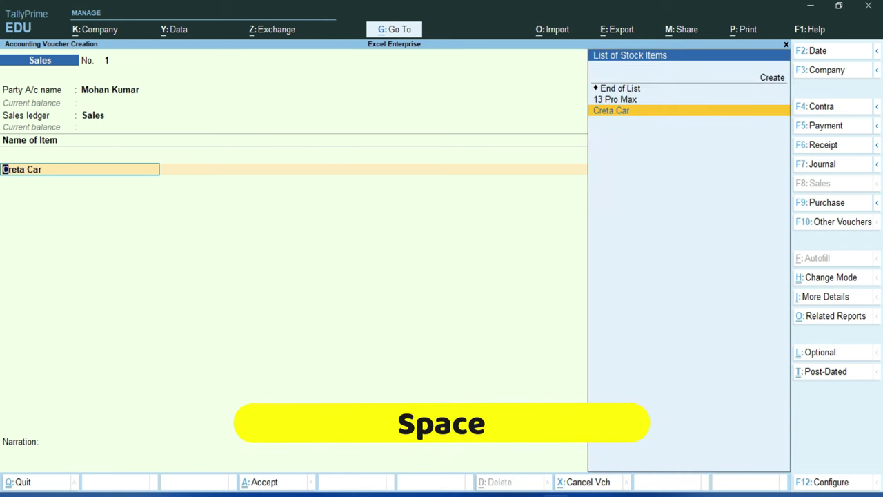
key("space")
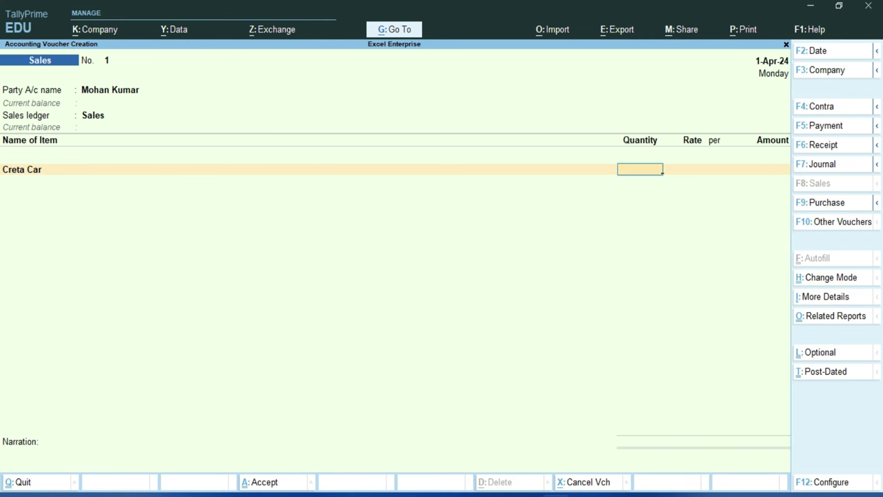
type("1")
key("Return")
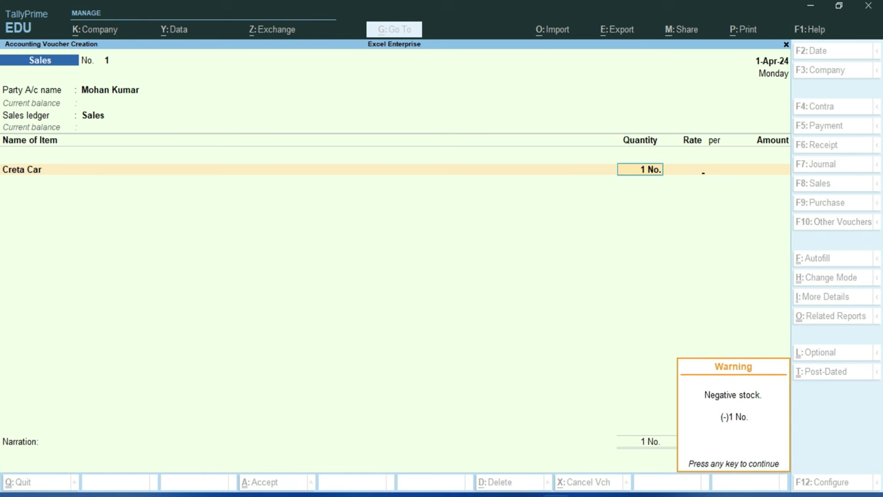
key("Return")
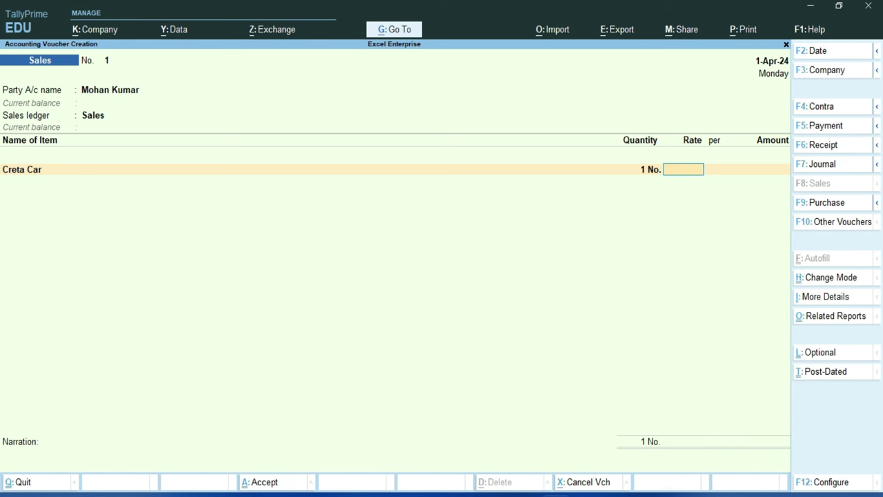
type("1500000")
key("Return")
key("Return")
key("Return")
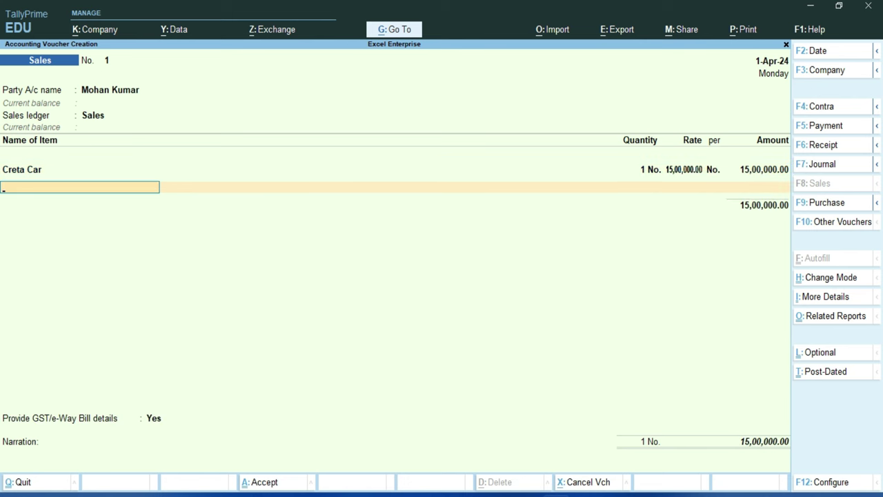
Add the CGST ledger with its calculated 2,10,000 and move to the SGST/UTGST ledger.
key("space")
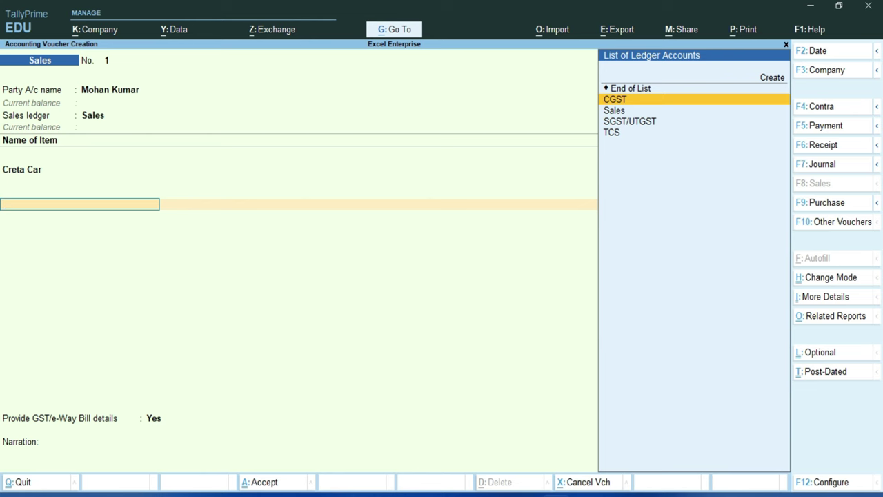
key("Return")
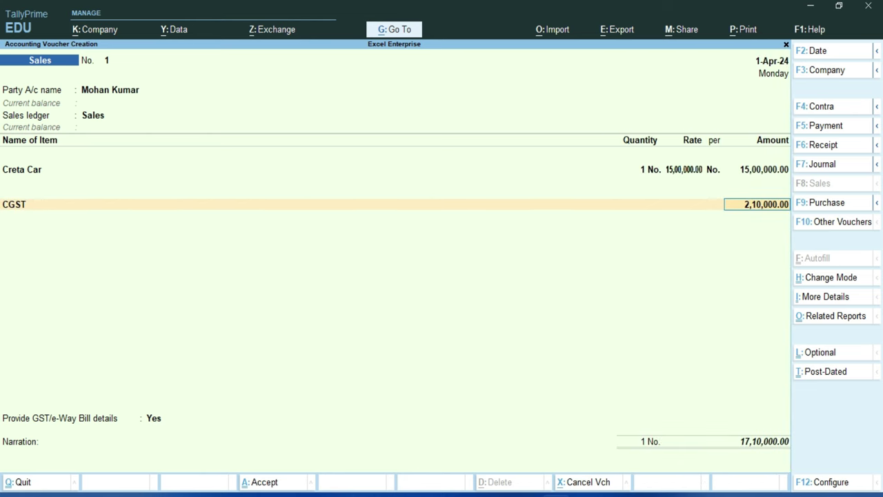
key("Return")
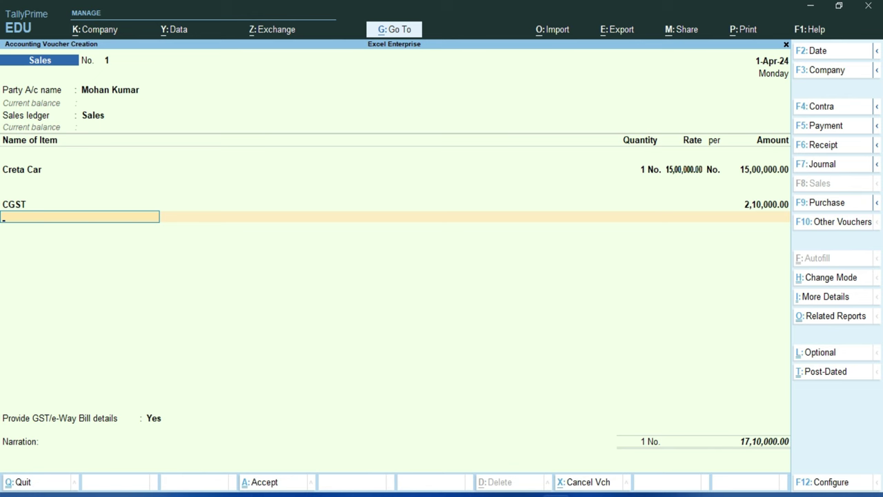
type("s")
key("space")
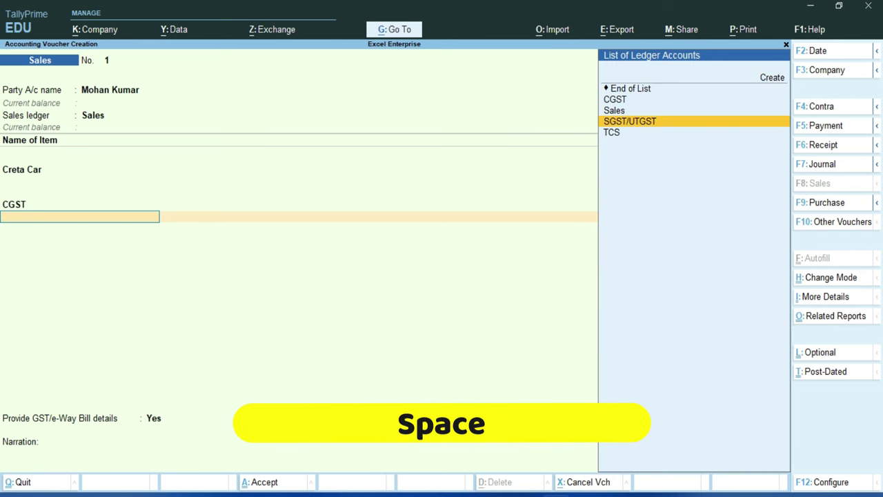